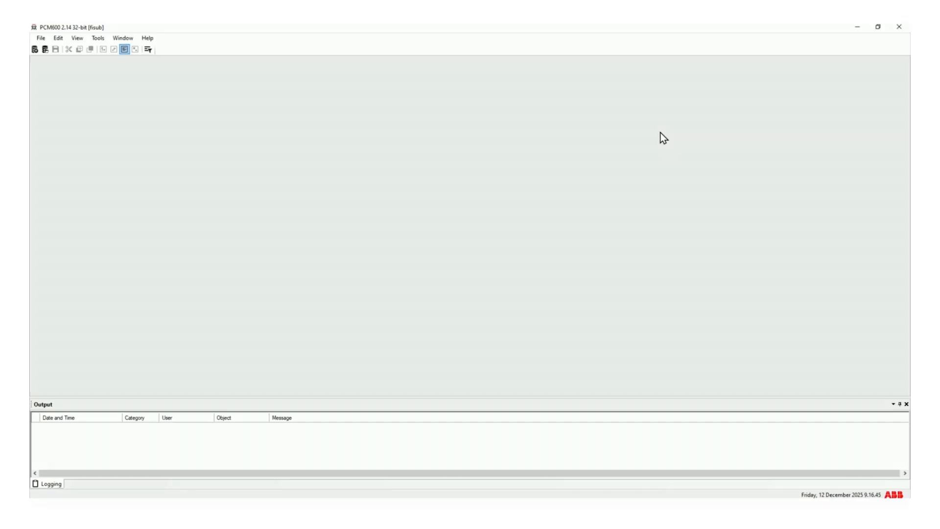
Open the existing project RE_615 AND RE_620 TO REX615 MIGRATION
left_click(42, 38)
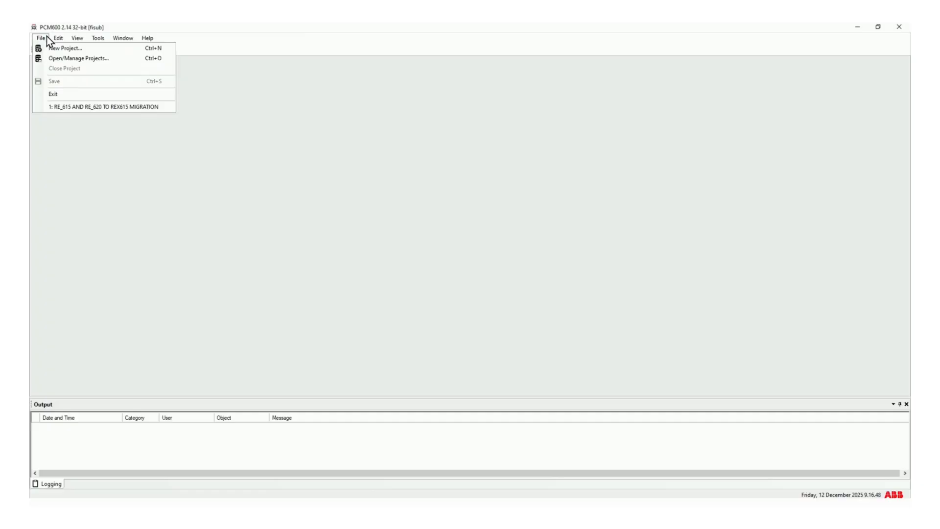
left_click(40, 61)
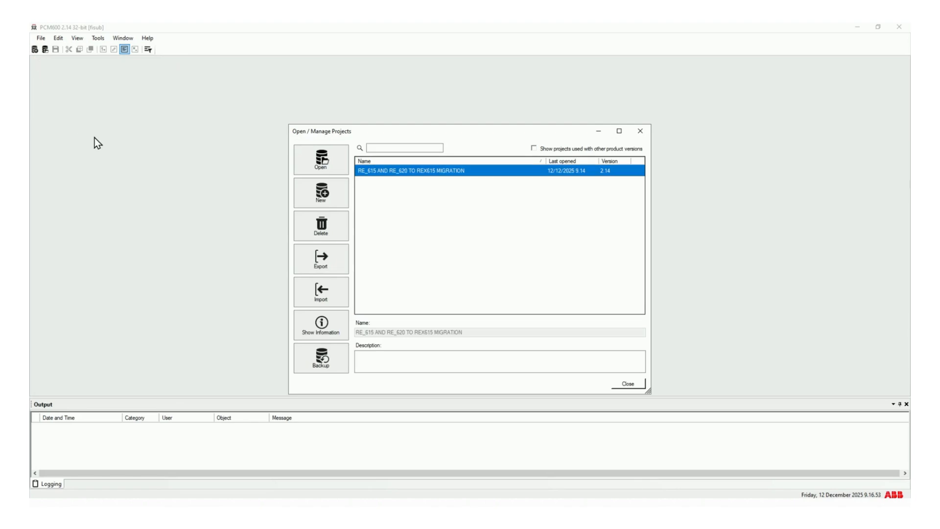
left_click(323, 162)
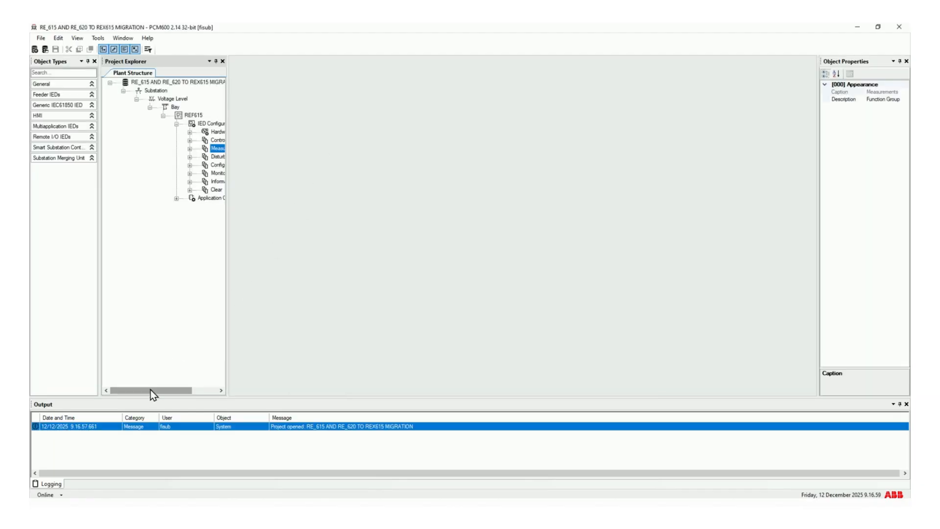
Open the Application Configuration of the REF615 IED in the plant structure
left_click_drag(148, 390, 165, 392)
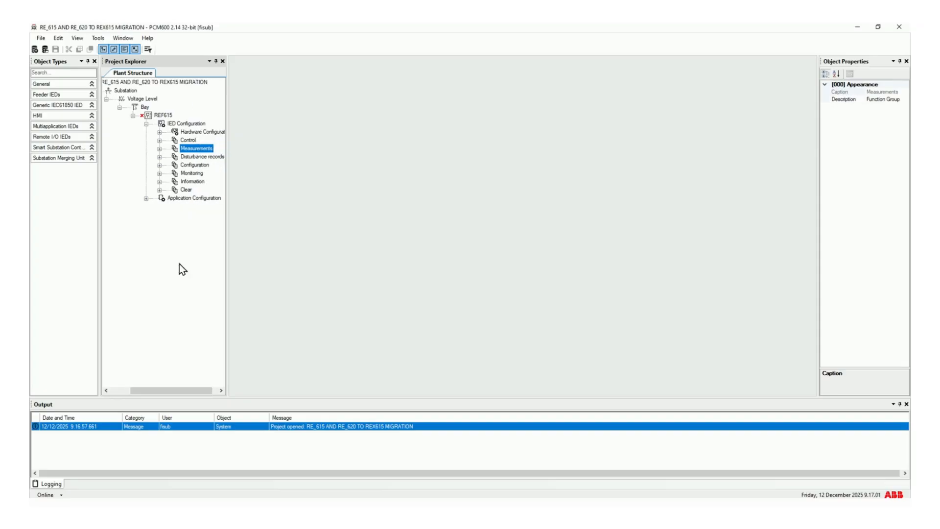
left_click(160, 117)
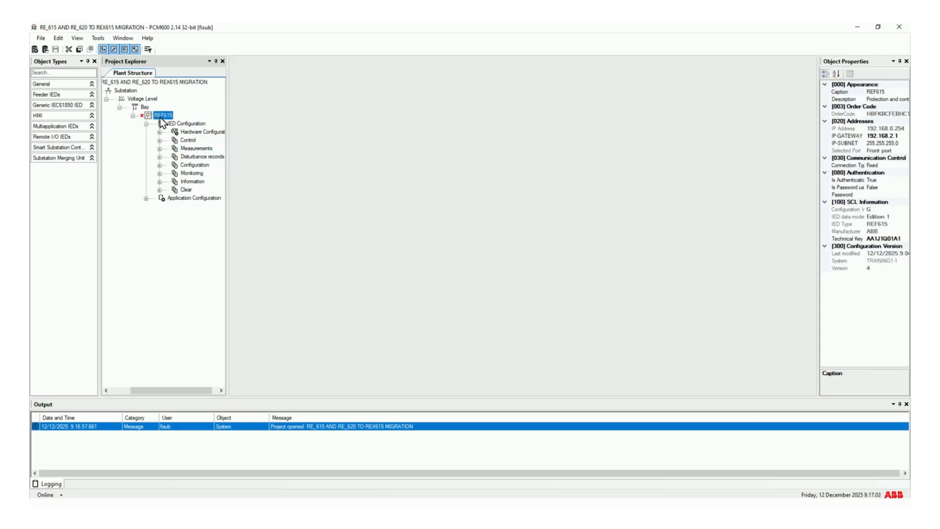
right_click(160, 119)
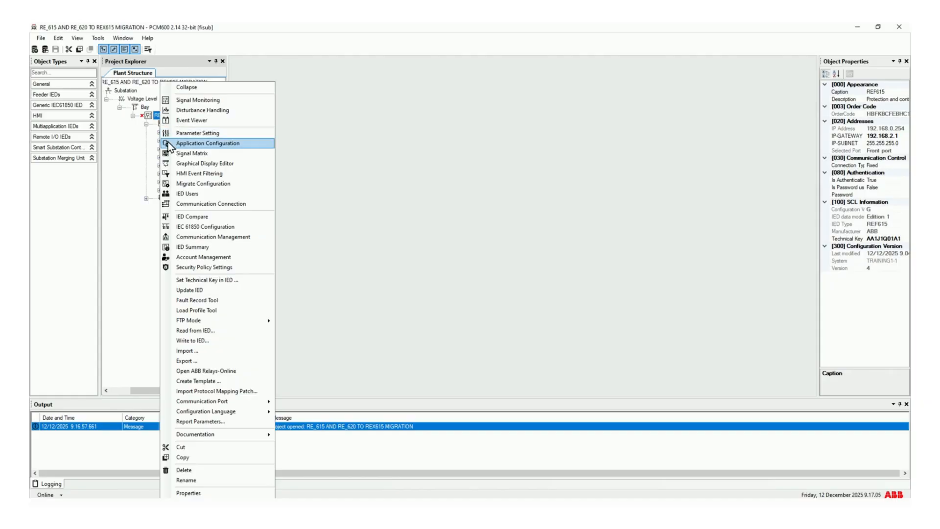
left_click(169, 143)
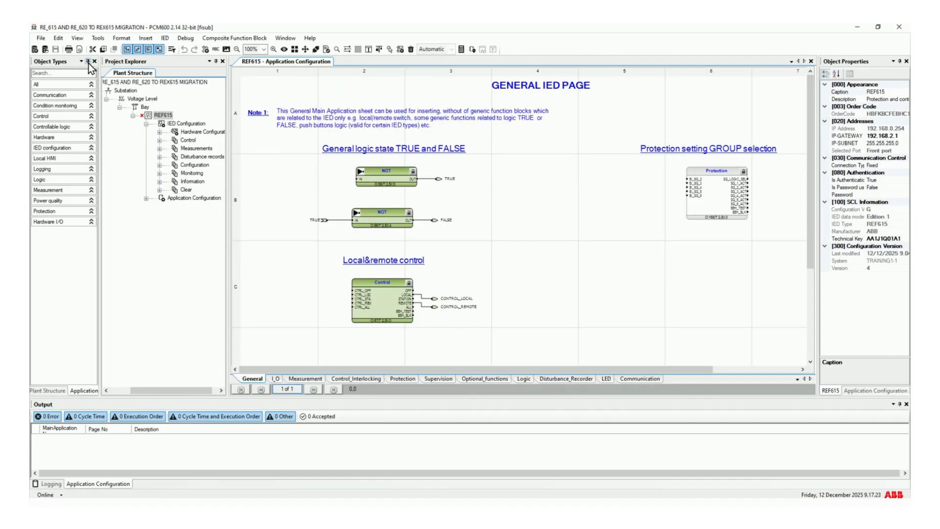
Start a MainApplication Template export covering all REF615 main applications, with the description FEEDER
left_click(40, 38)
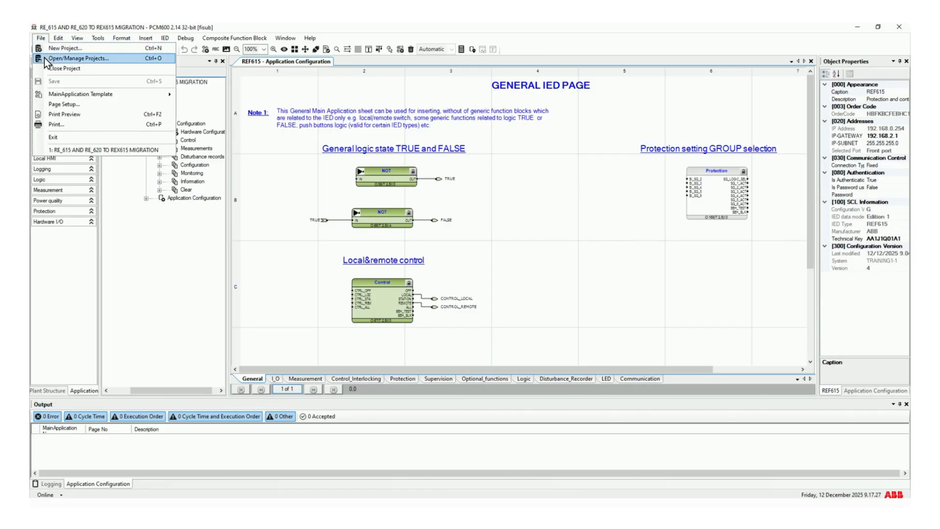
mouse_move(43, 93)
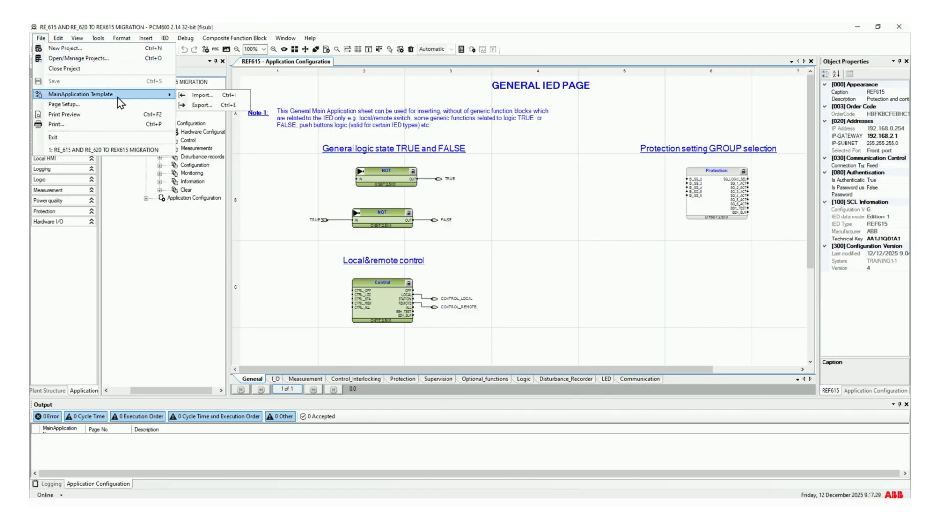
left_click(196, 106)
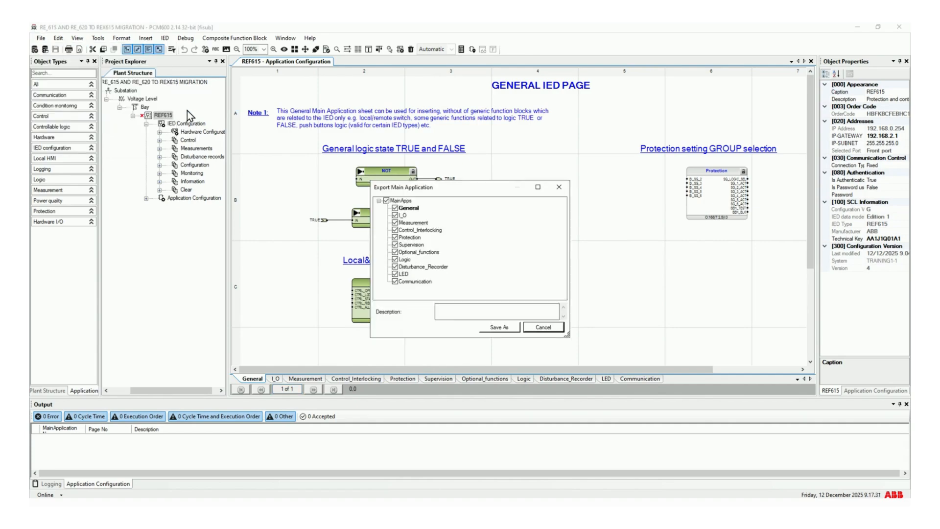
left_click(449, 312)
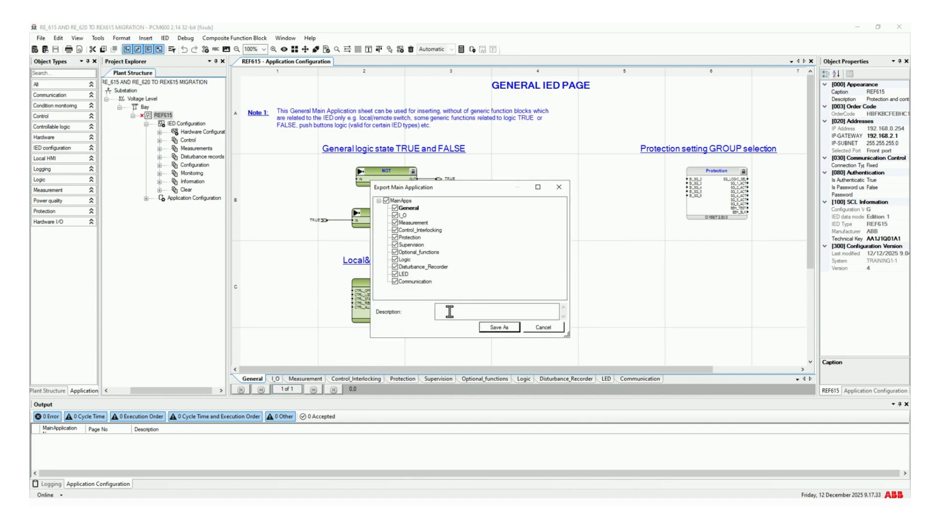
type("FEEDER")
left_click(495, 330)
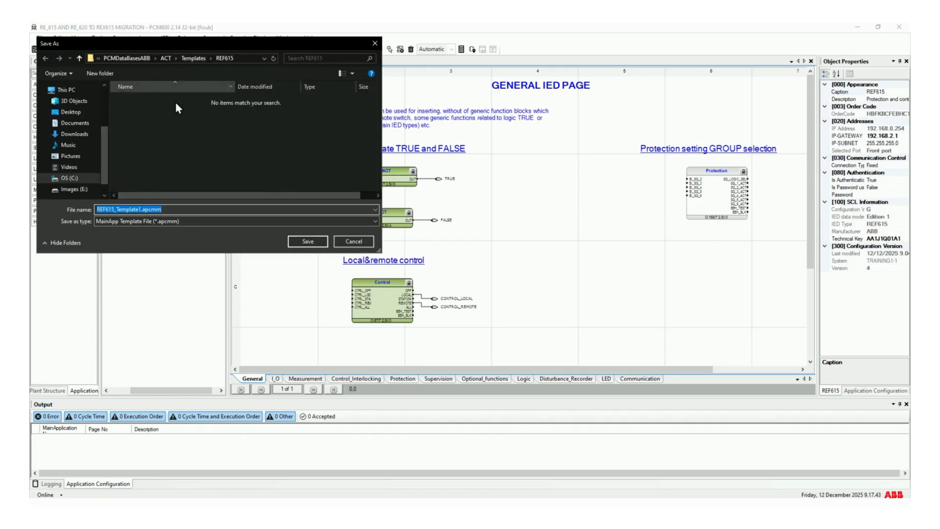
Save the main application template in the REF615 templates folder with FEEDER in its file name, and close the application configuration
left_click(122, 209)
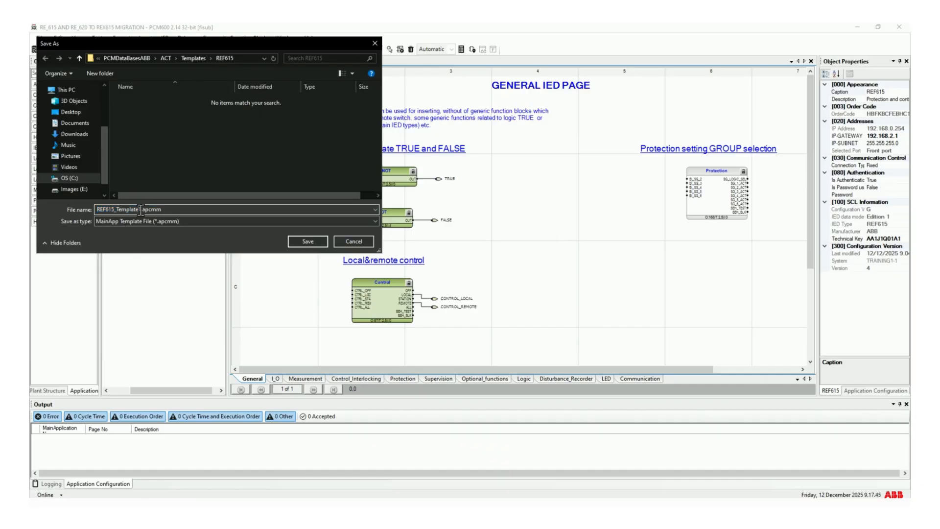
key("BackSpace")
key("BackSpace")
key("BackSpace")
key("BackSpace")
key("BackSpace")
type("FEEDER")
left_click(305, 242)
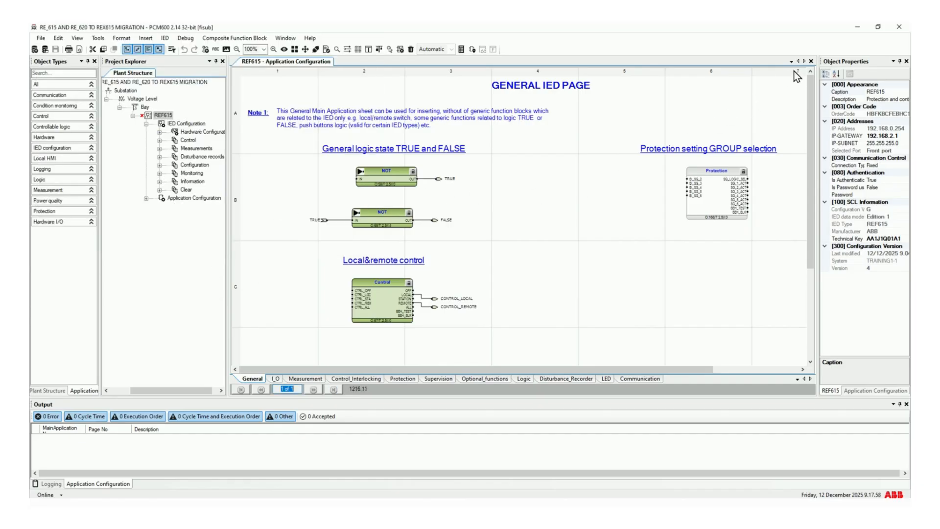
left_click(810, 62)
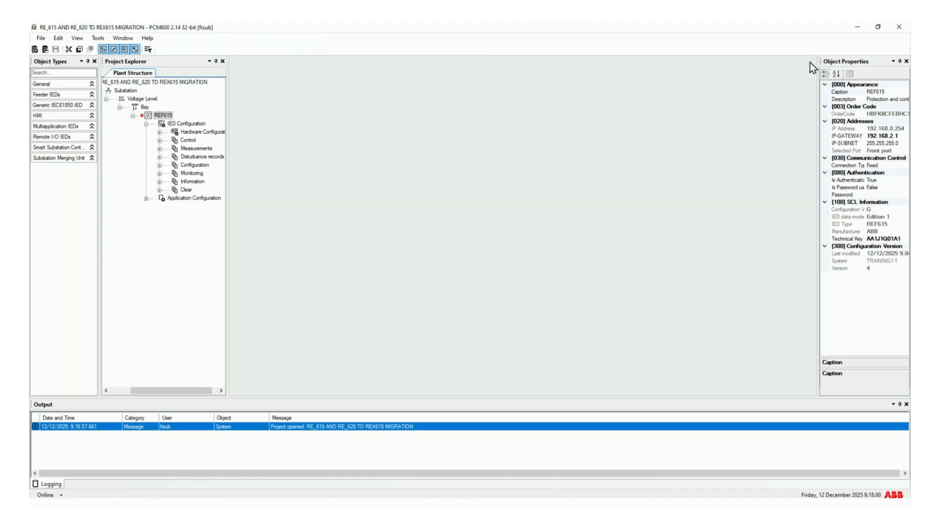
Export all REF615 parameter settings to an XRIO file named FEEDER_PARAMETERS and close the parameter view
right_click(163, 116)
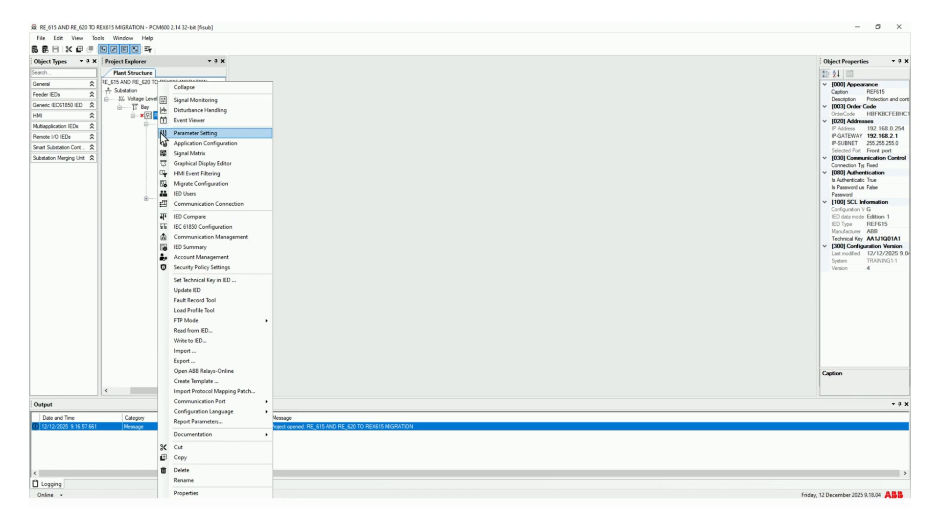
left_click(161, 133)
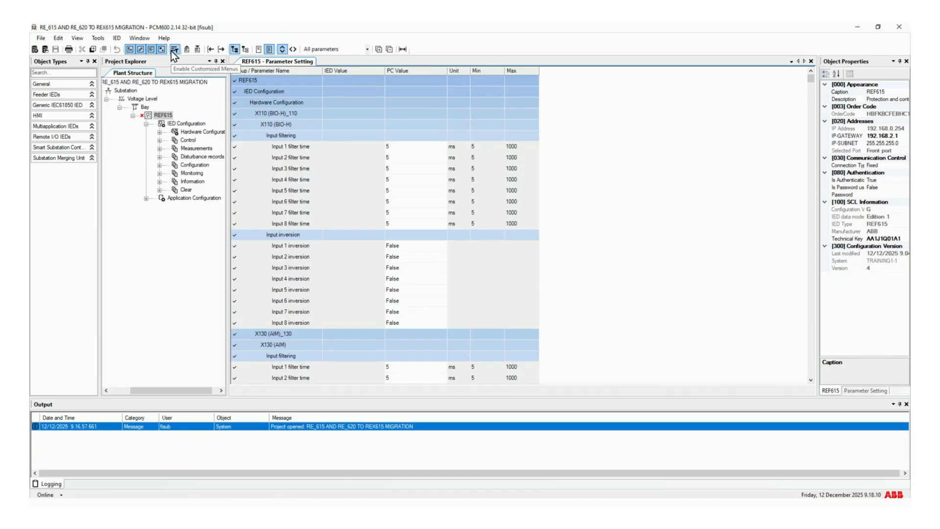
left_click(223, 50)
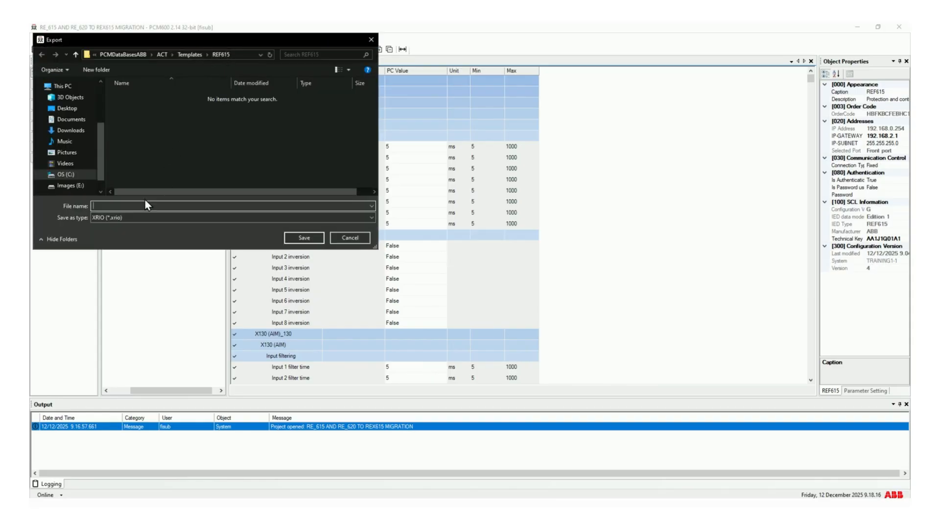
type("FEEDER_PARAMETERS")
left_click(296, 237)
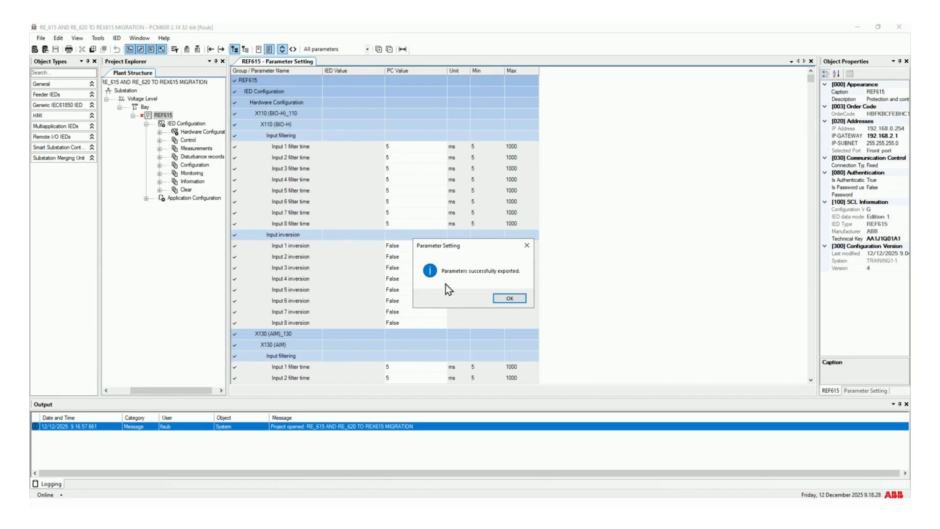
left_click(508, 298)
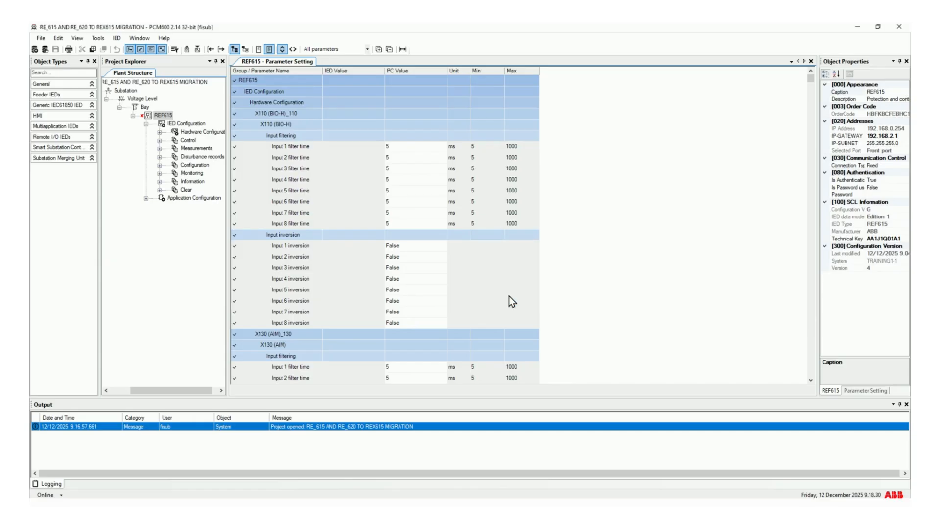
left_click(811, 61)
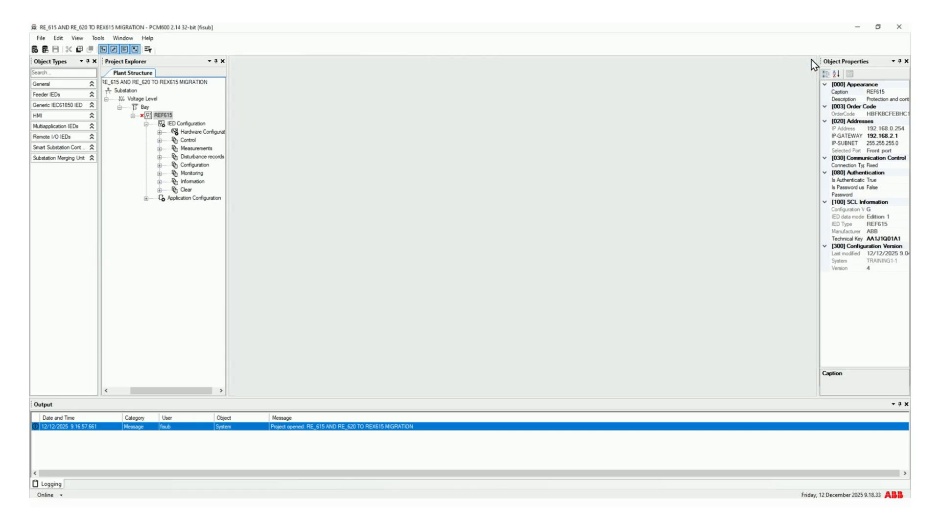
Open REF615's Graphical Display Editor and start exporting Display Page 1 as a template with the description FEEDER
right_click(165, 118)
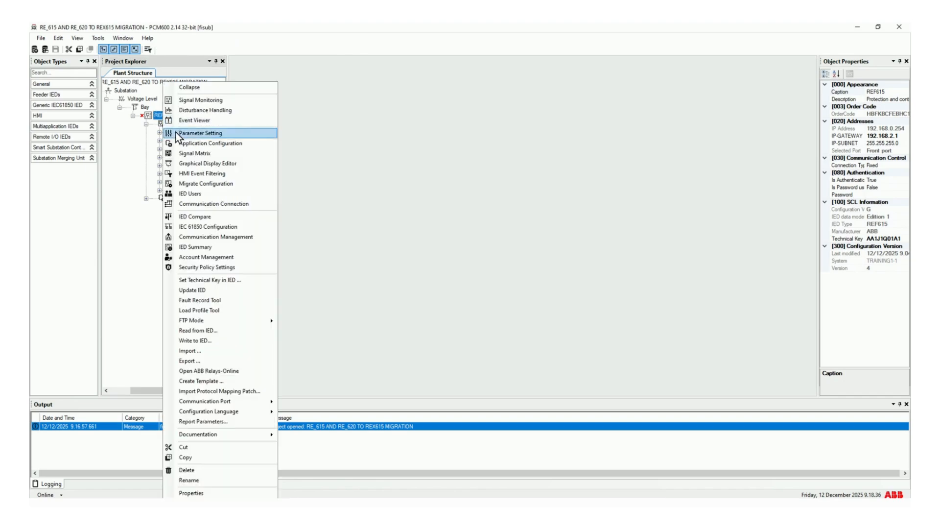
left_click(179, 163)
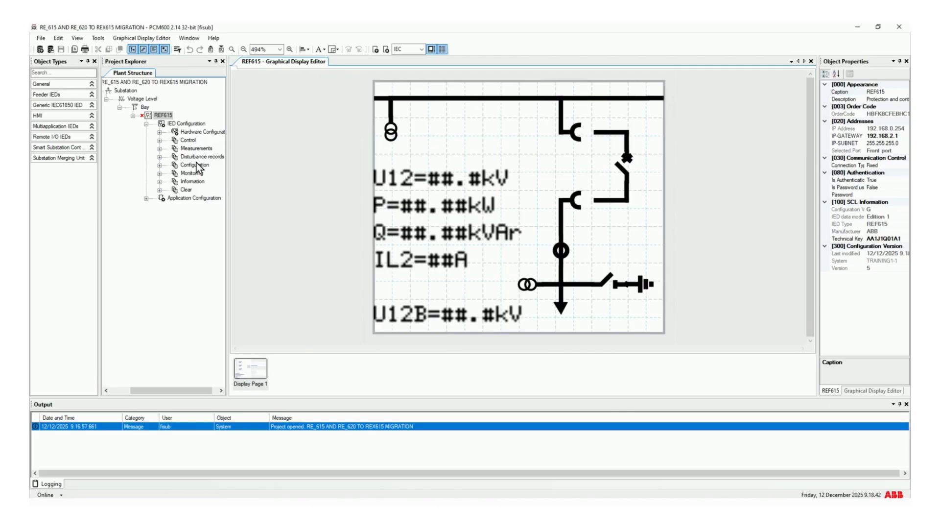
left_click(157, 37)
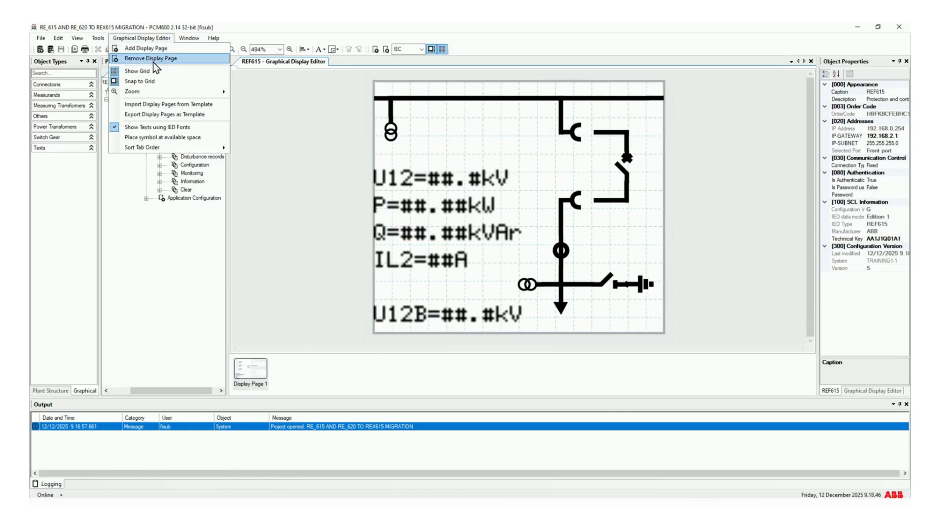
left_click(155, 114)
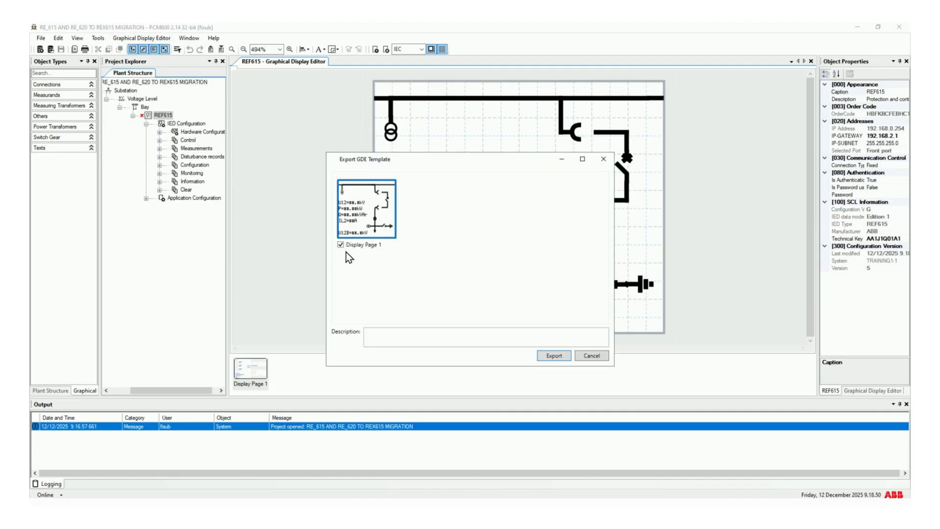
type("FEEDER")
left_click(554, 355)
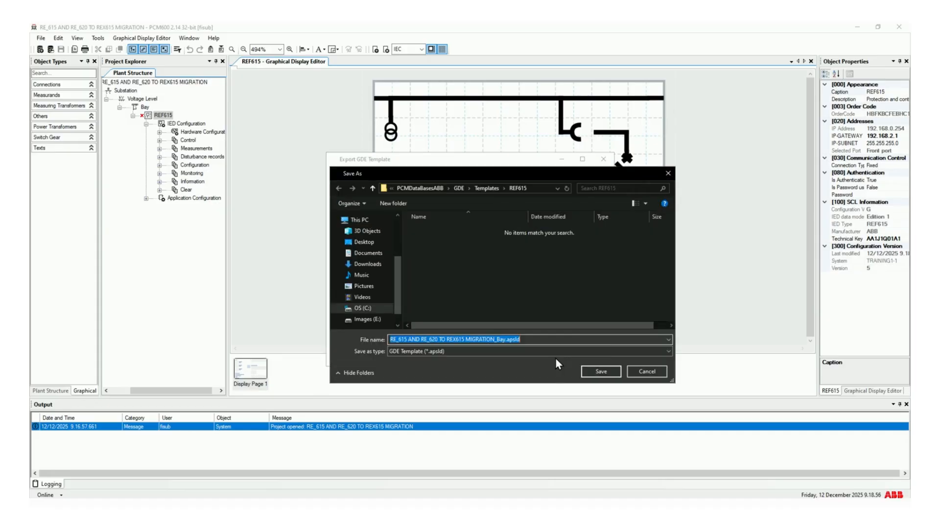
Save the display page template as FEEDER.apsld in the REF615 folder and close the Graphical Display Editor
left_click(503, 340)
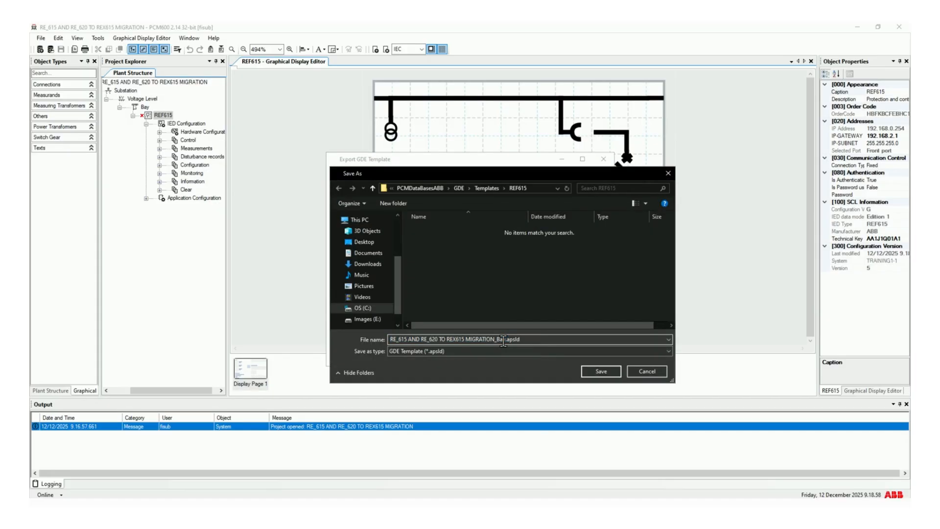
left_click_drag(503, 340, 386, 340)
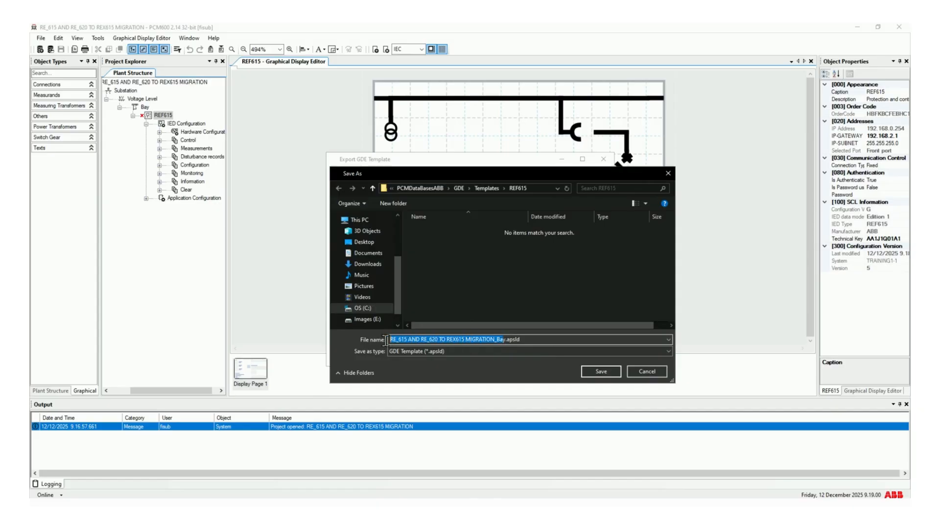
key("BackSpace")
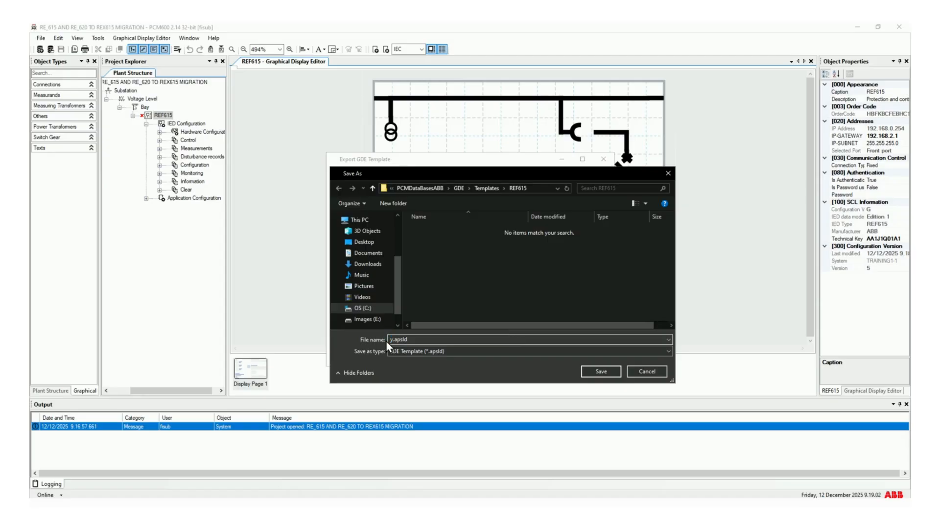
type("FEEDER")
left_click(604, 371)
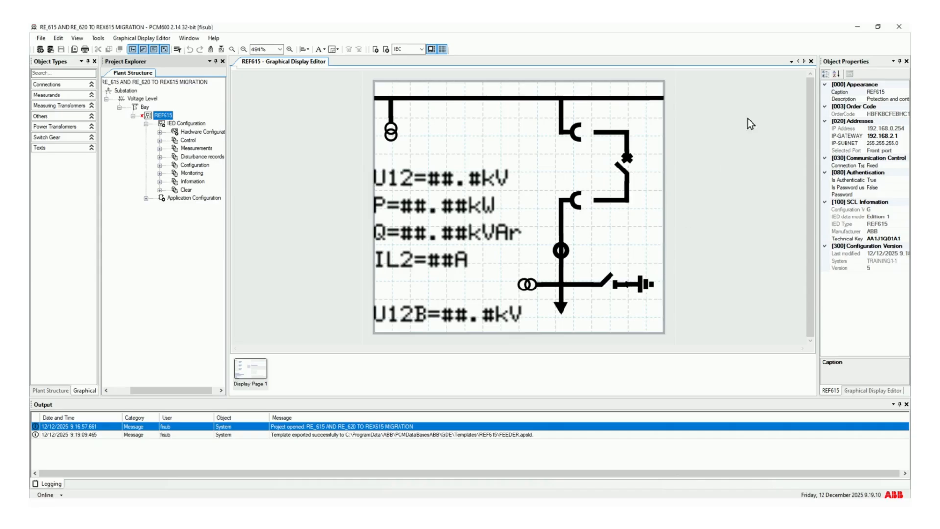
left_click(811, 62)
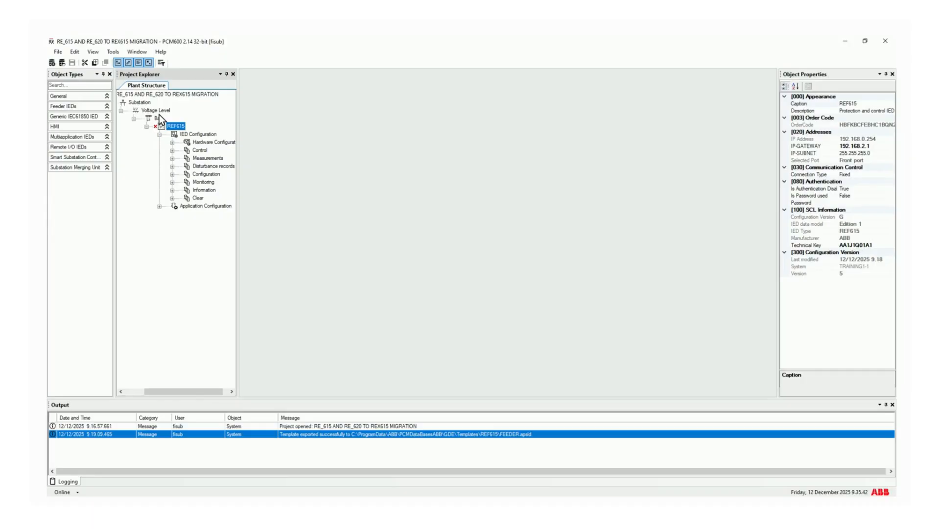
Add a new REX615 multiapplication IED under the Bay
left_click(158, 119)
right_click(158, 118)
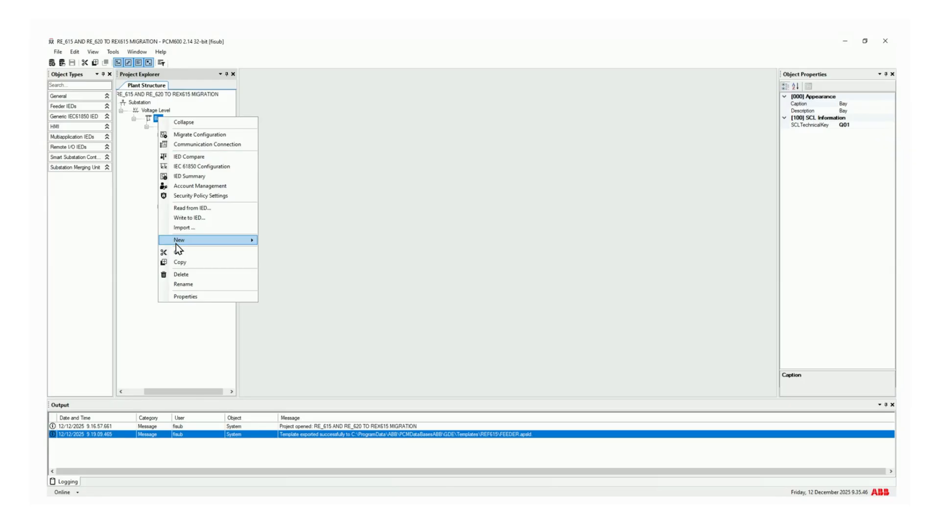
mouse_move(176, 243)
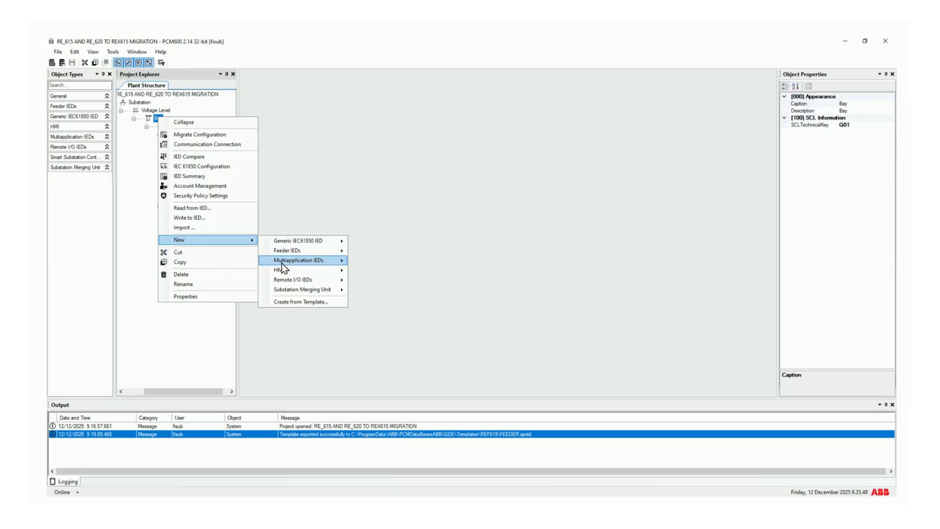
mouse_move(281, 263)
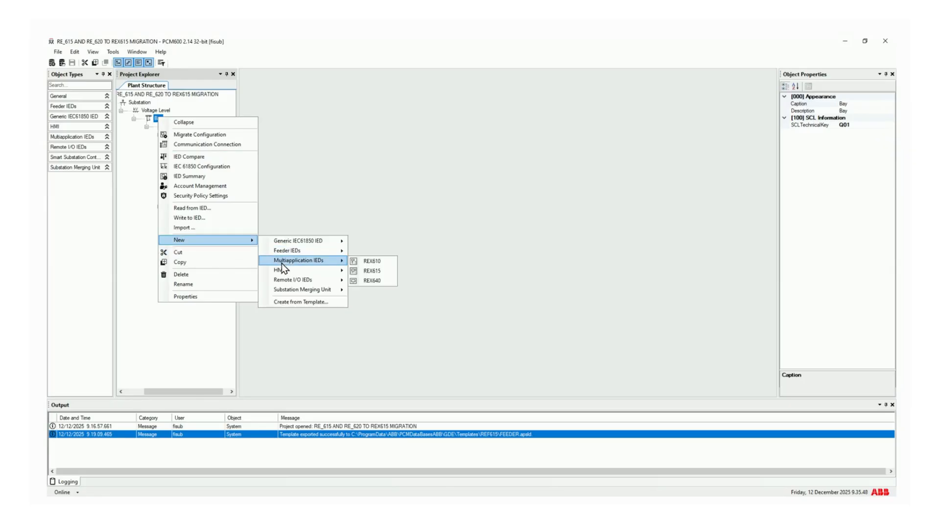
left_click(358, 272)
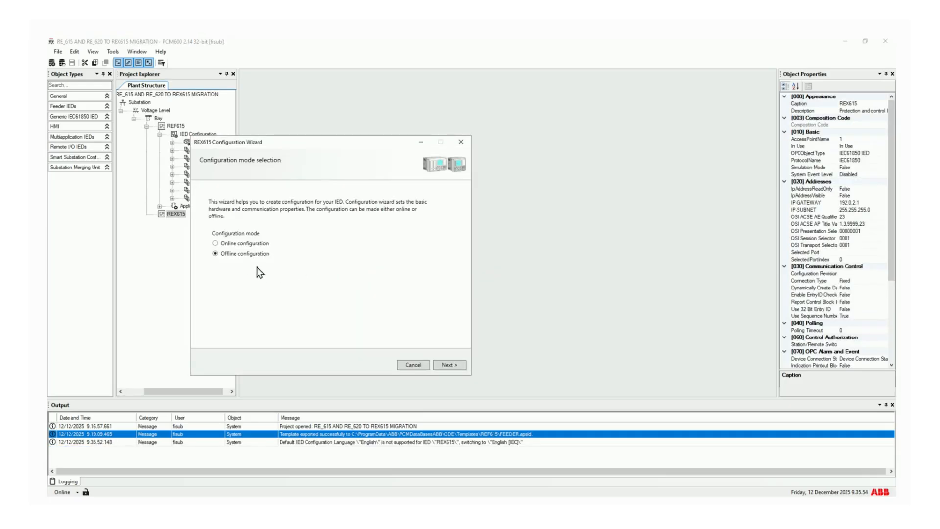
Set up the REX615 for offline configuration using the IEC61850 protocol, the HMI Port and IP address 192.168.0.254
left_click(449, 365)
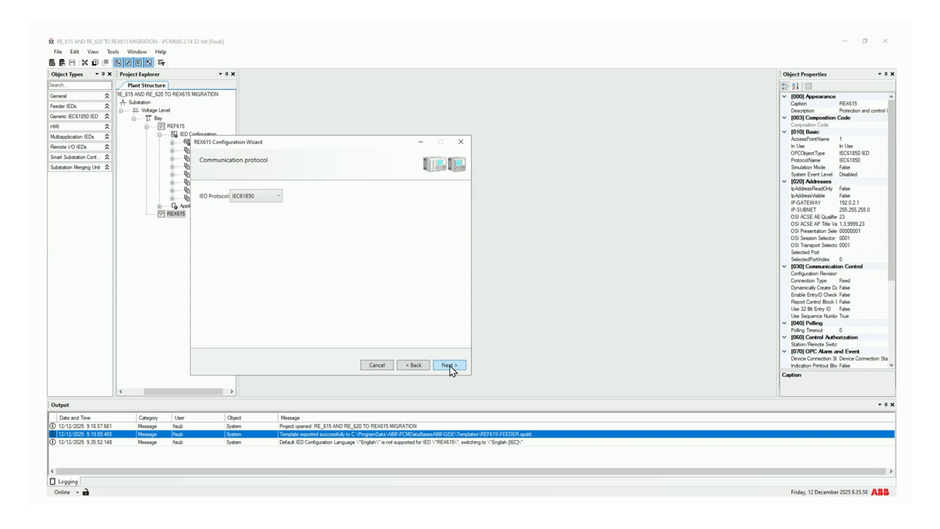
left_click(449, 365)
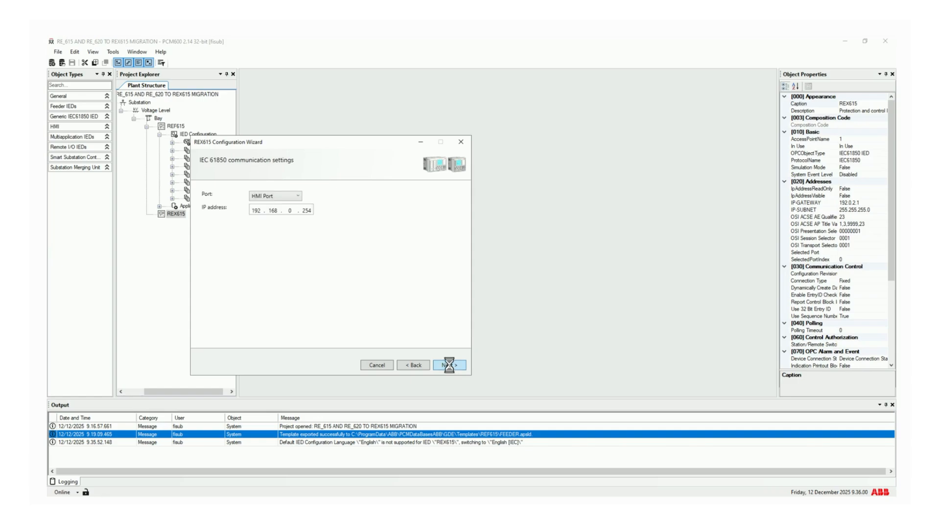
left_click(295, 196)
left_click(295, 197)
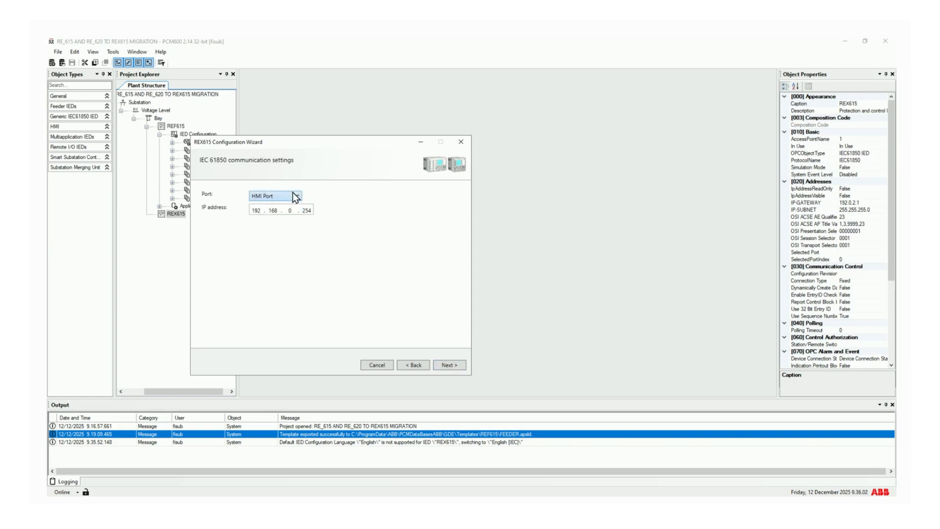
left_click(449, 365)
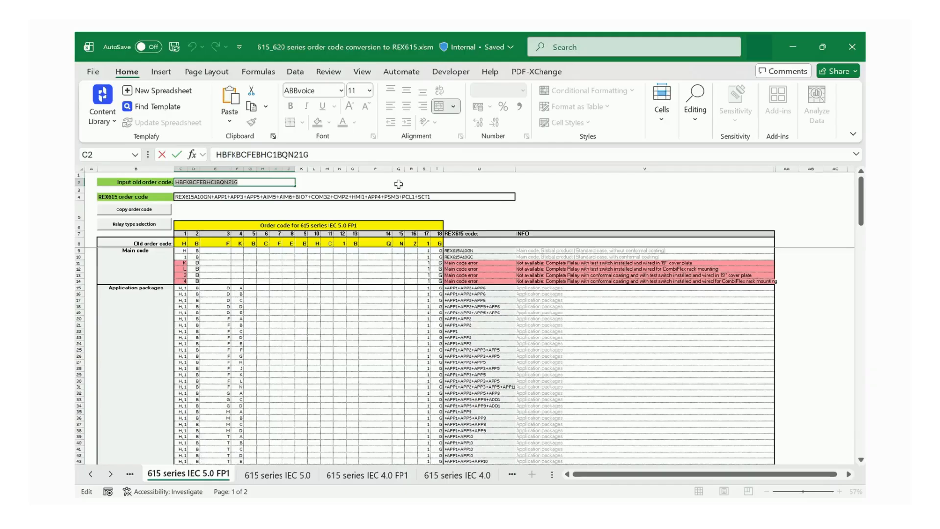
Switch to the Excel order code conversion workbook, enter the old order code HBFKBCFEBHC1BQN21G and copy the converted REX615 order code
left_click(260, 184)
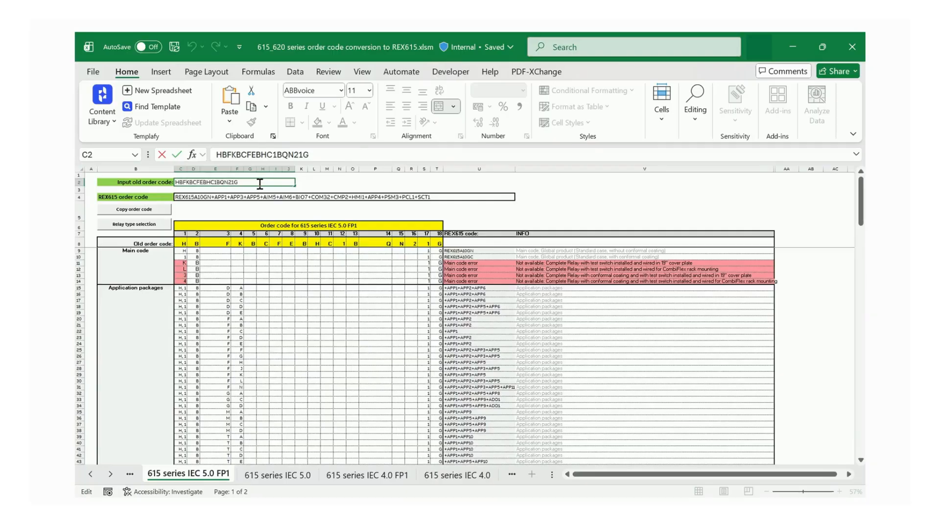
left_click_drag(260, 184, 175, 186)
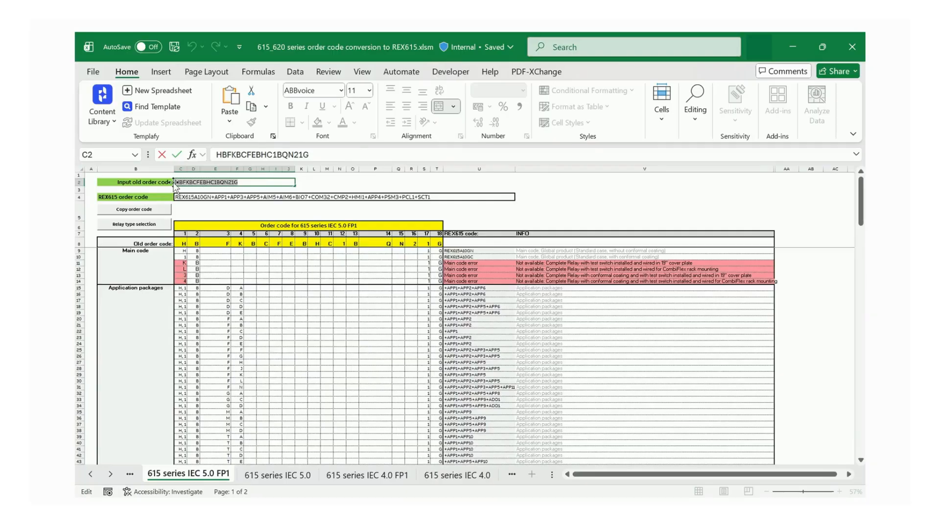
type("HBFKBCFEBHC1BQN21G")
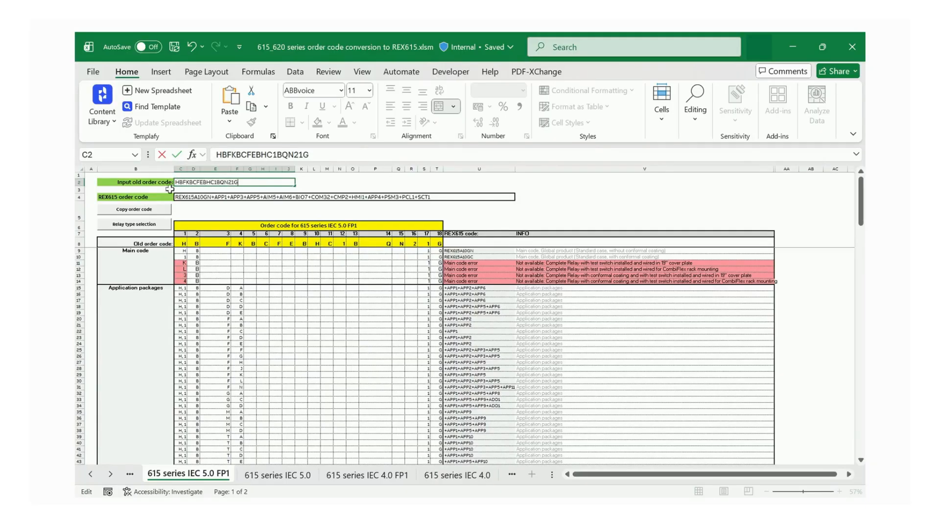
left_click(138, 212)
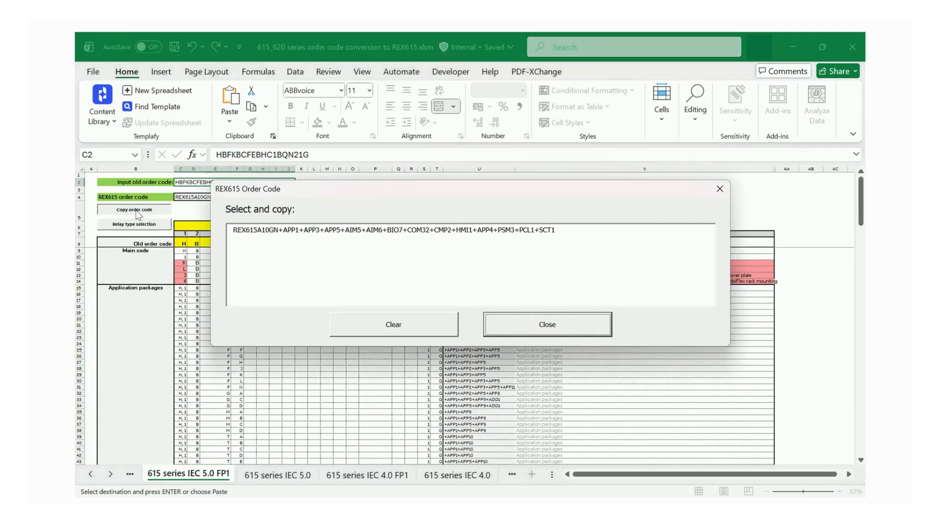
left_click_drag(568, 230, 211, 224)
key("ctrl+c")
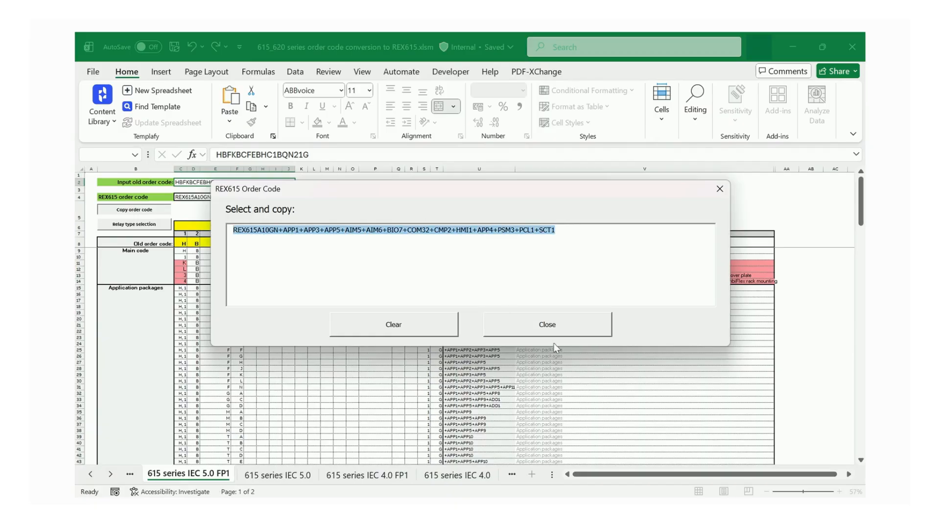
left_click(543, 329)
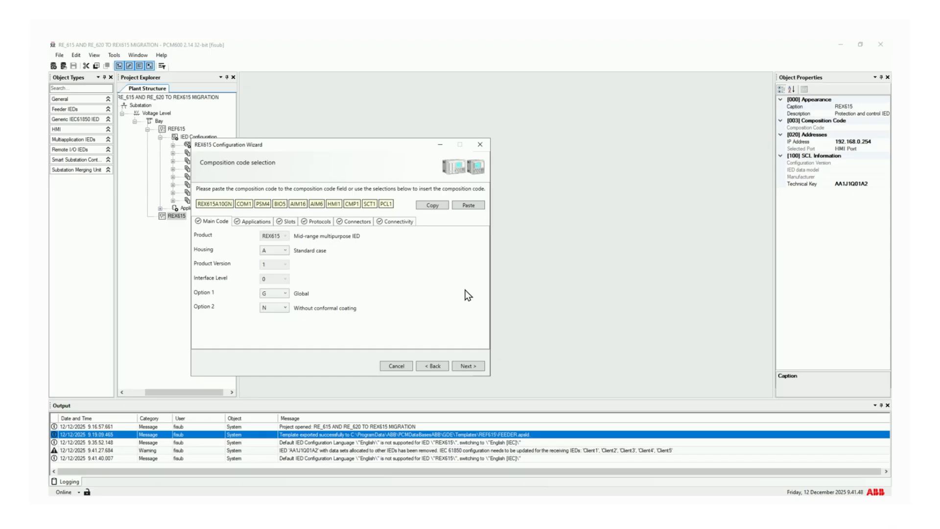
Back in PCM600, paste the copied composition code and generate the REX615 with an empty configuration and IEC 61850 Edition 1
left_click(468, 206)
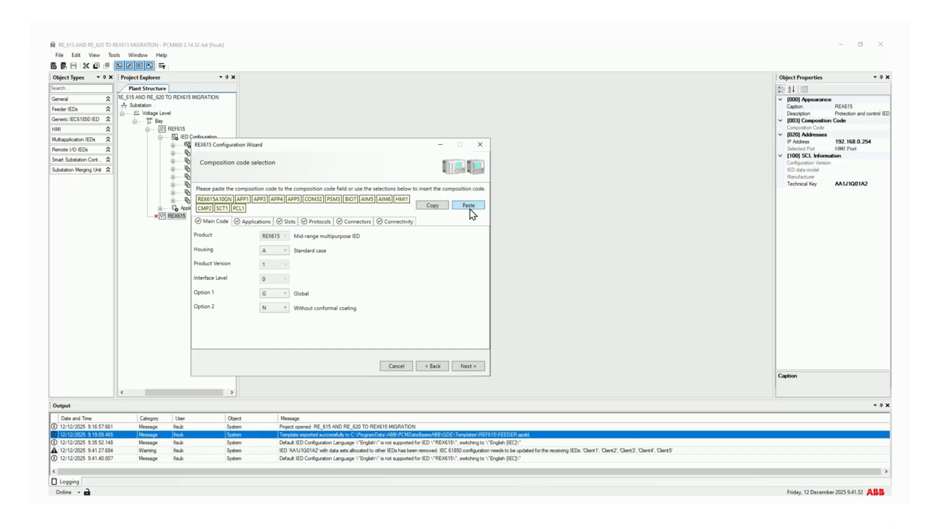
left_click(469, 366)
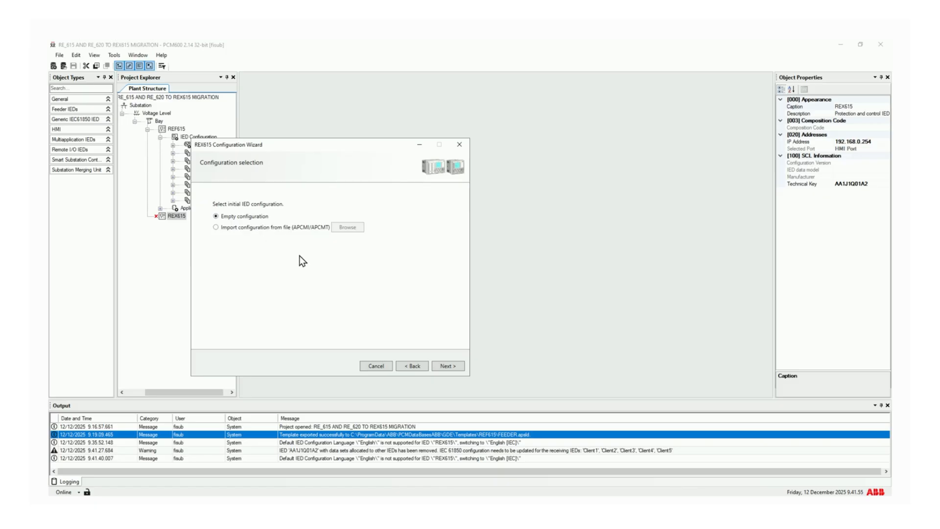
left_click(443, 367)
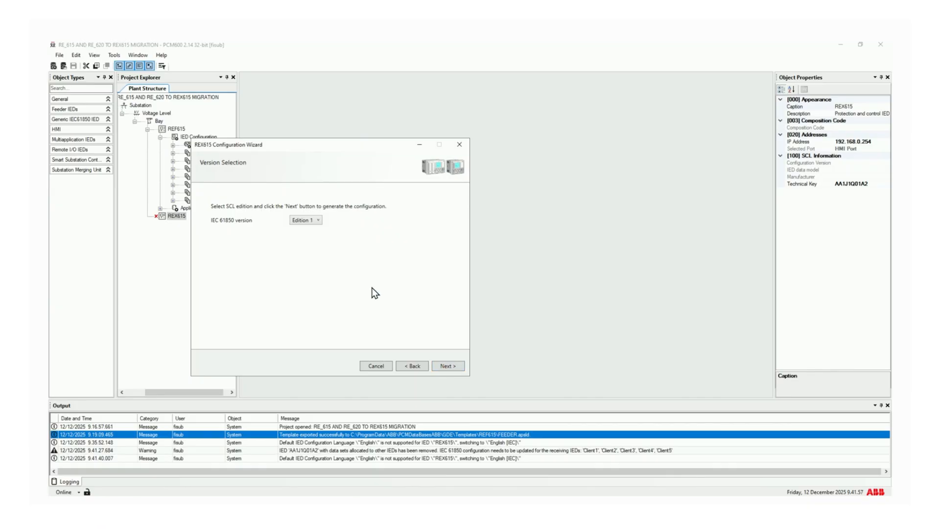
left_click(320, 223)
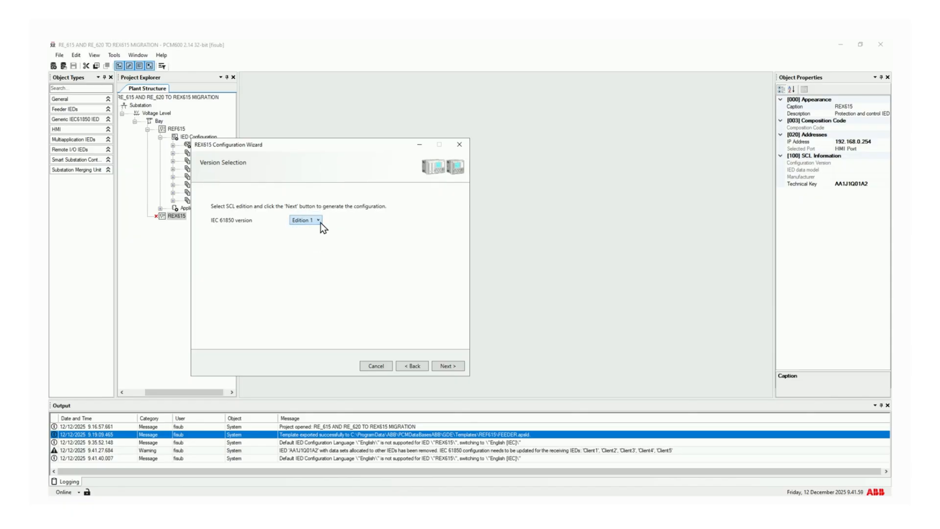
left_click(446, 364)
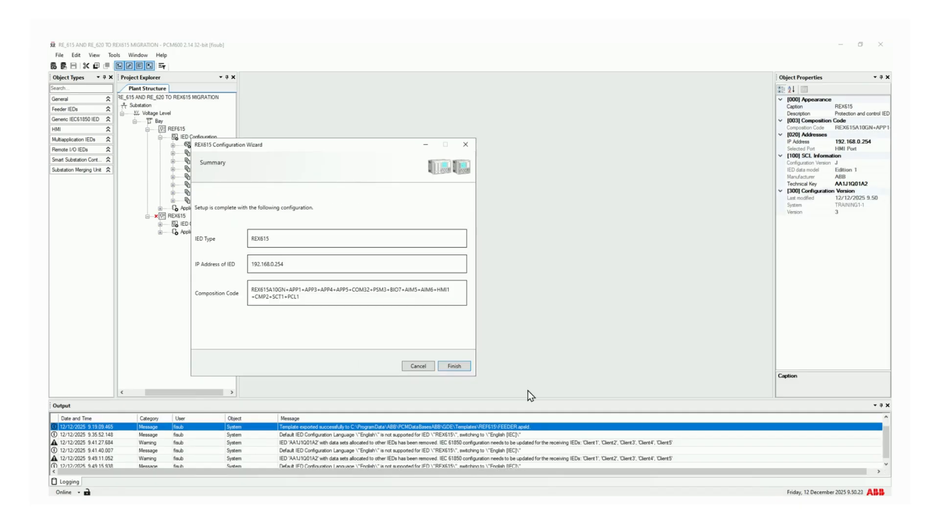
left_click(454, 366)
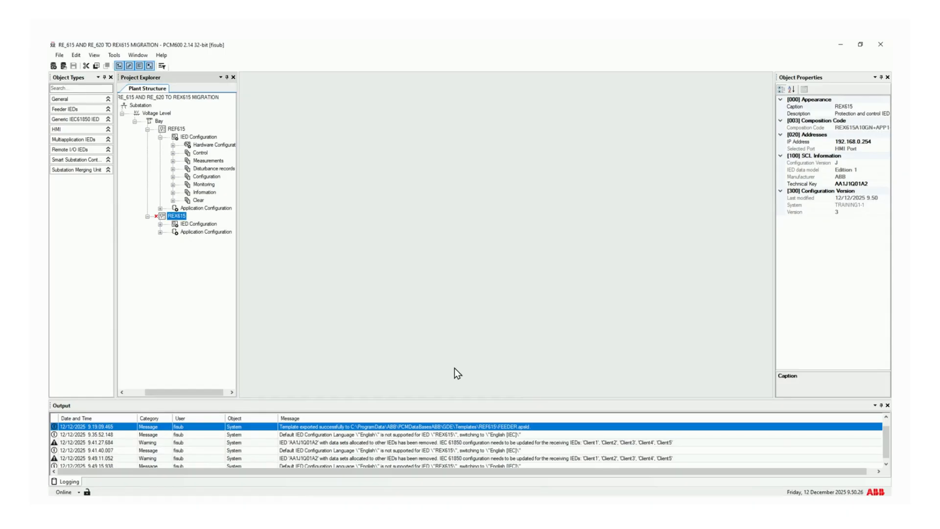
Open the Application Configuration of REX615 and start importing a MainApplication template
right_click(179, 217)
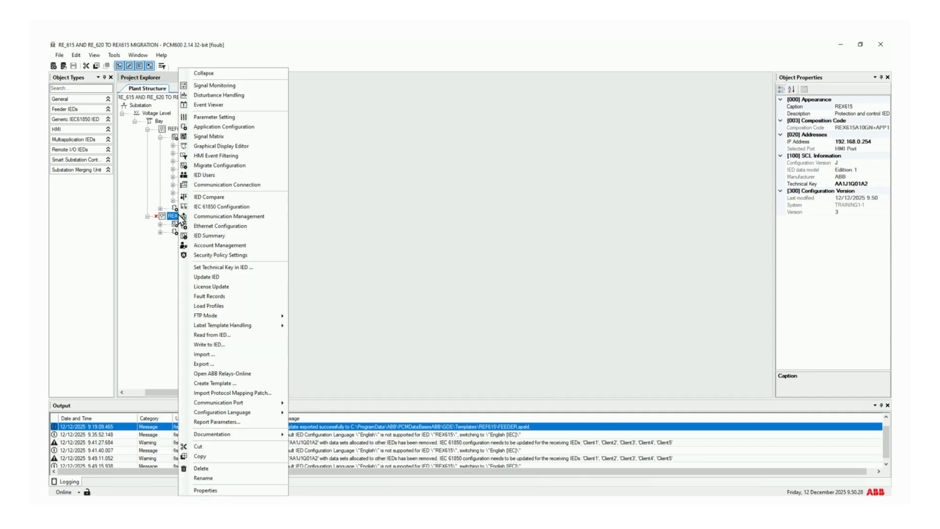
left_click(220, 127)
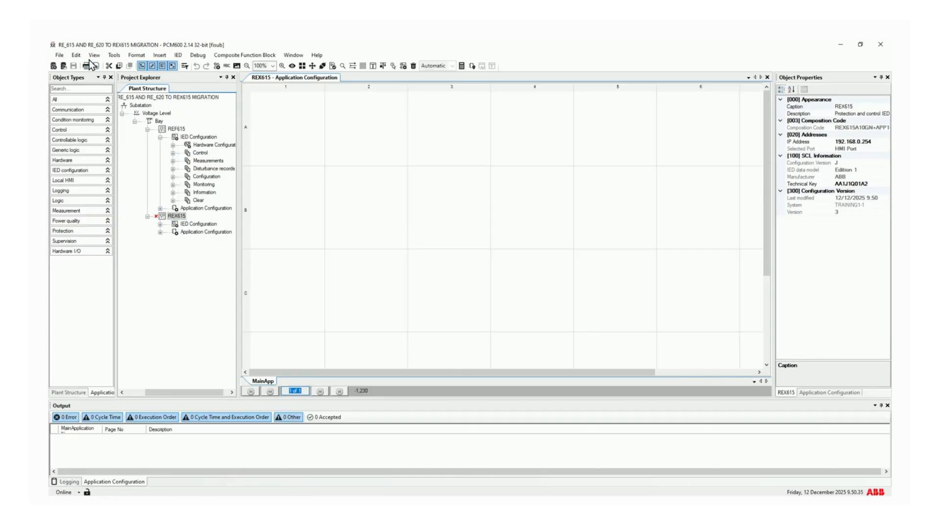
left_click(58, 55)
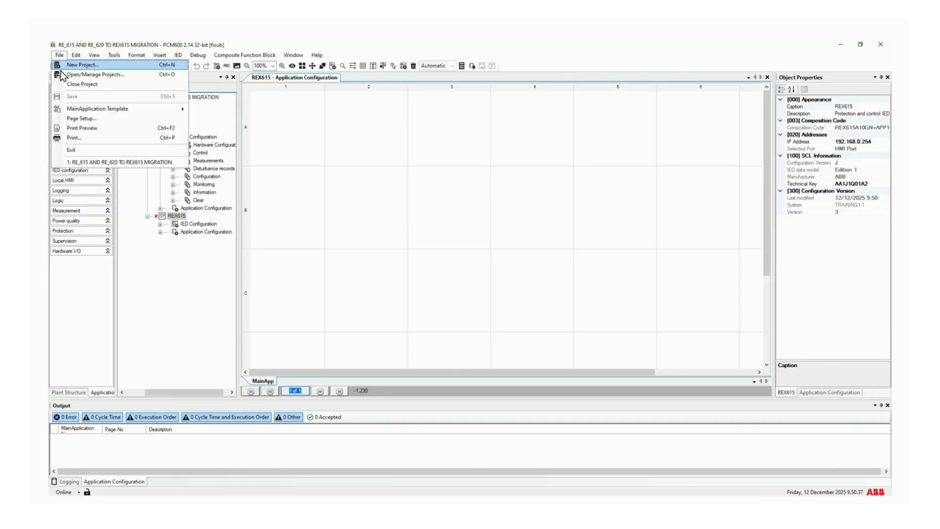
mouse_move(62, 109)
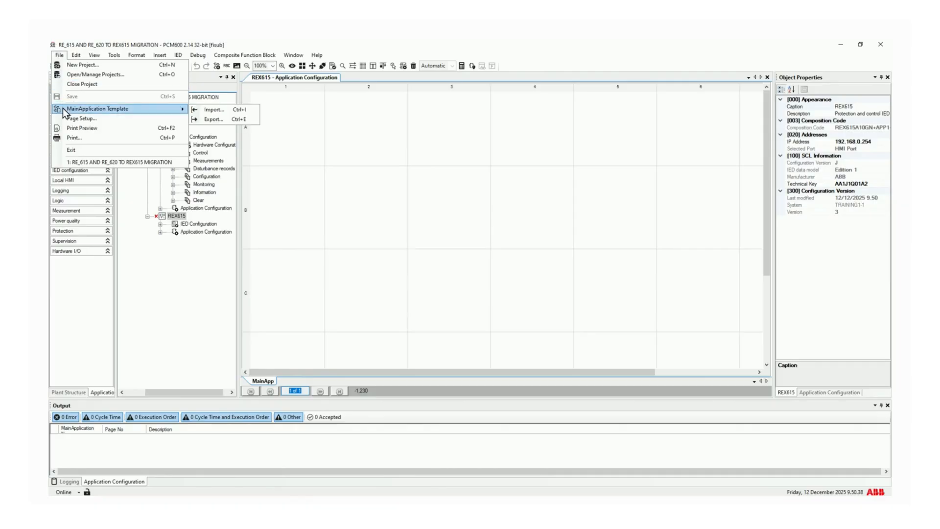
left_click(209, 112)
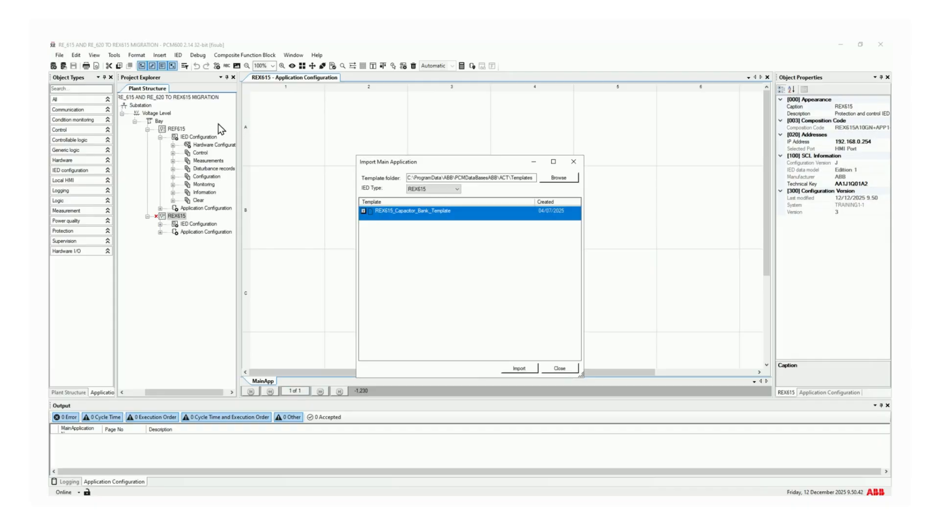
left_click(528, 180)
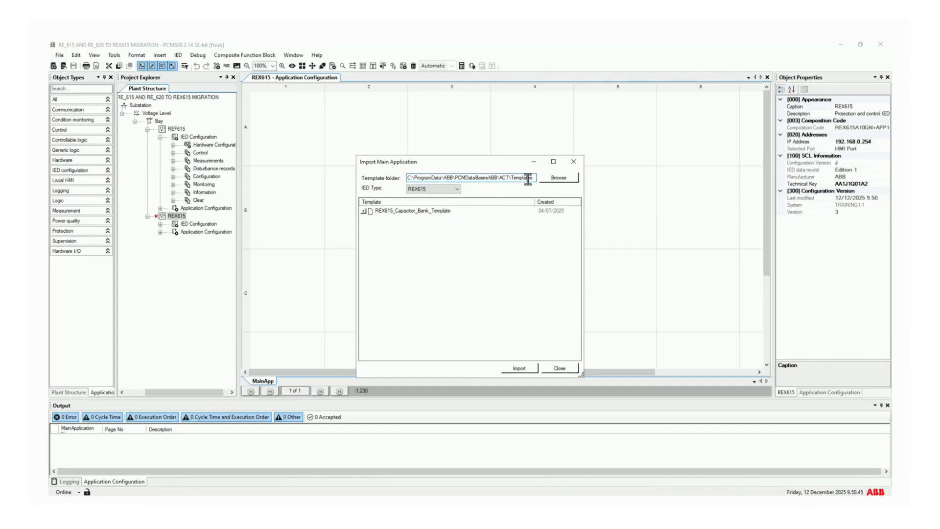
left_click(547, 181)
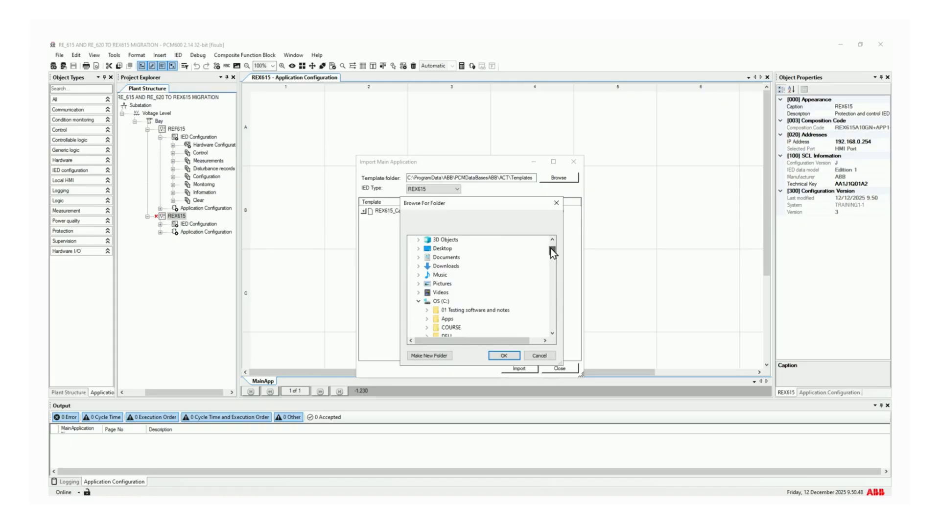
left_click_drag(551, 262, 551, 263)
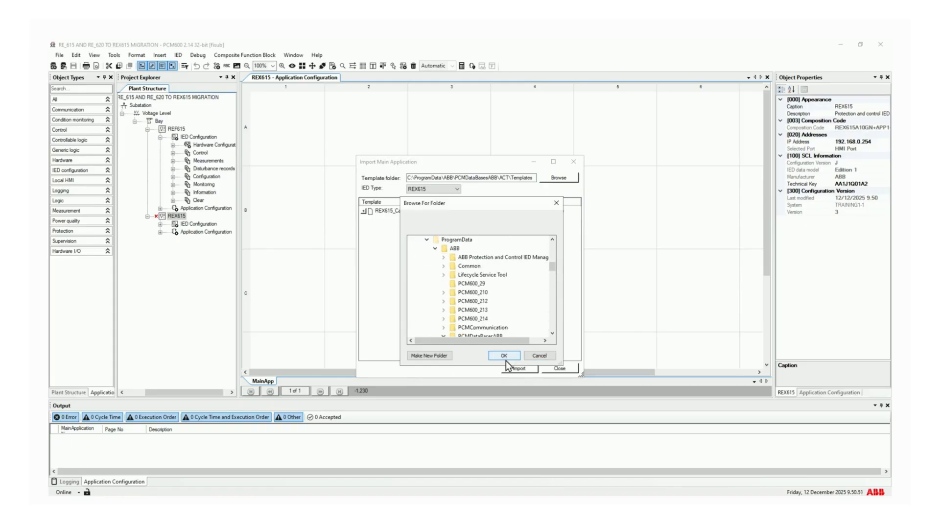
left_click(534, 354)
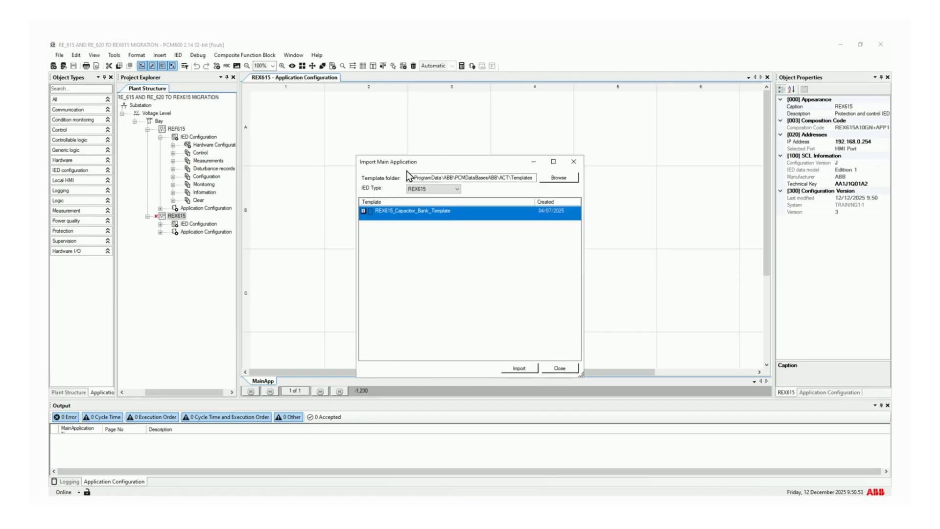
Filter the templates by IED type REF615 and start importing REF615_FEEDER with all its application pages
left_click(415, 189)
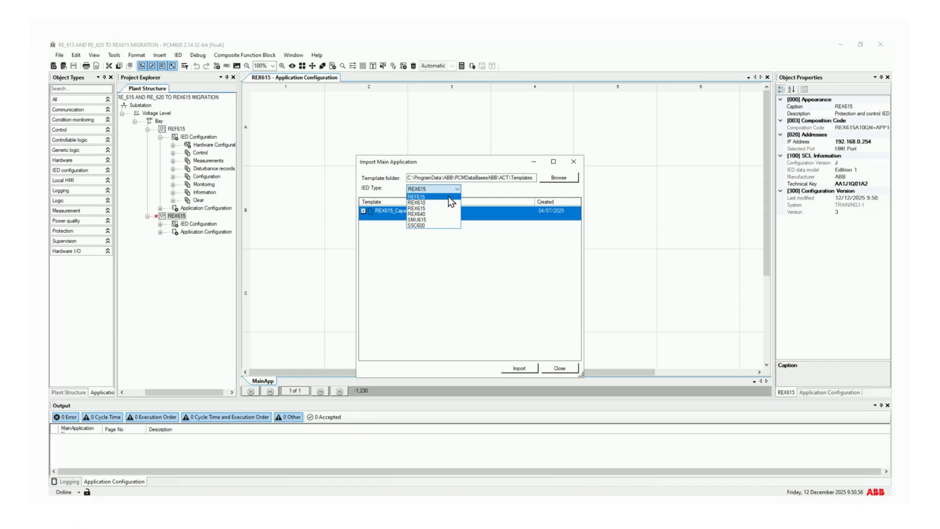
left_click(449, 197)
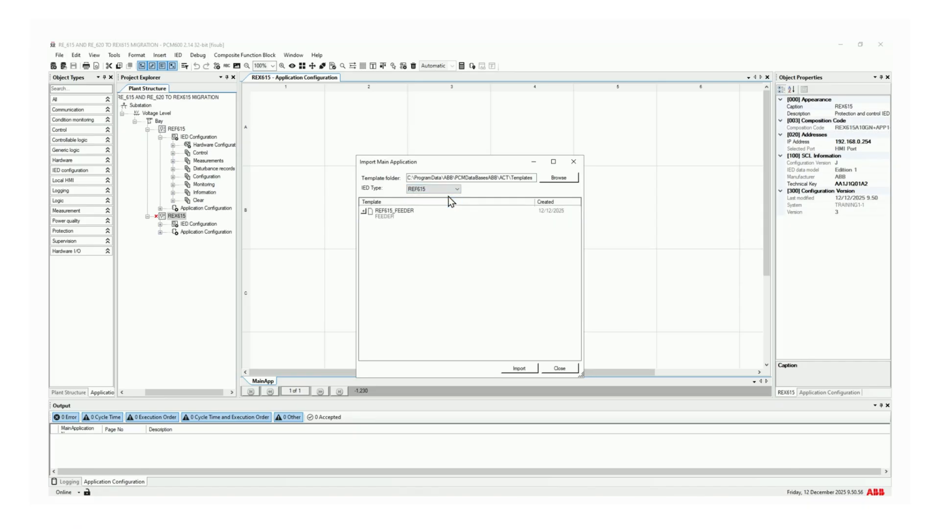
left_click(363, 211)
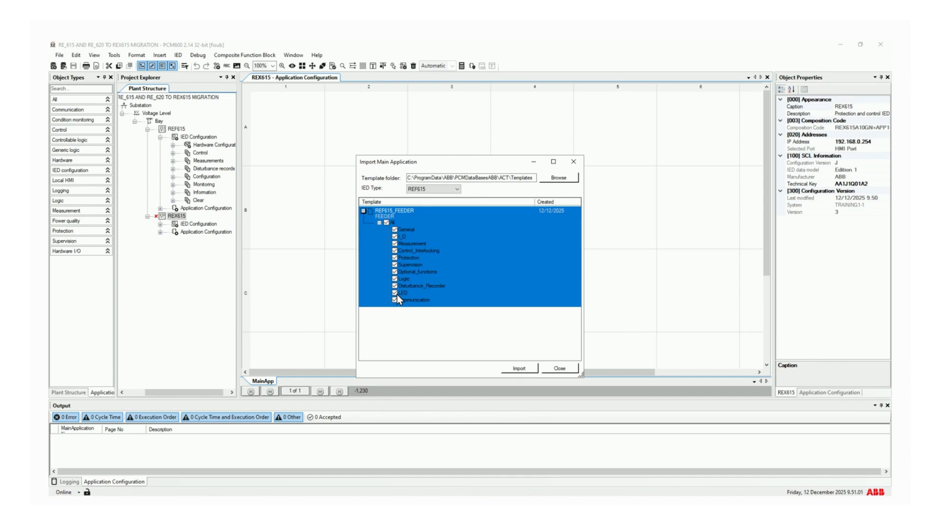
left_click(509, 368)
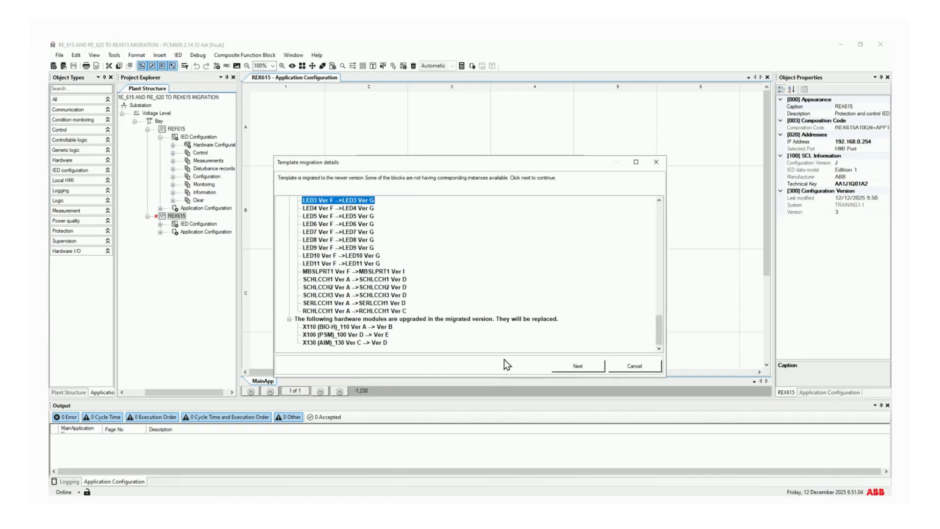
Review the template migration details, include the versioned functions and hardware, and accept the listed output variables to complete the import
left_click_drag(659, 332, 661, 216)
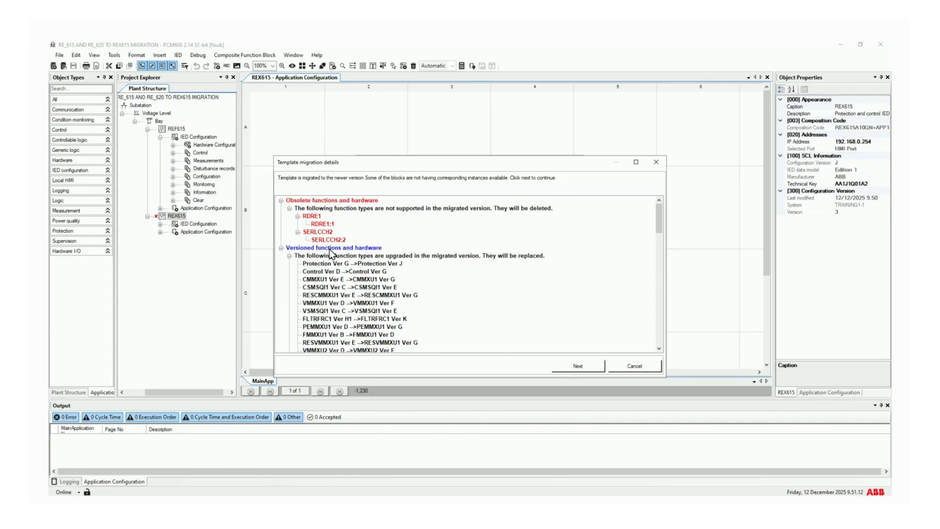
left_click(567, 366)
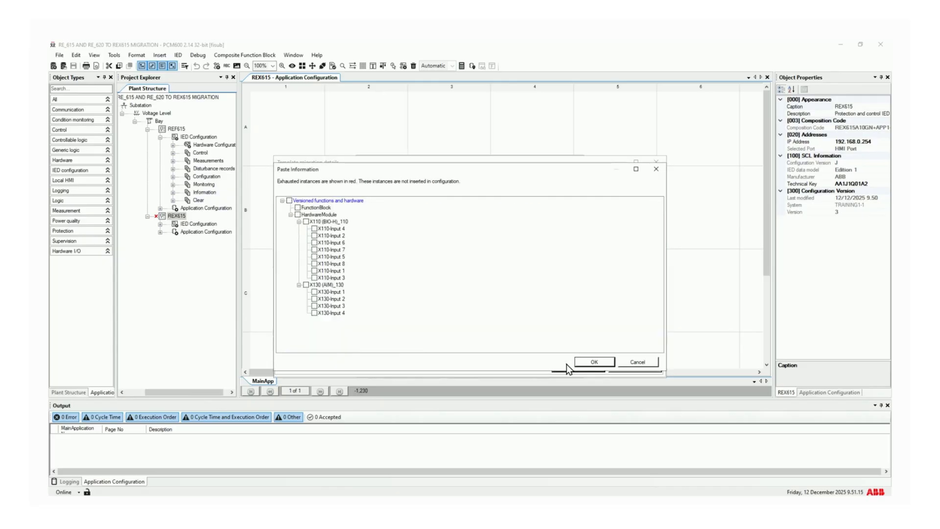
left_click(290, 200)
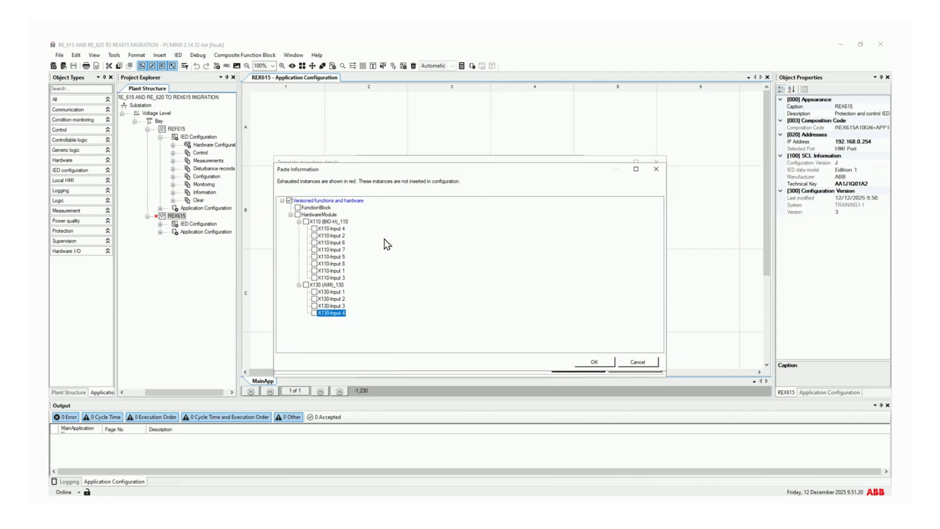
left_click(587, 361)
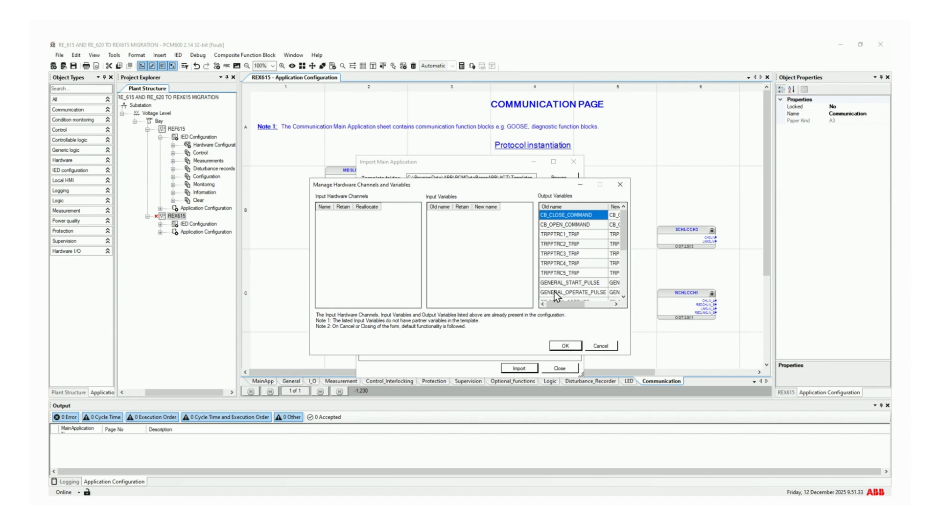
left_click(564, 347)
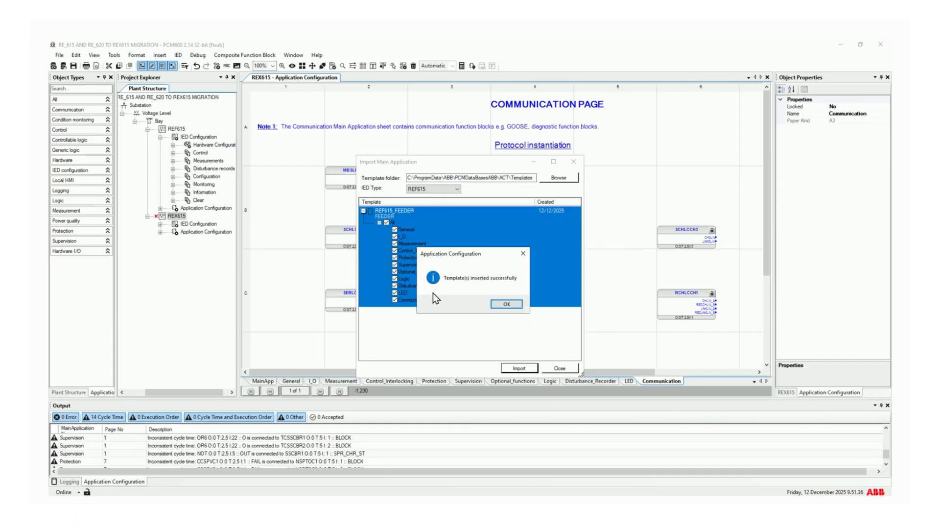
left_click(511, 304)
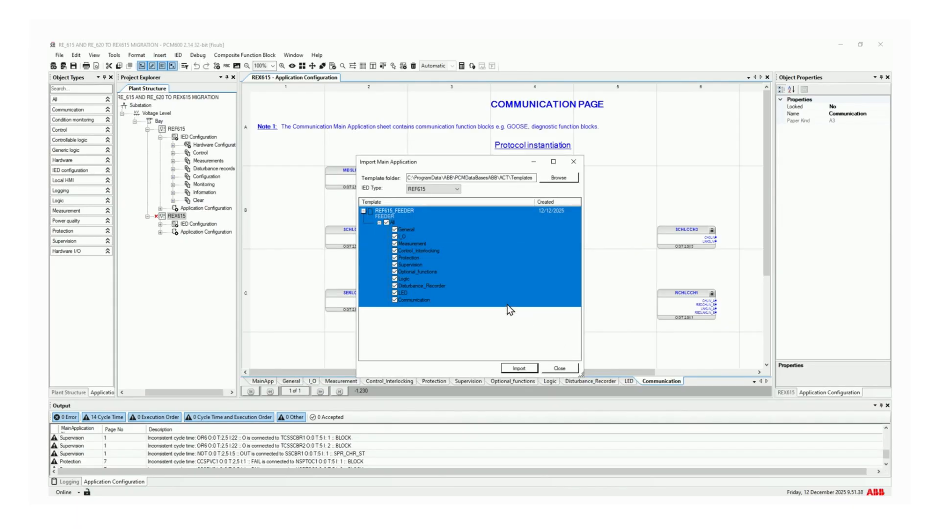
Close the main application import and save the REX615 application configuration
left_click(561, 370)
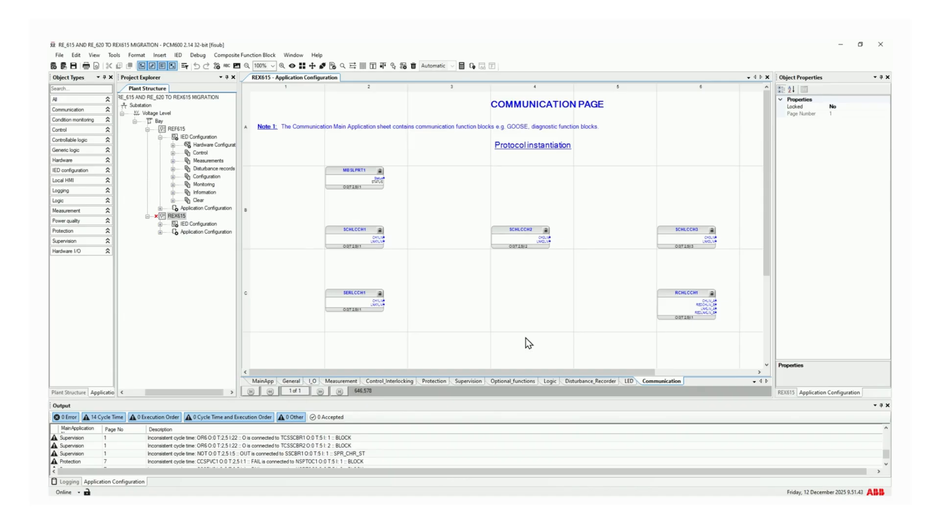
key("ctrl+s")
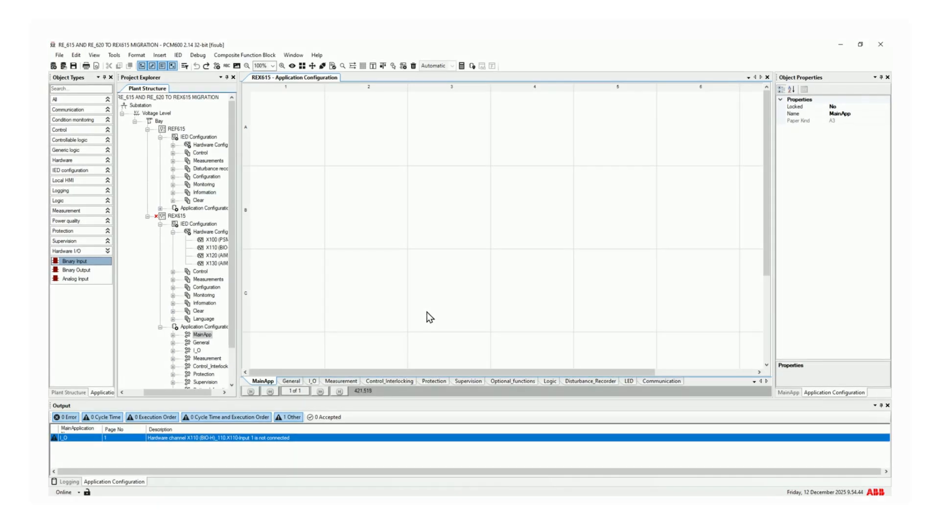
On the I_O page, reallocate the first binary input of the X130 terminal block to module X110 (BIO-H), channel X110-Input 1
left_click(313, 382)
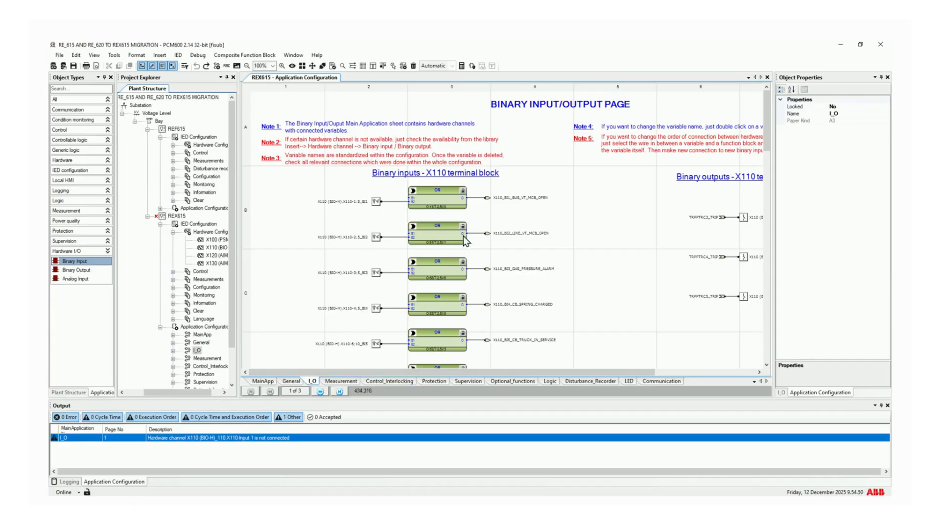
left_click_drag(763, 134, 762, 291)
left_click(405, 286)
right_click(405, 286)
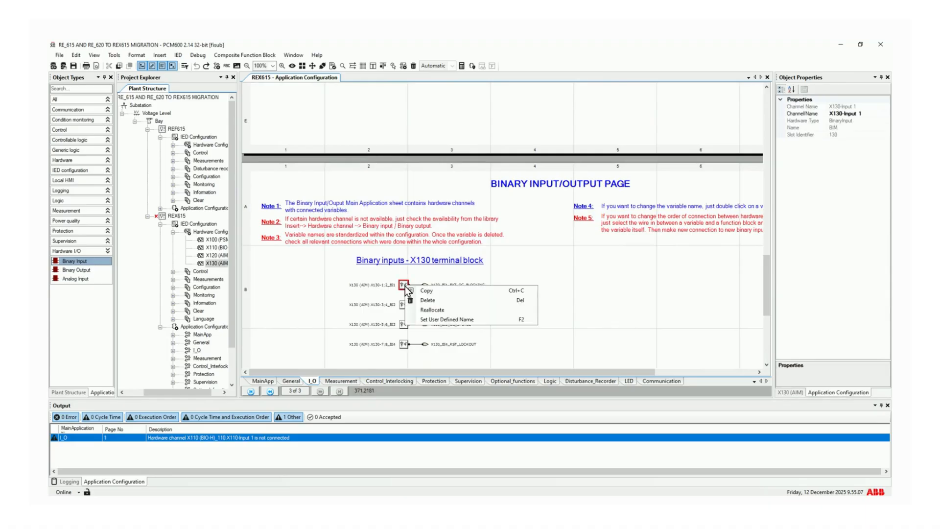
left_click(416, 311)
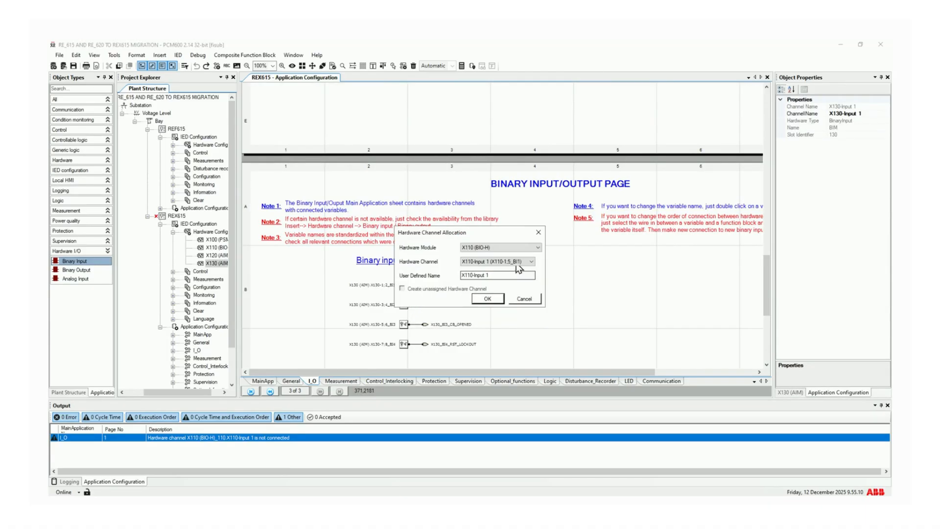
left_click(523, 248)
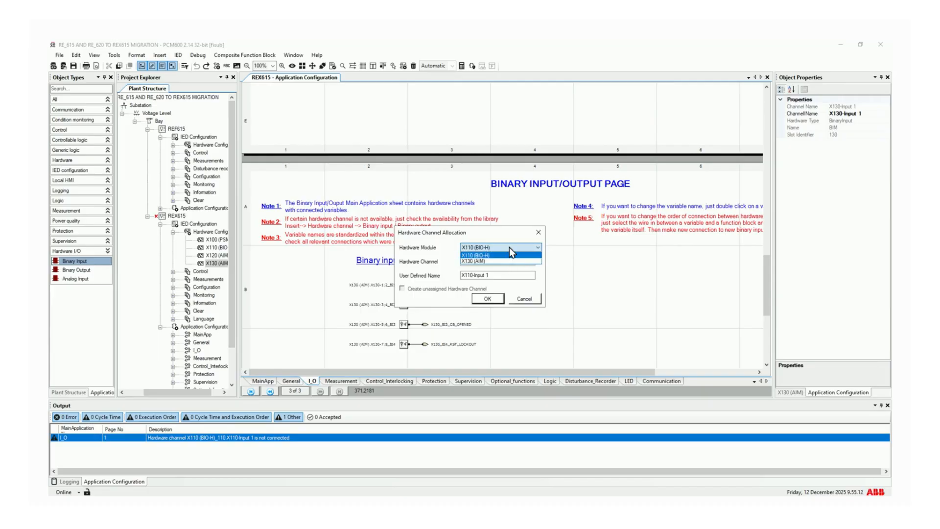
left_click(505, 255)
left_click(503, 262)
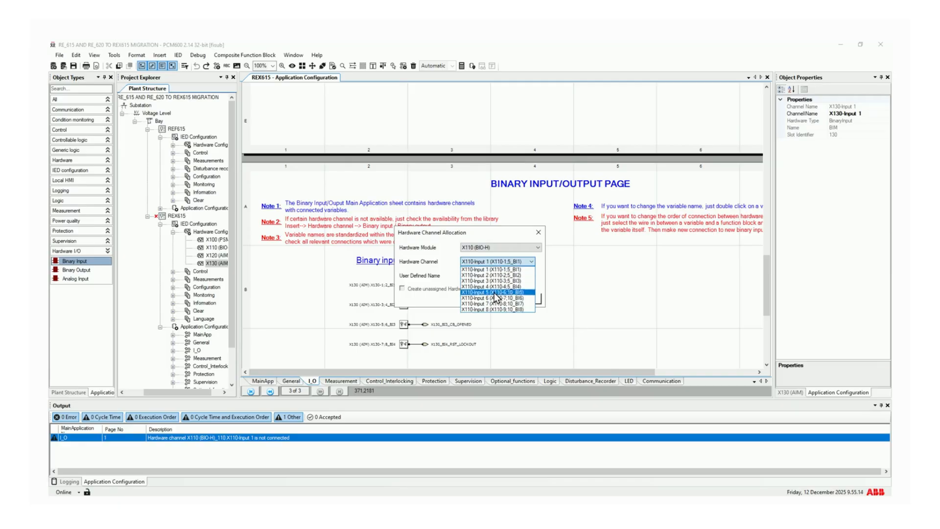
left_click(495, 268)
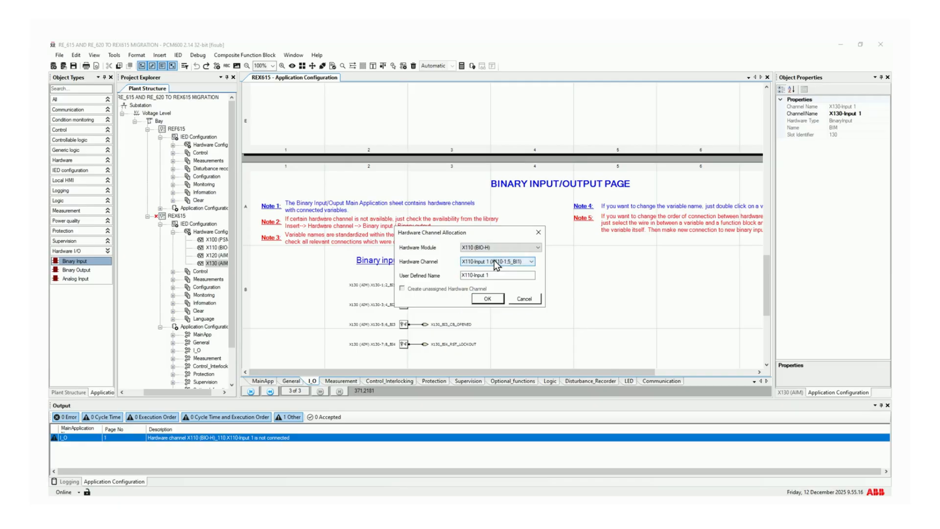
left_click(491, 298)
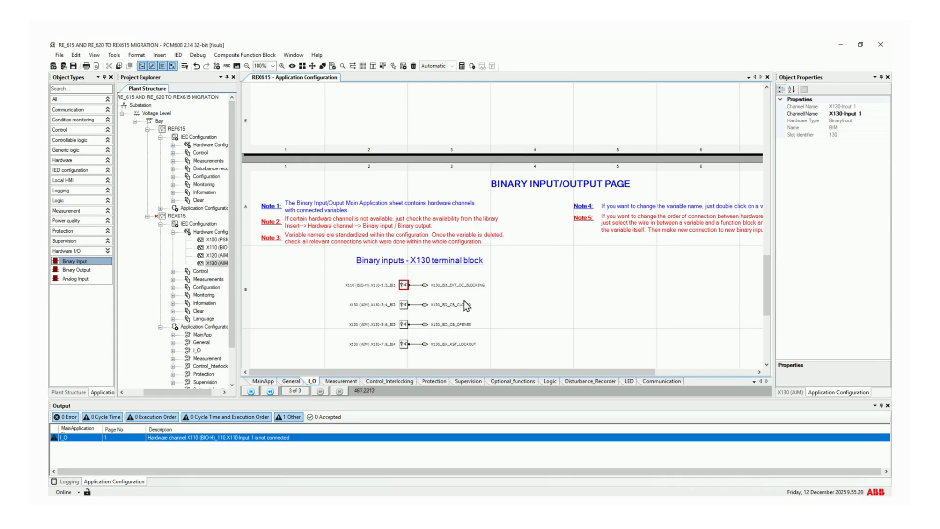
left_click(490, 301)
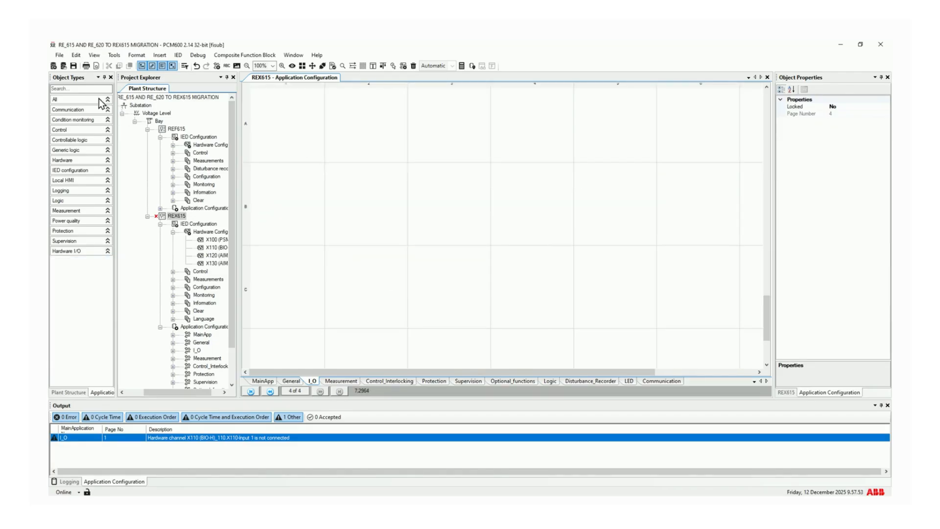
Find the ILTCTR1 function block and place it on page 4 of I_O with the default instance settings
left_click(86, 90)
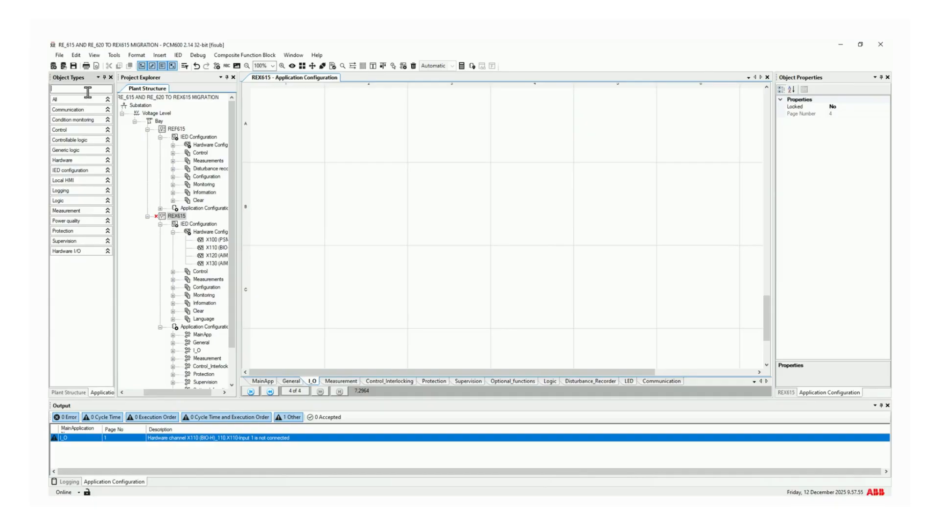
type("ILT")
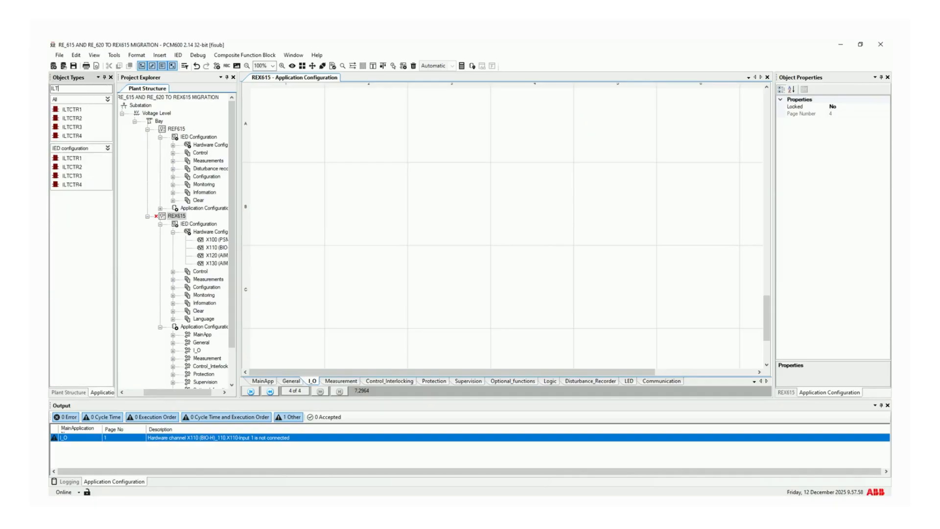
left_click_drag(80, 106, 354, 121)
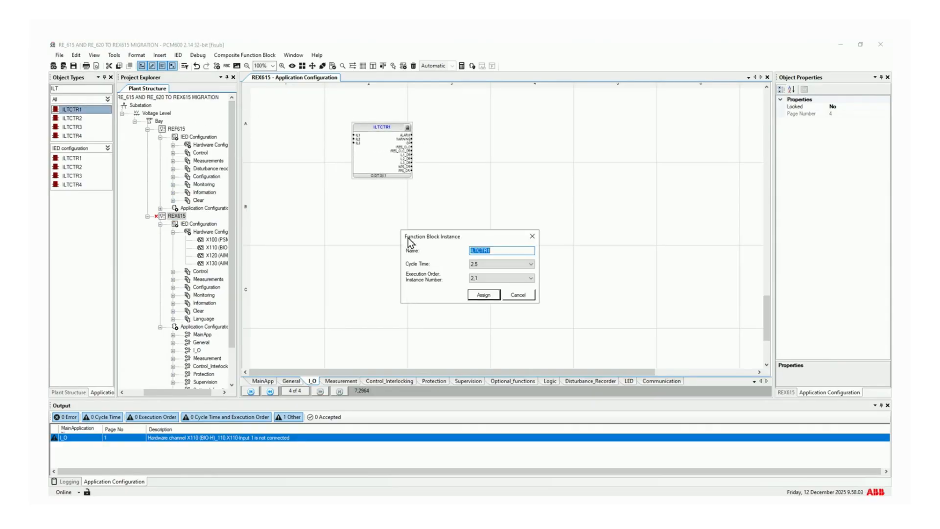
left_click(473, 294)
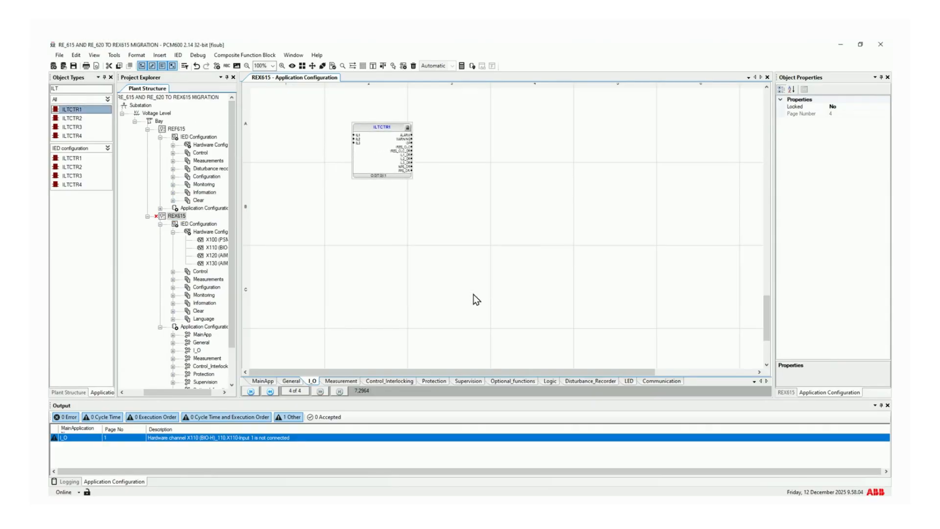
Find the UTVTR1 function block and place it below ILTCTR1 with the default instance settings
left_click(84, 87)
key("BackSpace")
key("BackSpace")
key("BackSpace")
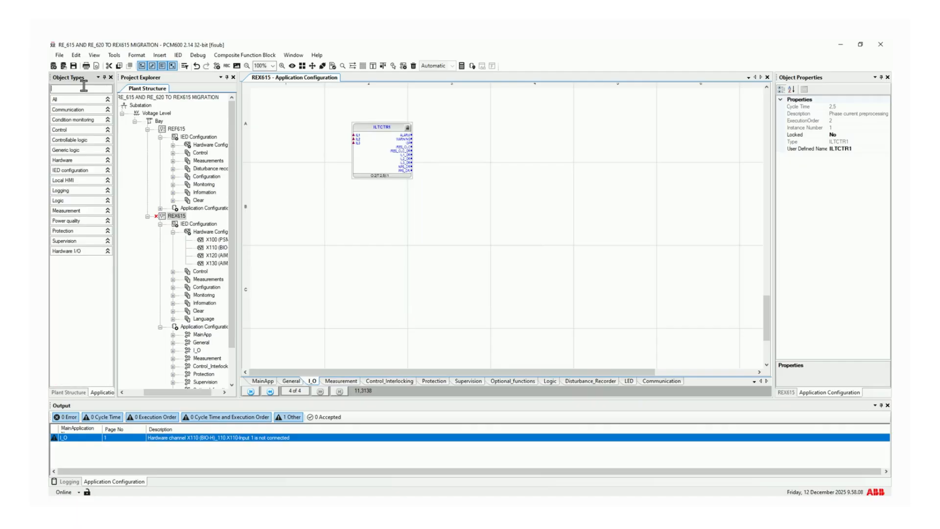
type("UT")
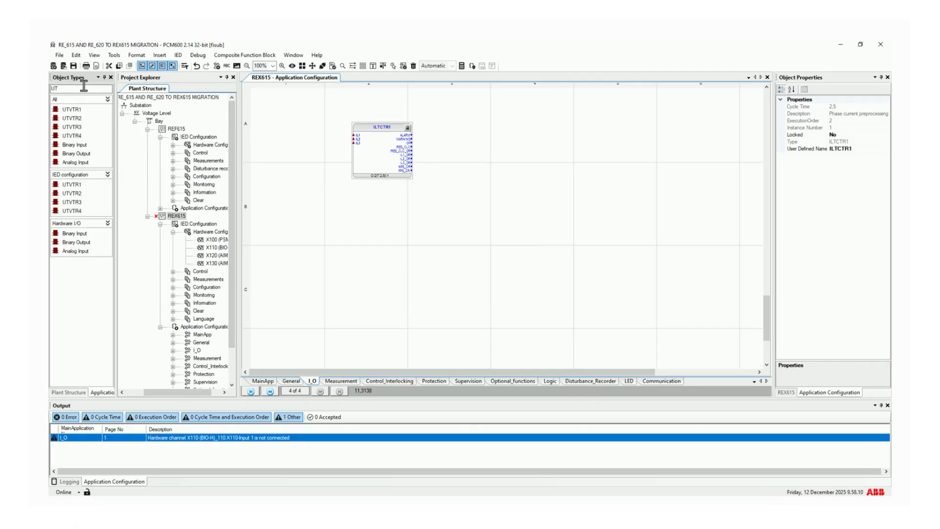
left_click_drag(75, 109, 359, 225)
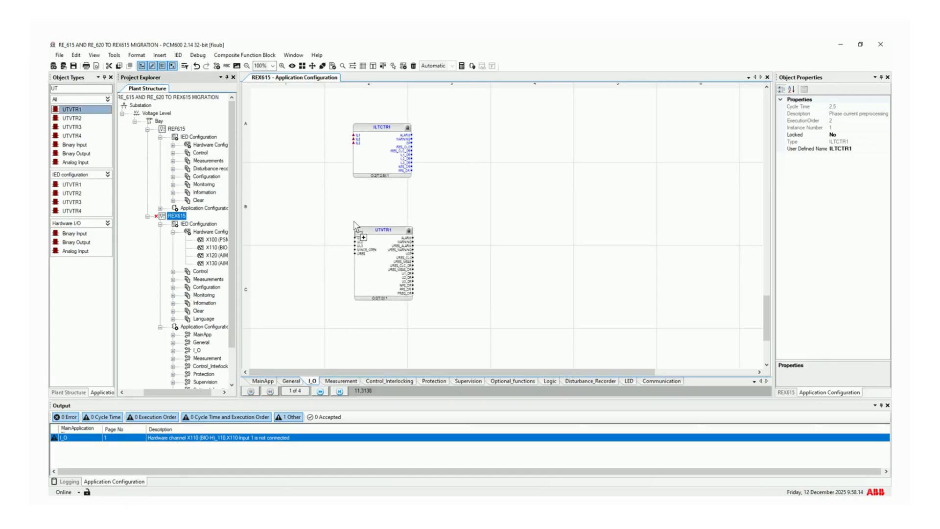
left_click_drag(354, 222, 354, 221)
left_click(476, 296)
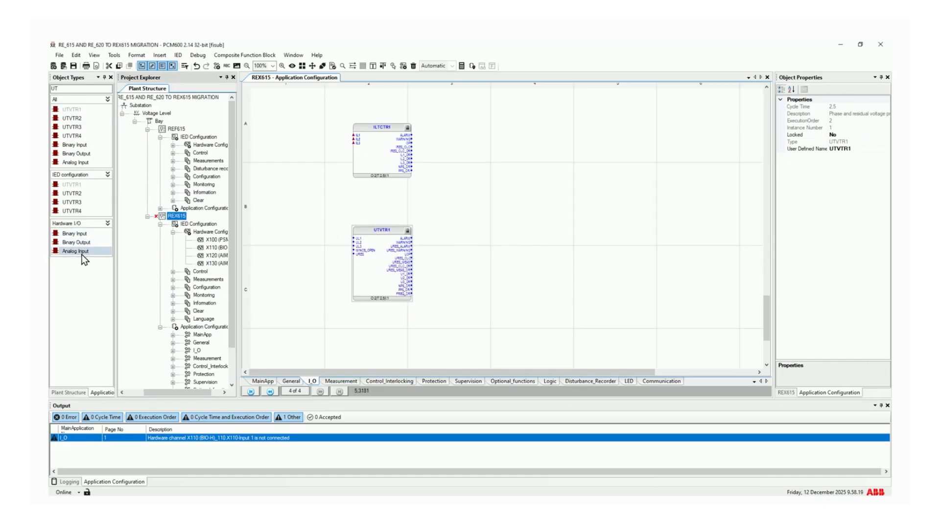
Add two analog input channels beside ILTCTR1, allocated to X120 (AIM) CT1 and CT2
left_click_drag(80, 251, 299, 134)
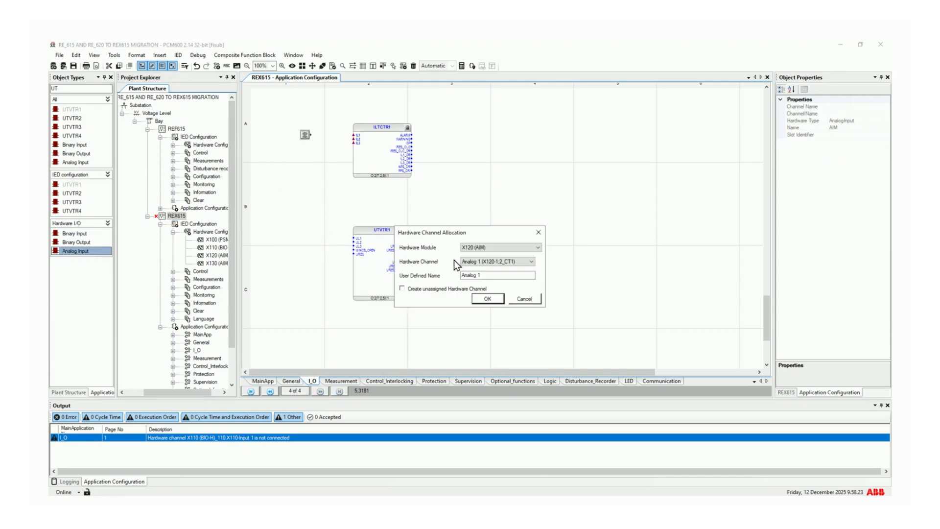
left_click(486, 299)
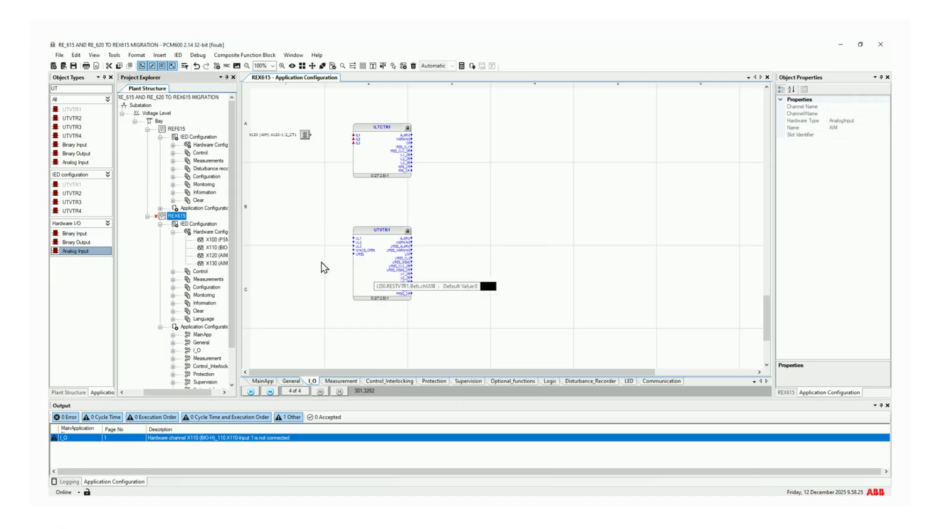
left_click_drag(80, 248, 302, 163)
left_click(471, 261)
left_click(477, 273)
left_click(482, 297)
left_click(169, 216)
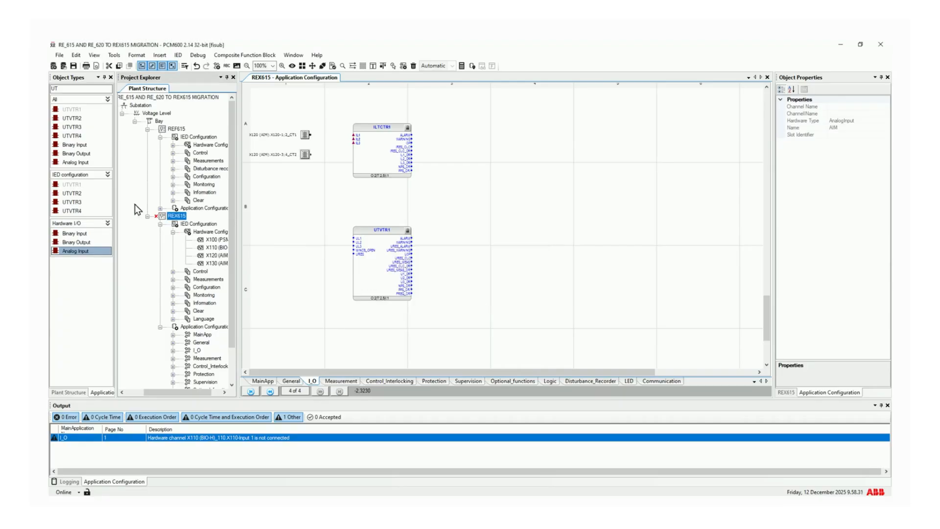
Find the RESTCTR1 function block and place it beside ILTCTR1 with the default instance settings
left_click_drag(70, 88, 51, 87)
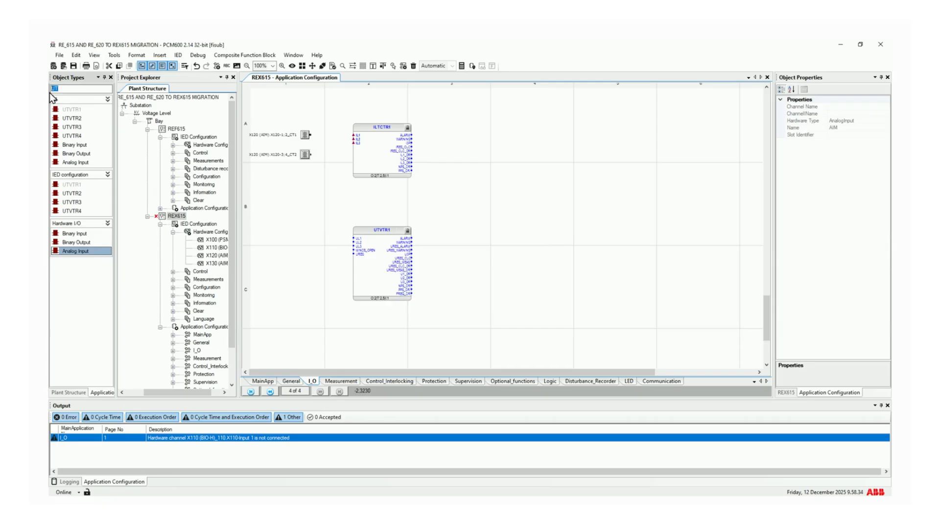
type("RE")
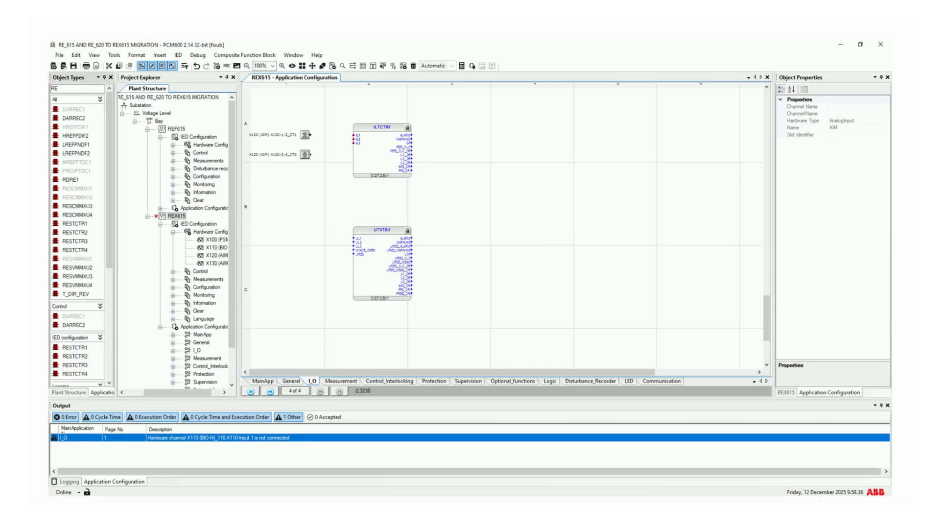
left_click_drag(83, 349, 497, 126)
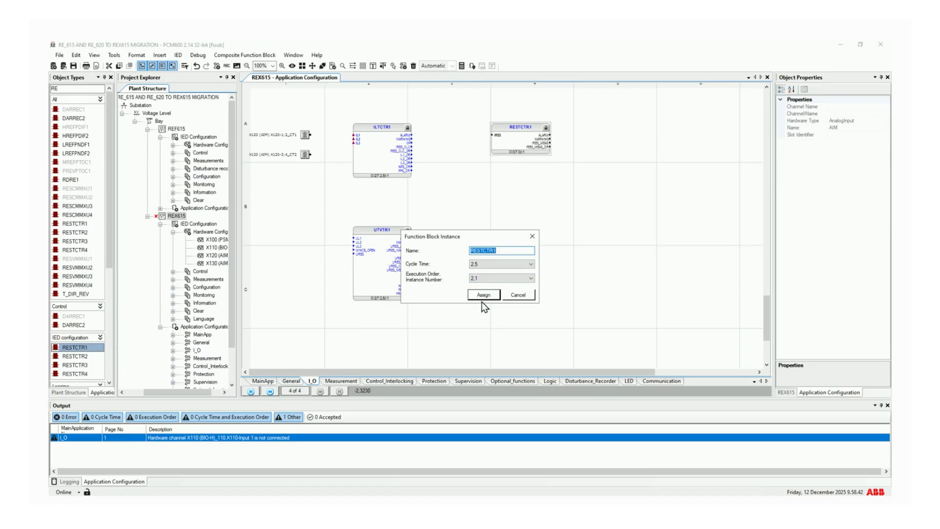
left_click(483, 296)
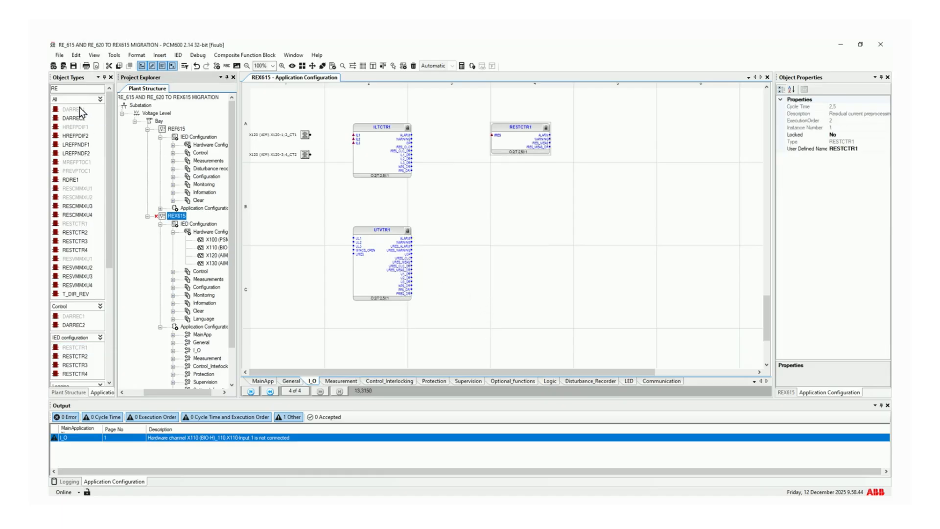
Clear the object search and add a third analog input channel below CT2 for X120 (AIM) CT3
left_click(73, 88)
key("BackSpace")
key("BackSpace")
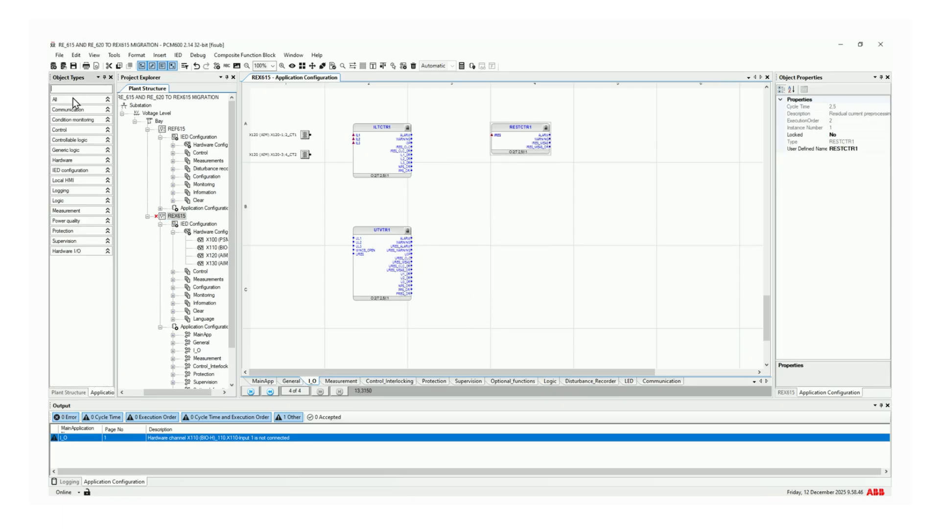
left_click(80, 254)
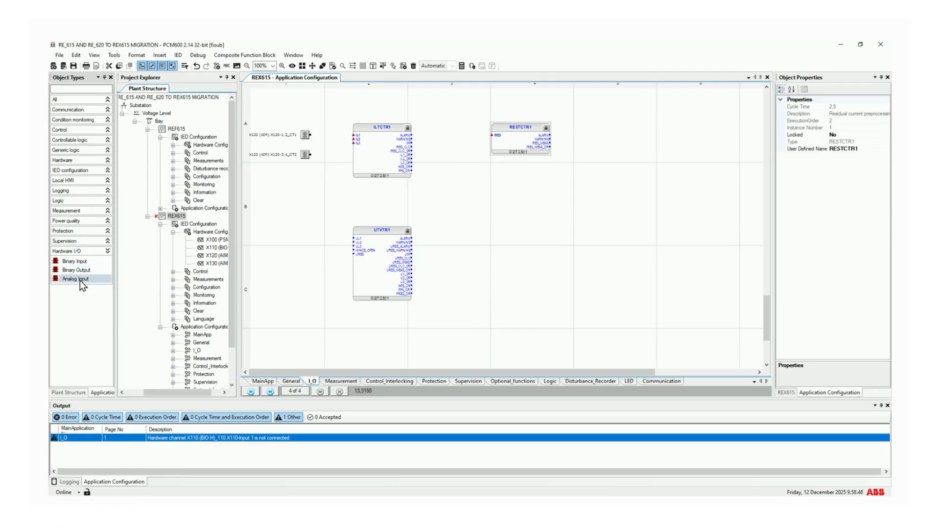
left_click_drag(81, 280, 304, 175)
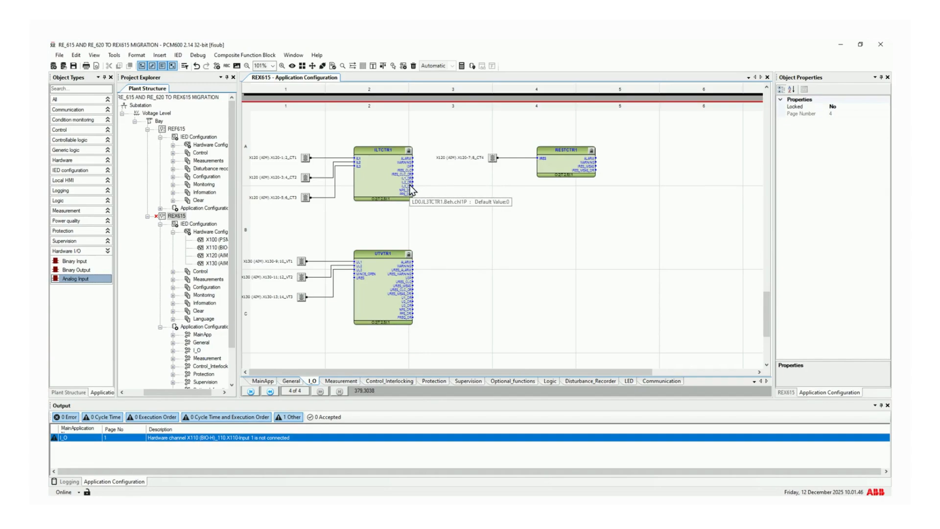
Connect the I3P and IL1_DR outputs of ILTCTR1 to new variables with their default names
right_click(411, 166)
mouse_move(426, 171)
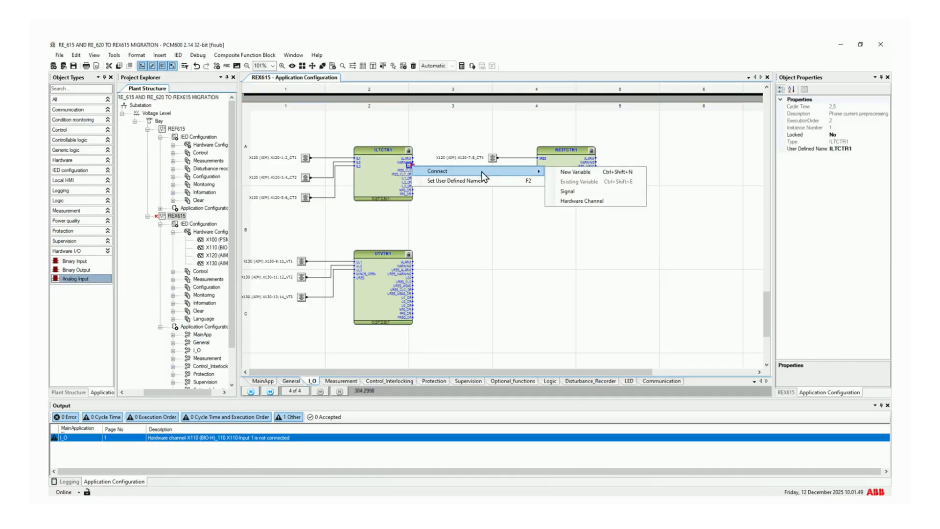
left_click(590, 172)
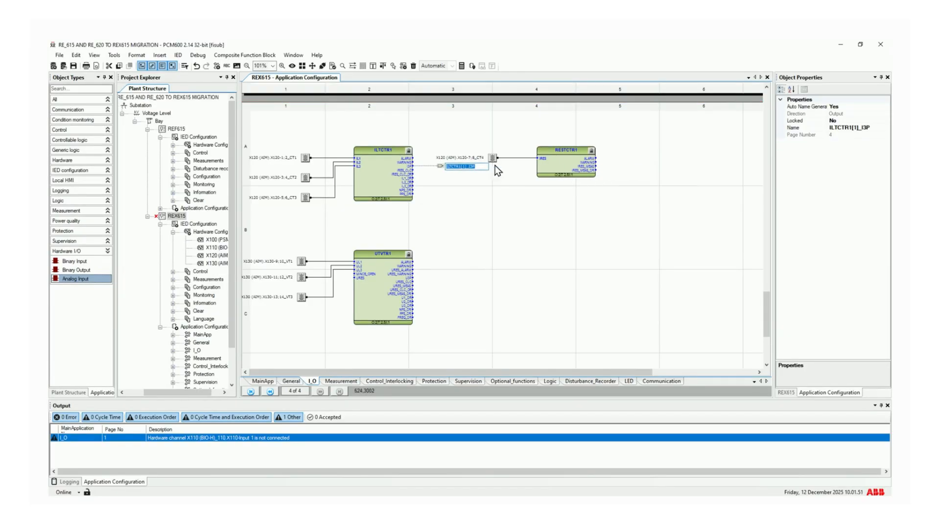
left_click(460, 179)
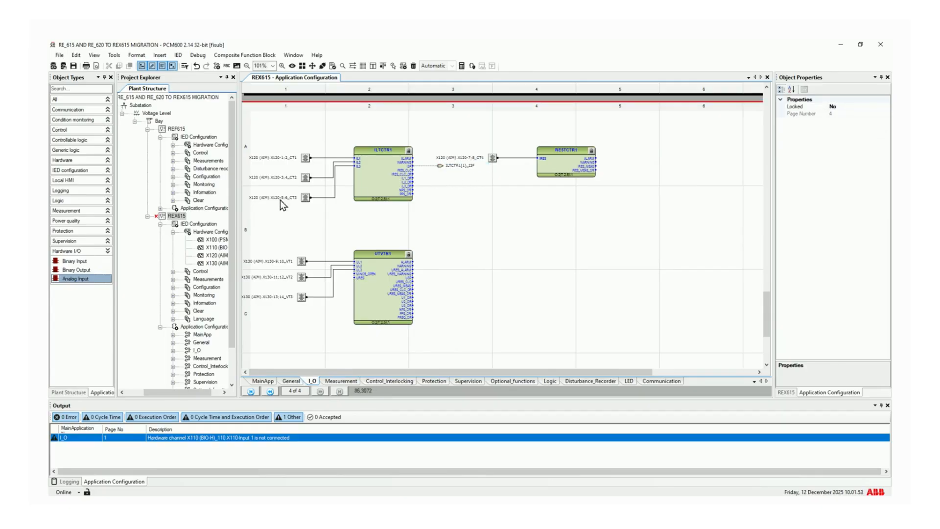
right_click(413, 180)
mouse_move(421, 183)
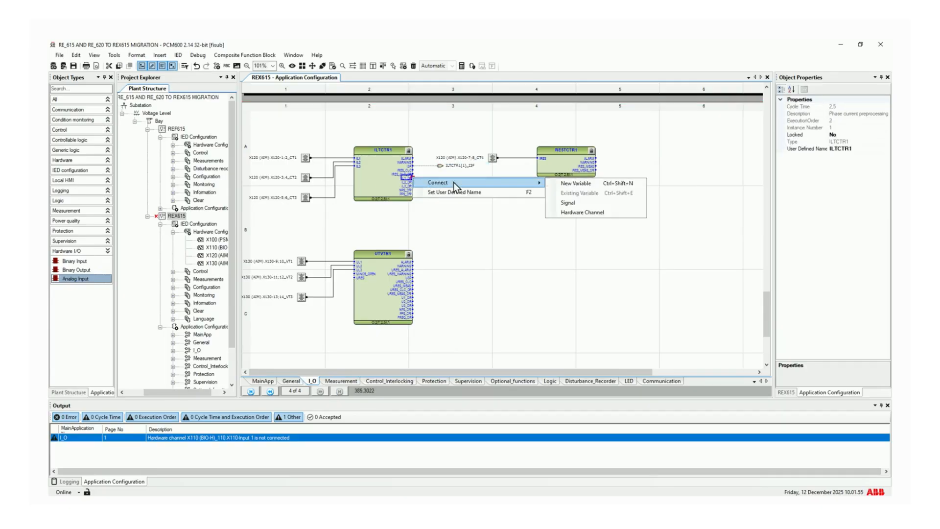
left_click(563, 188)
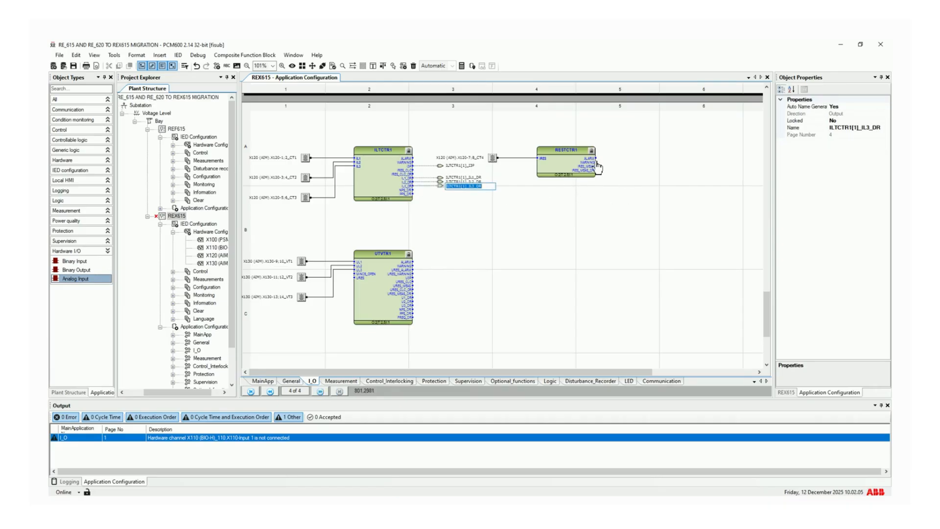
Connect the IRES_MEAS output of RESTCTR1 to a new variable with its default name
right_click(596, 166)
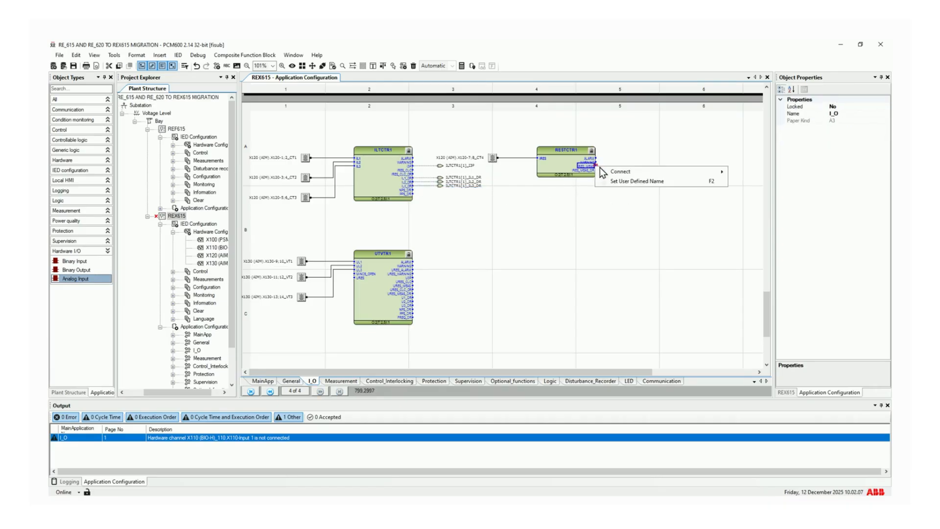
mouse_move(602, 168)
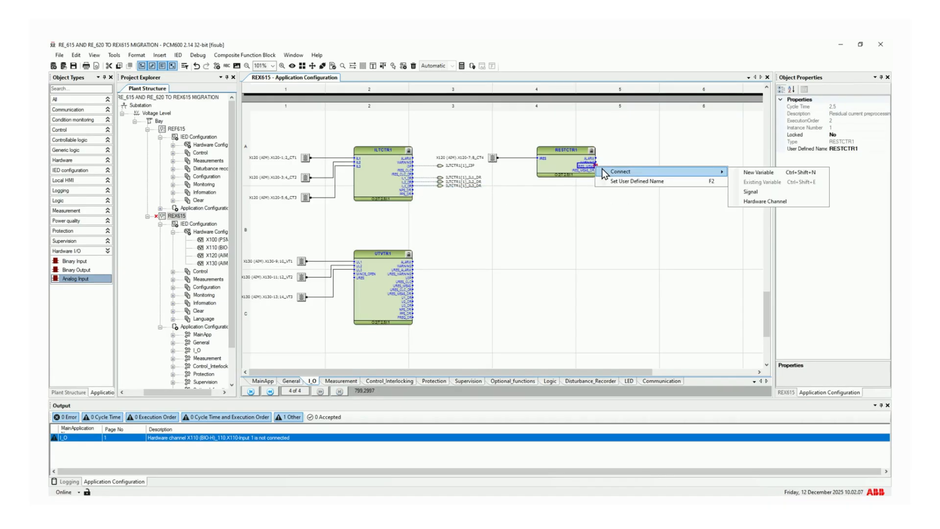
left_click(740, 172)
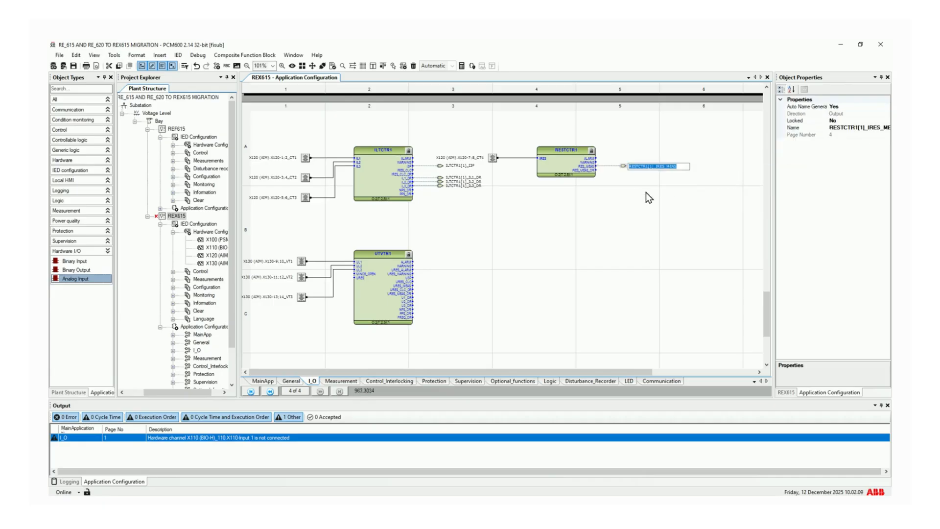
Connect the U3P and URES_MEAS outputs of UTVTR1 to new variables with their default names
right_click(414, 278)
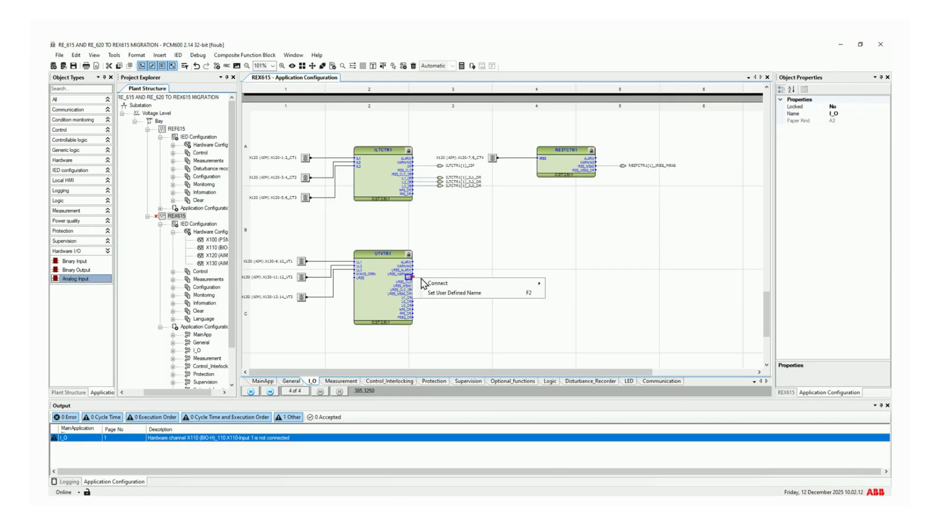
mouse_move(425, 281)
left_click(565, 284)
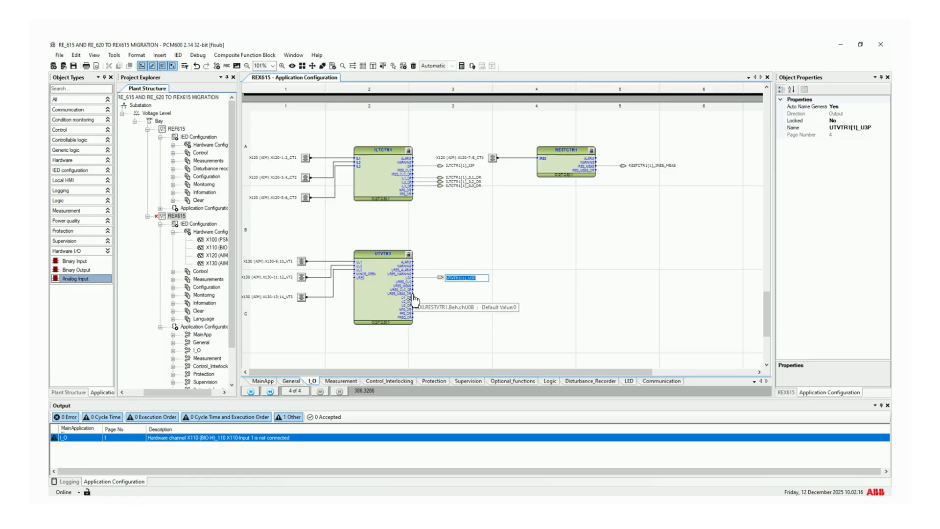
right_click(413, 287)
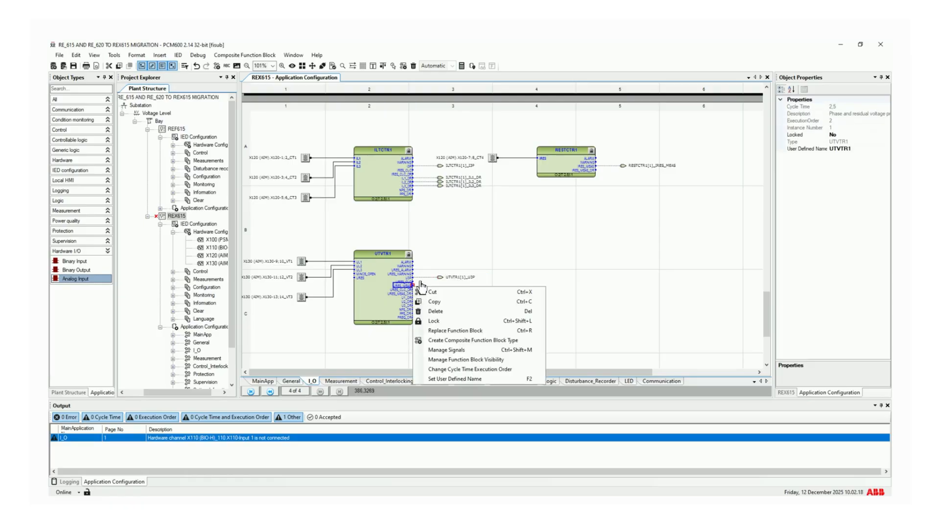
left_click(419, 282)
right_click(414, 286)
mouse_move(471, 289)
left_click(562, 298)
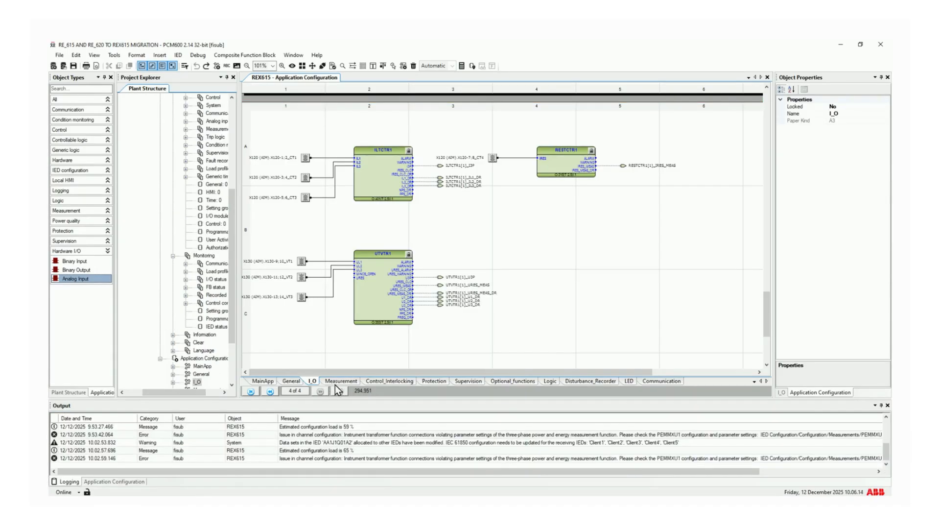
On the Measurement page, move the sequence and residual current measurement blocks further down the sheet
left_click(348, 382)
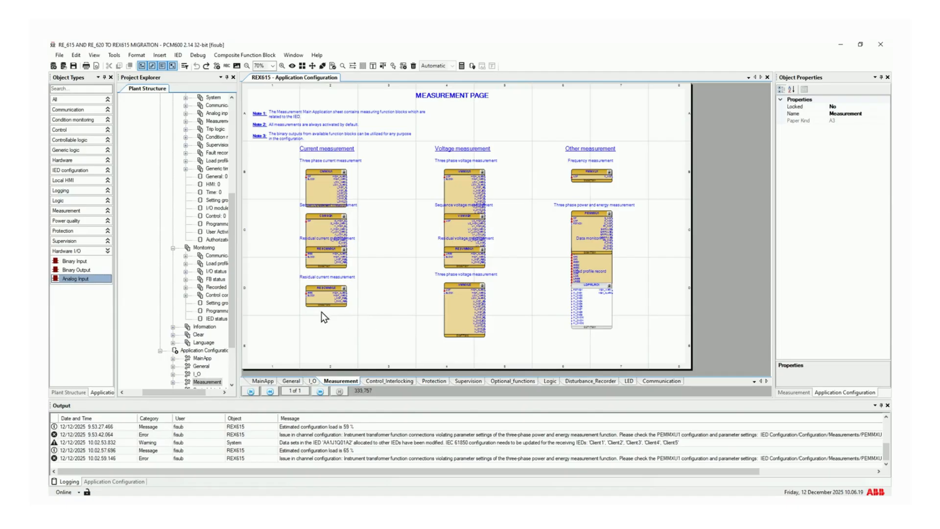
left_click_drag(387, 317, 271, 187)
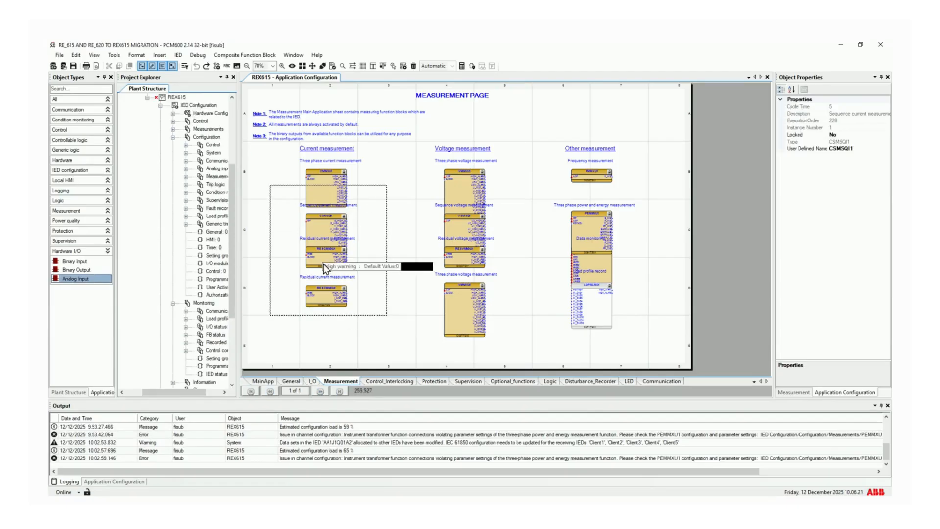
left_click_drag(326, 309, 330, 343)
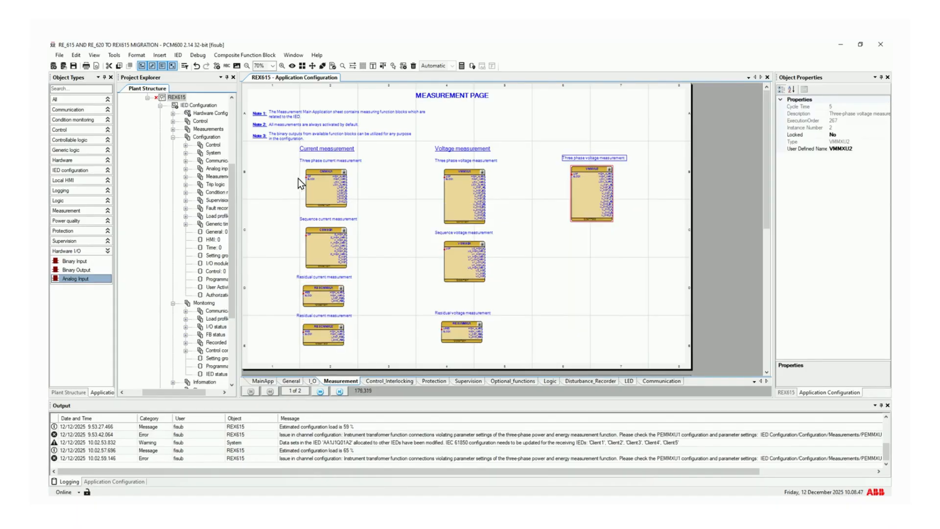
Connect the I3P input of the three-phase current measurement block CMMXU1 to the existing variable ILTCTR1[1]_I3P
right_click(307, 180)
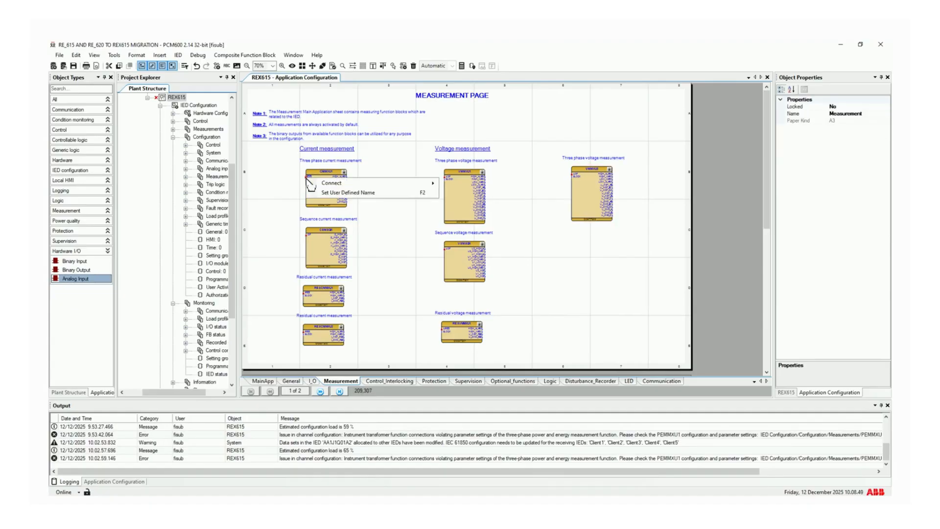
mouse_move(316, 184)
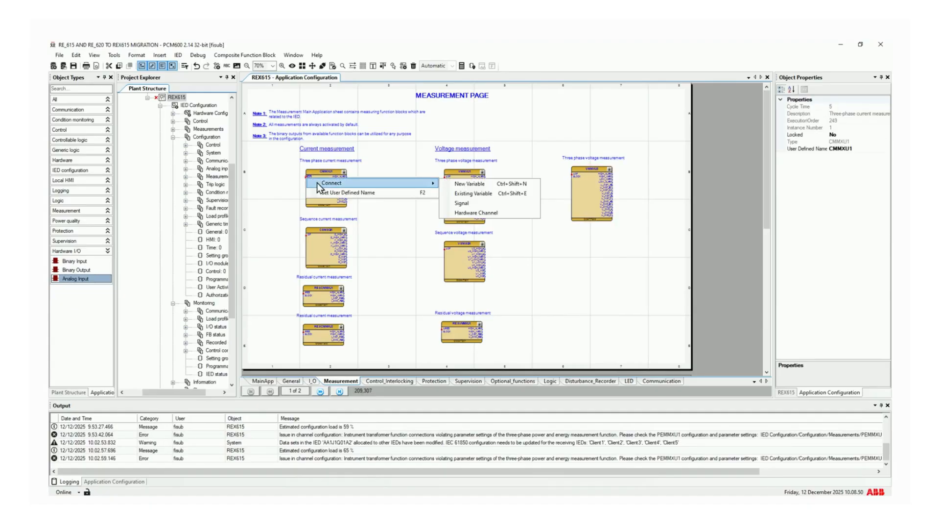
left_click(448, 198)
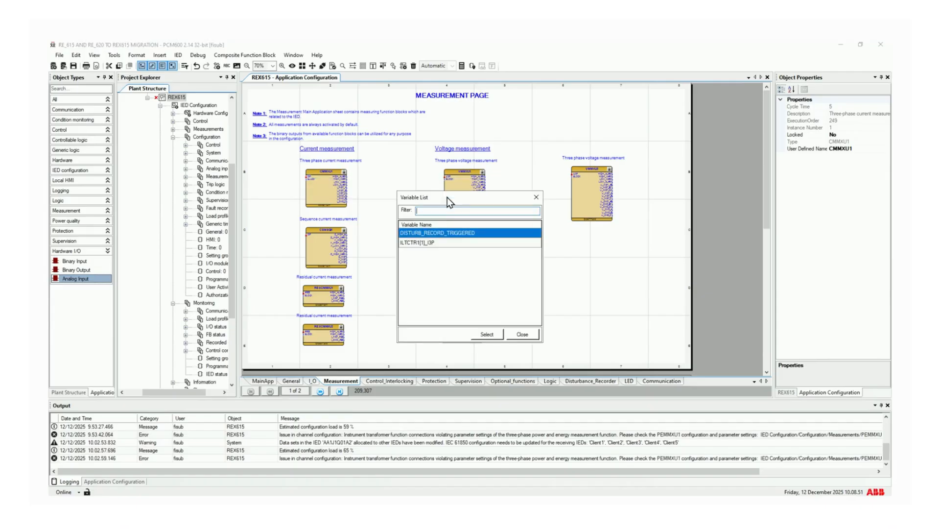
left_click(439, 245)
left_click(488, 336)
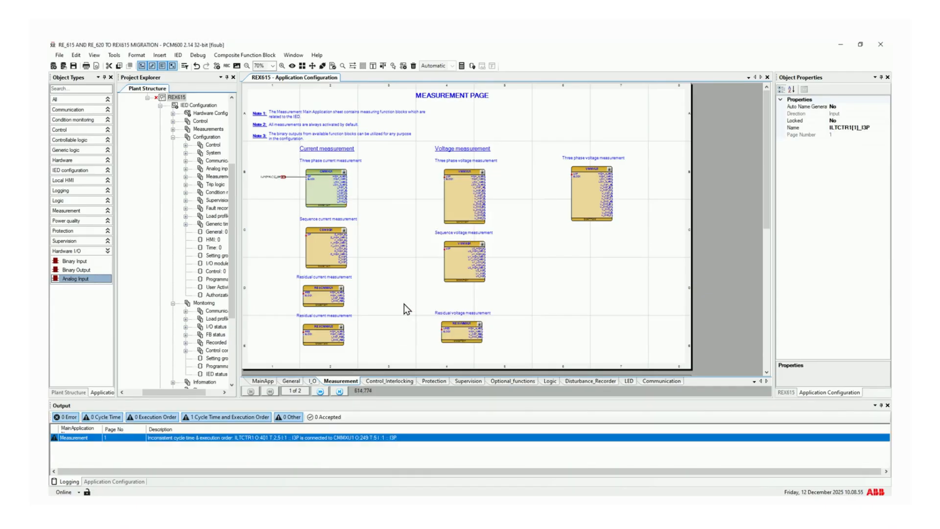
Connect the I3P input of the sequence current measurement block CSMSQI1 to the existing variable ILTCTR1[1]_I3P
right_click(307, 240)
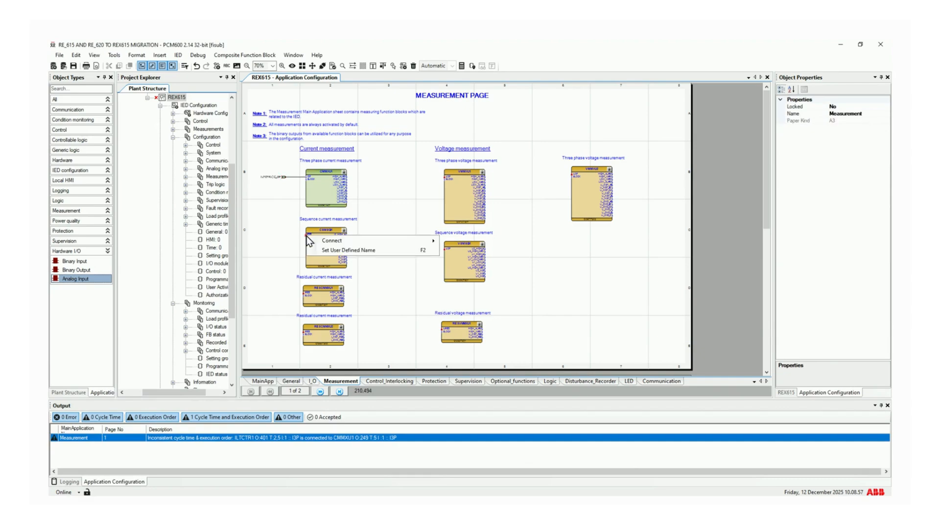
mouse_move(350, 240)
left_click(465, 251)
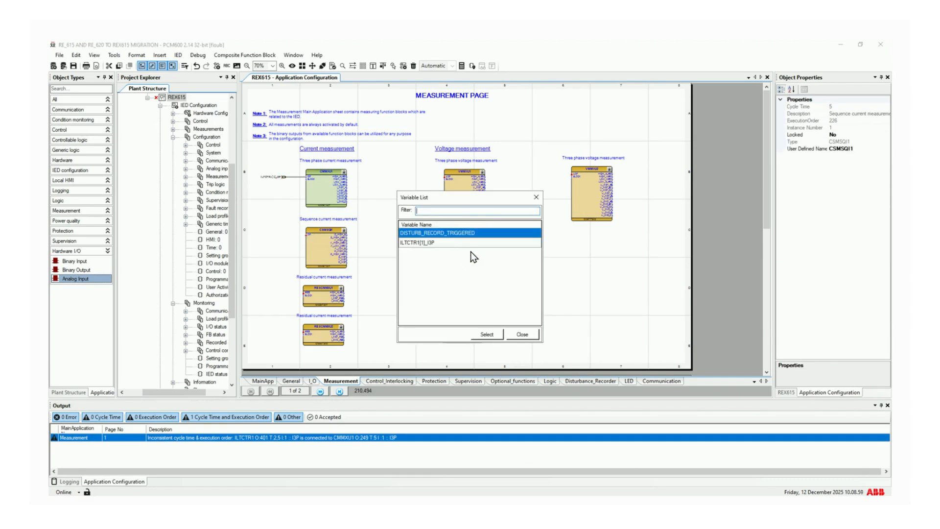
left_click(424, 244)
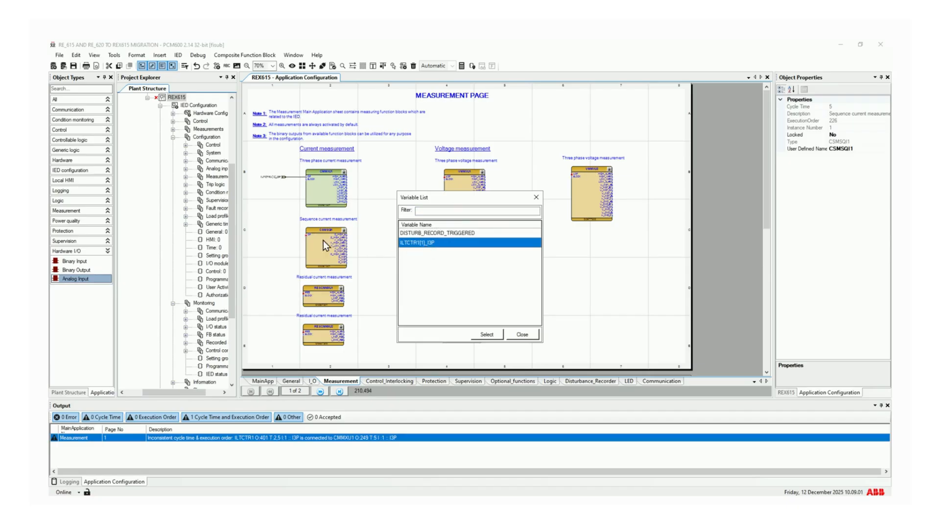
left_click(492, 334)
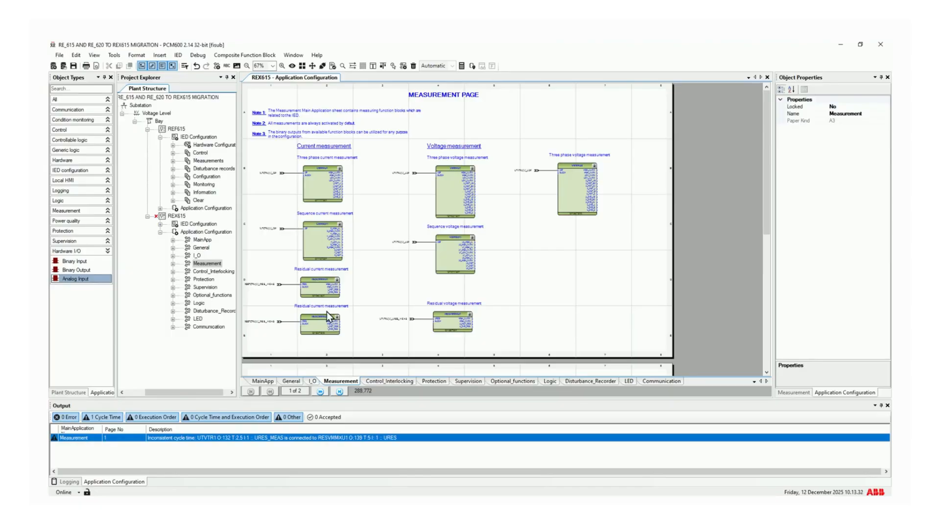
Move the "Load profile record" text label from on top of the FLTRFRC1 block to just below it
scroll(328, 312, "down", 3)
scroll(338, 317, "down", 6)
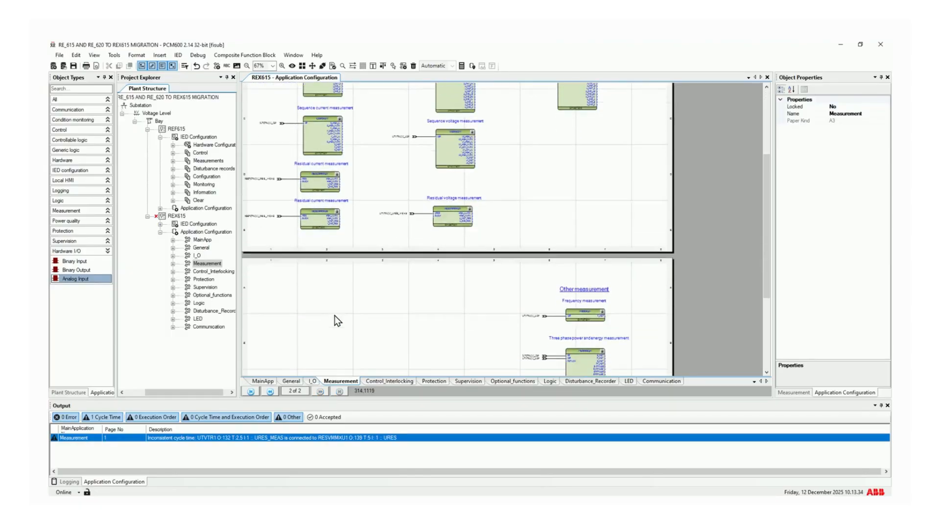
scroll(362, 319, "down", 3)
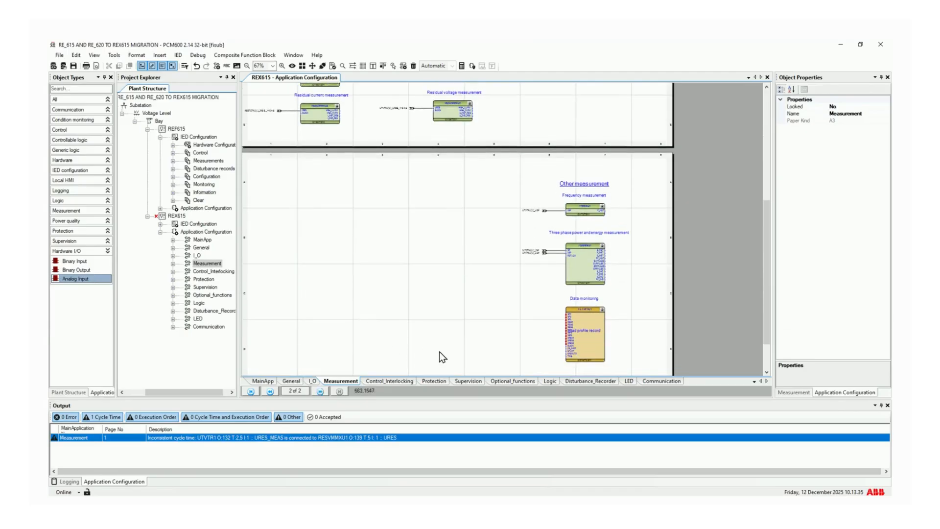
scroll(609, 345, "up", 1)
scroll(609, 346, "up", 4)
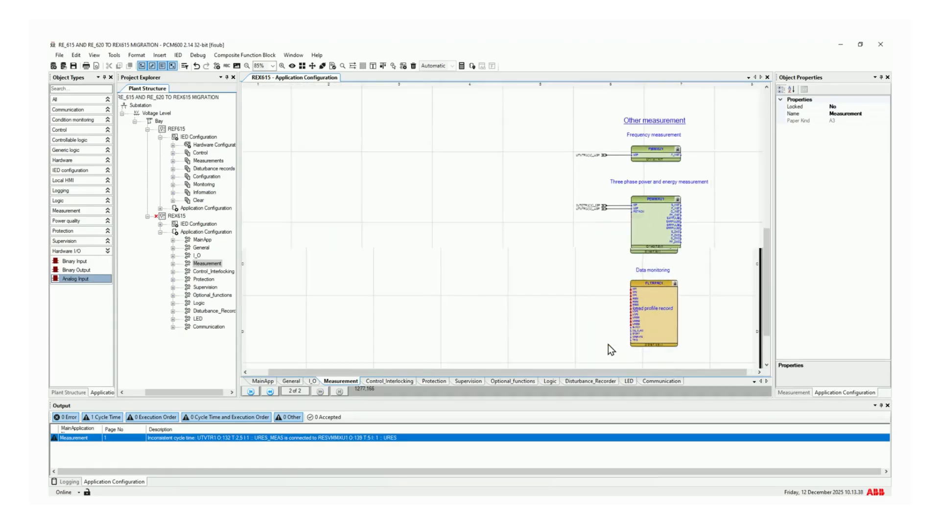
scroll(608, 345, "up", 1)
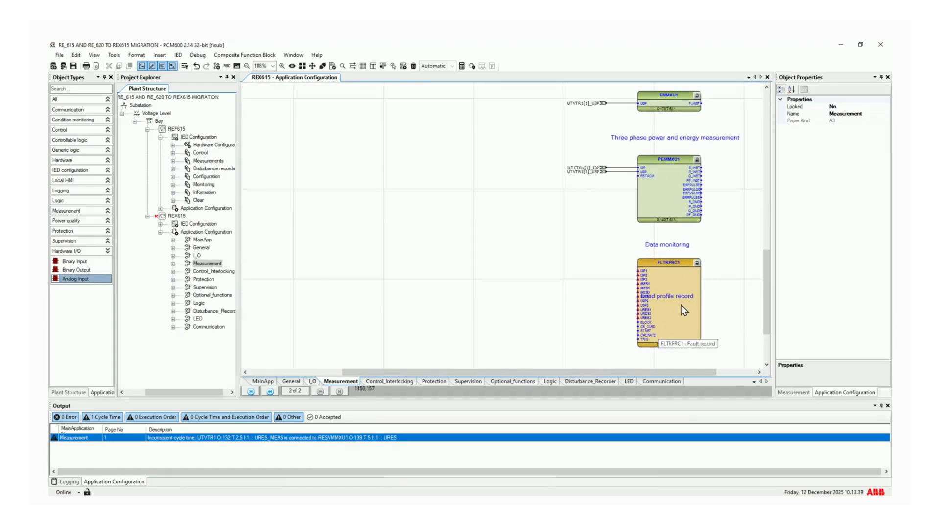
left_click_drag(680, 297, 691, 363)
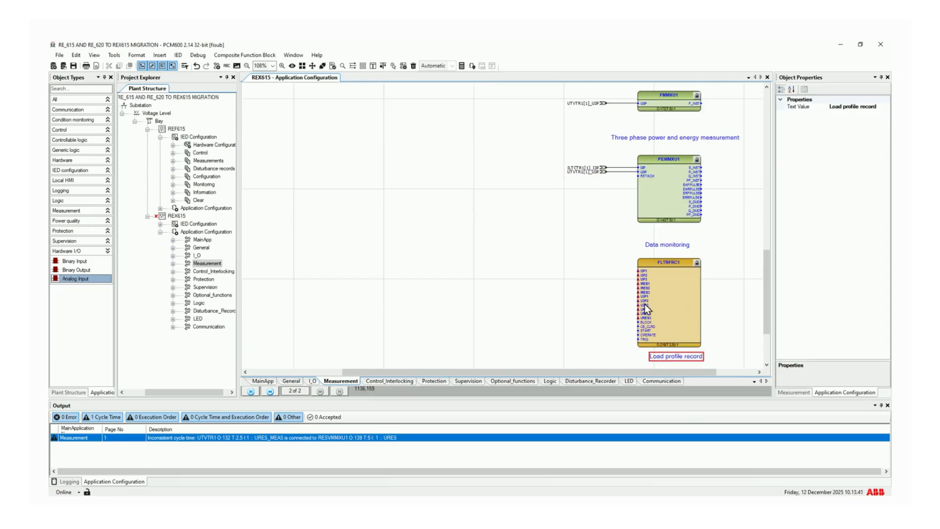
Connect the I3P1 input of the fault record block FLTRFRC1 to the existing variable ILTCTR1[1]_I3P
scroll(627, 282, "up", 3)
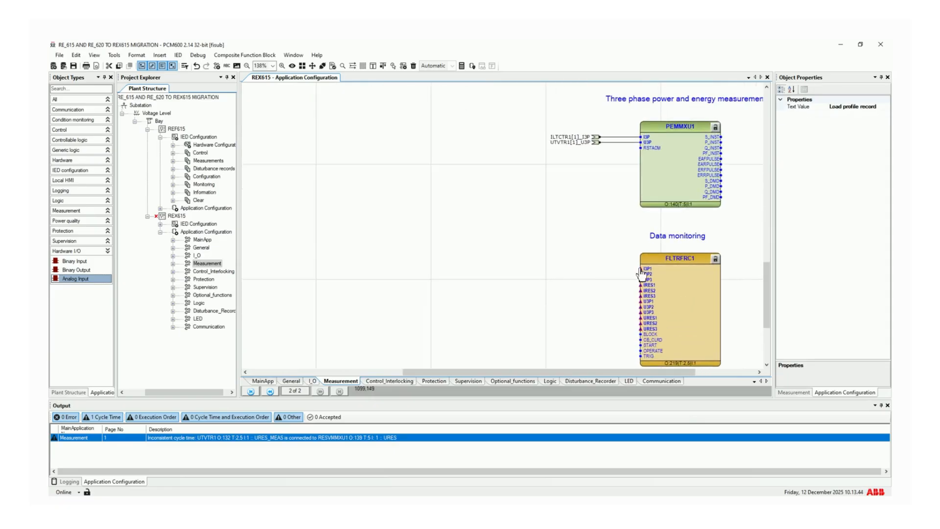
right_click(643, 272)
mouse_move(647, 273)
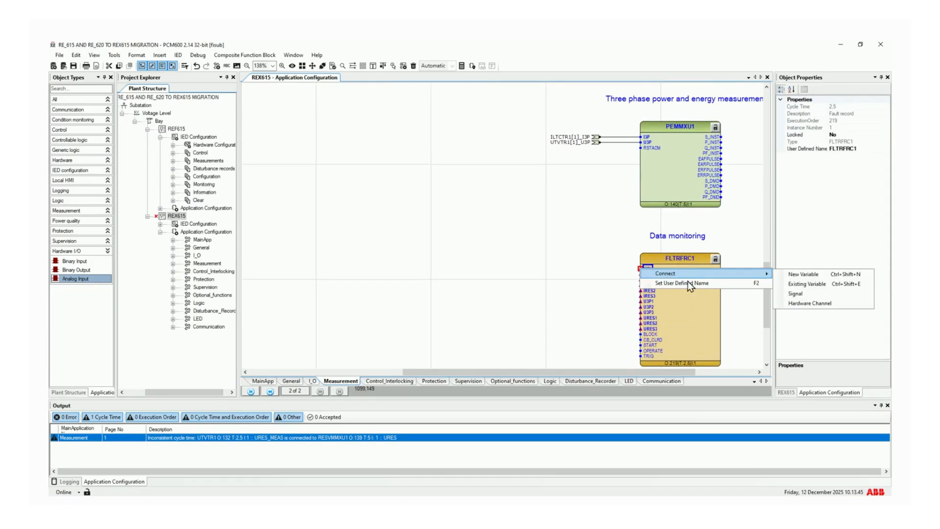
left_click(789, 283)
left_click(462, 243)
left_click(487, 334)
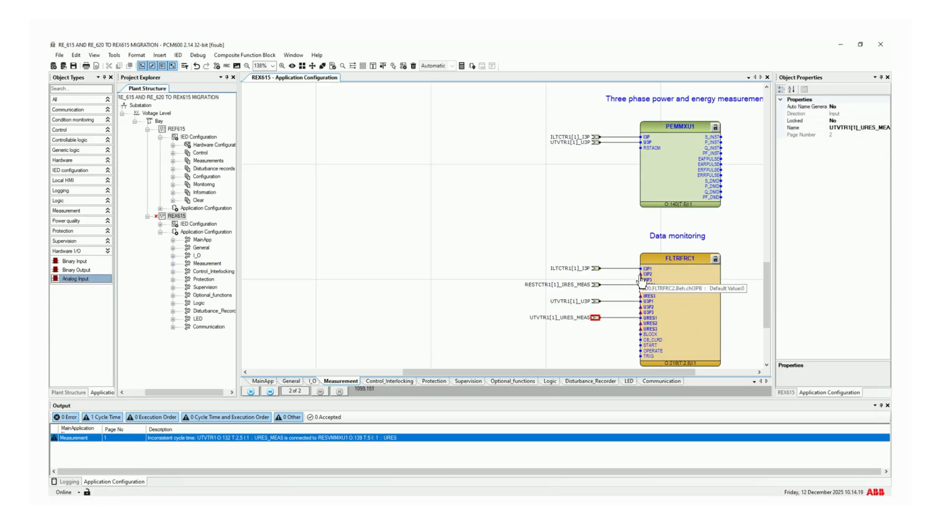
On the General page, connect the GRPOFF output of the Protection block to a new variable with its default name
left_click(291, 381)
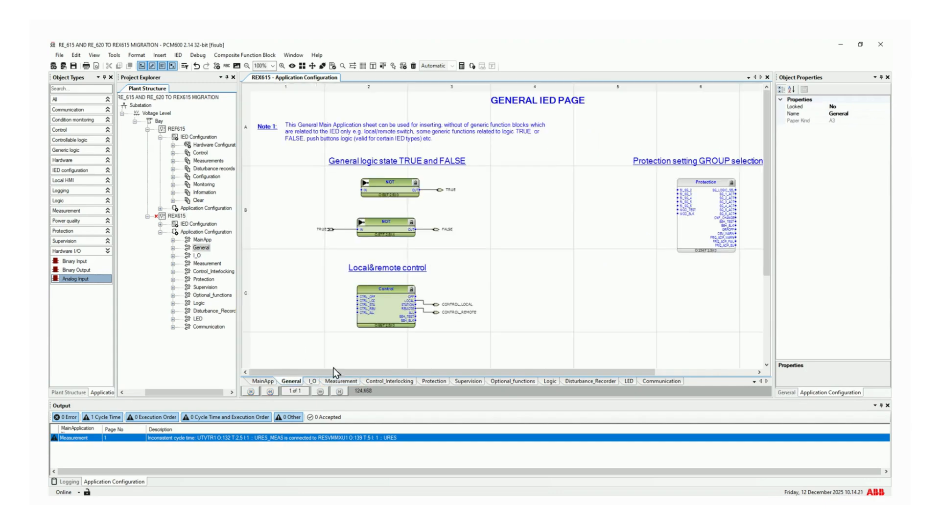
left_click(738, 235)
right_click(738, 231)
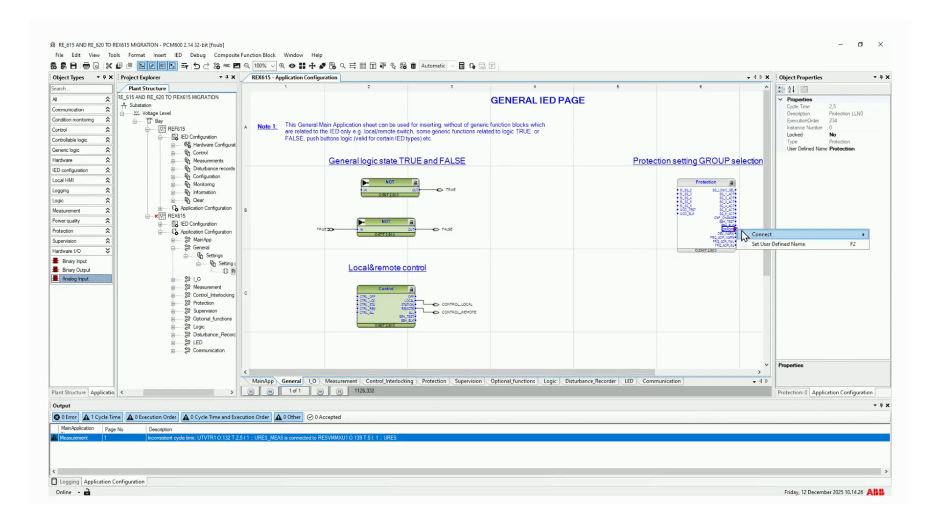
mouse_move(744, 234)
left_click(712, 235)
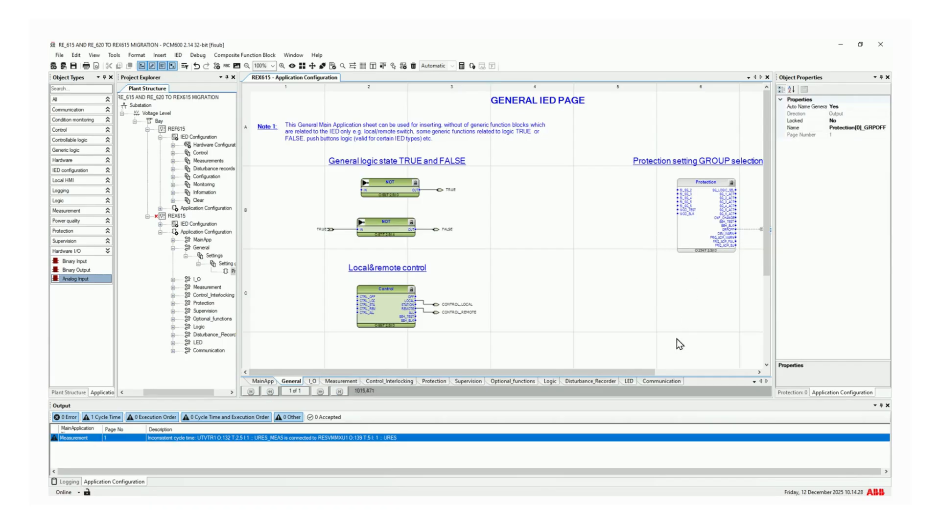
left_click_drag(608, 370, 677, 370)
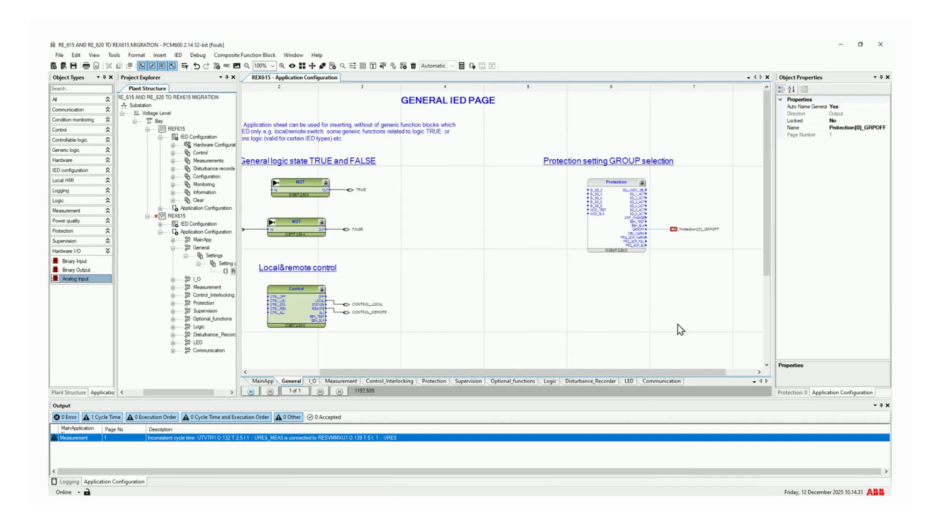
left_click(686, 248)
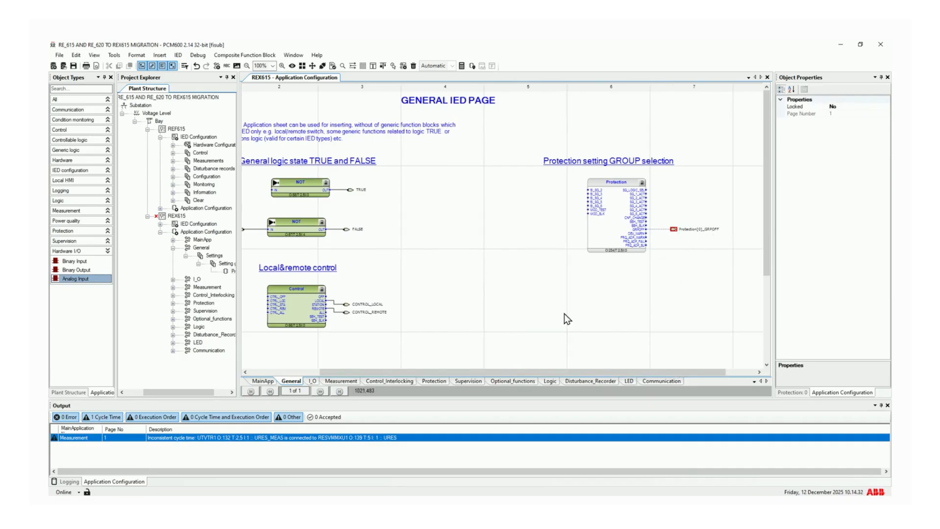
On the Measurement page, connect the I3P2 and I3P3 inputs of the fault record block FLTRFRC1 to the existing variable Protection[0]_GRPOFF
left_click(337, 381)
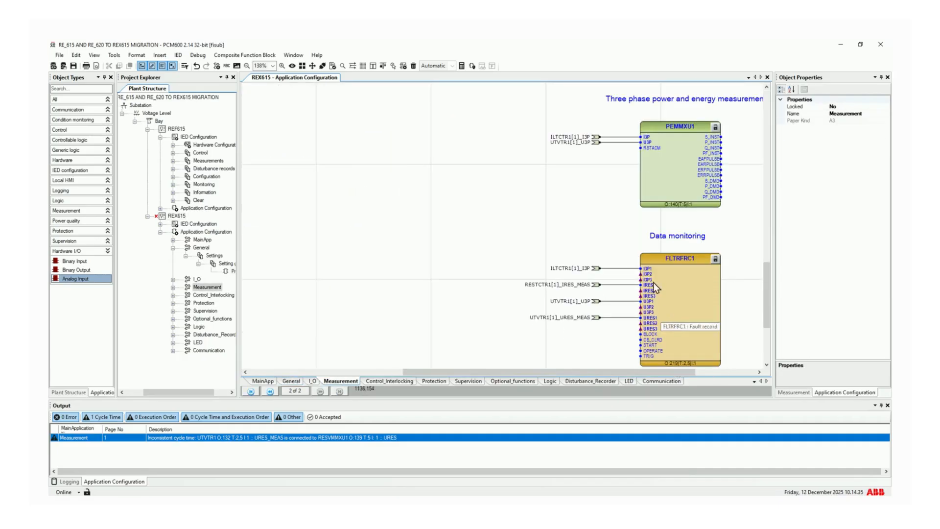
right_click(642, 276)
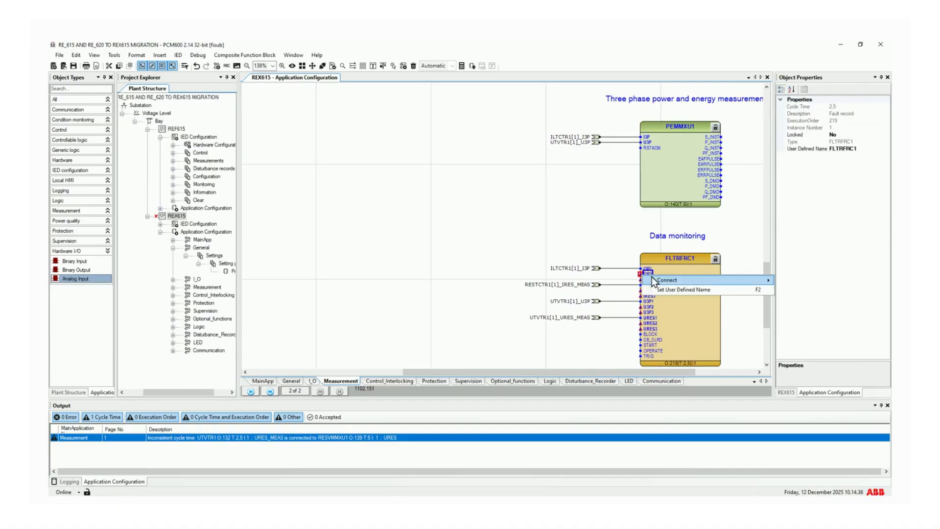
mouse_move(656, 279)
left_click(599, 290)
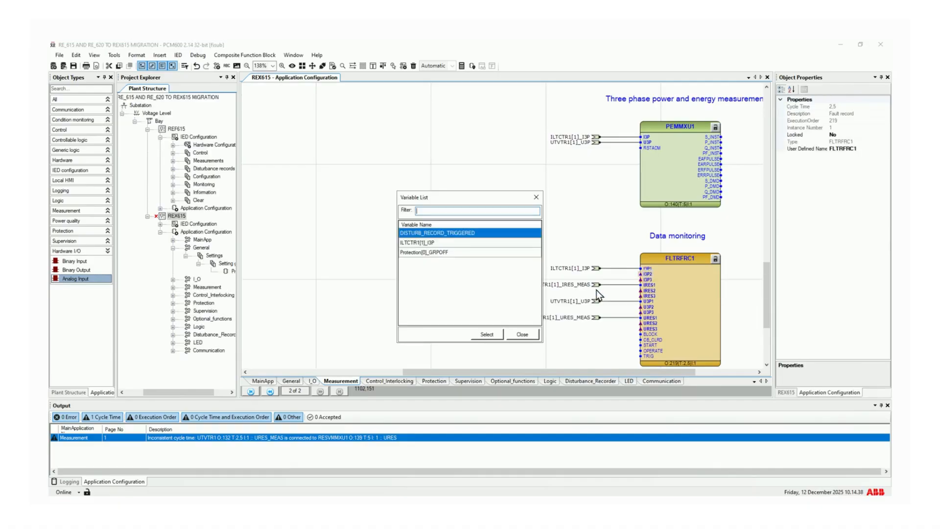
left_click(435, 254)
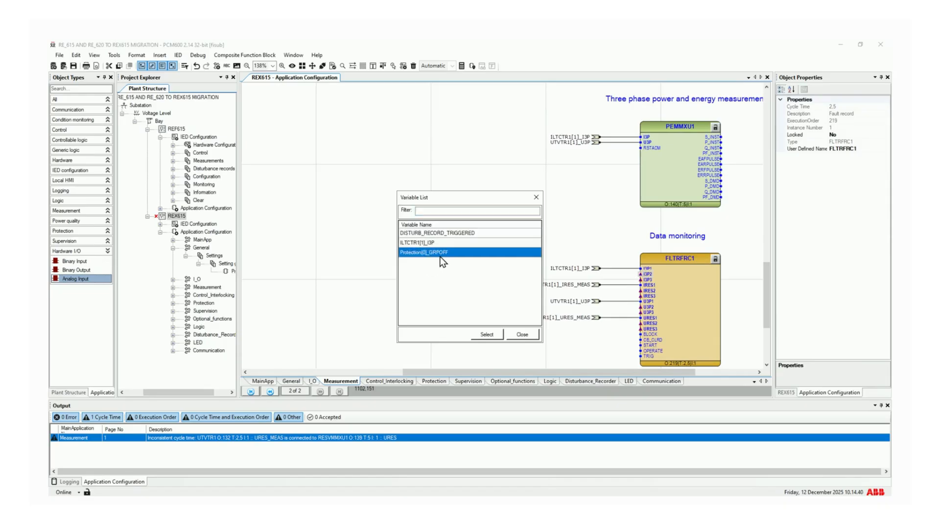
left_click(488, 335)
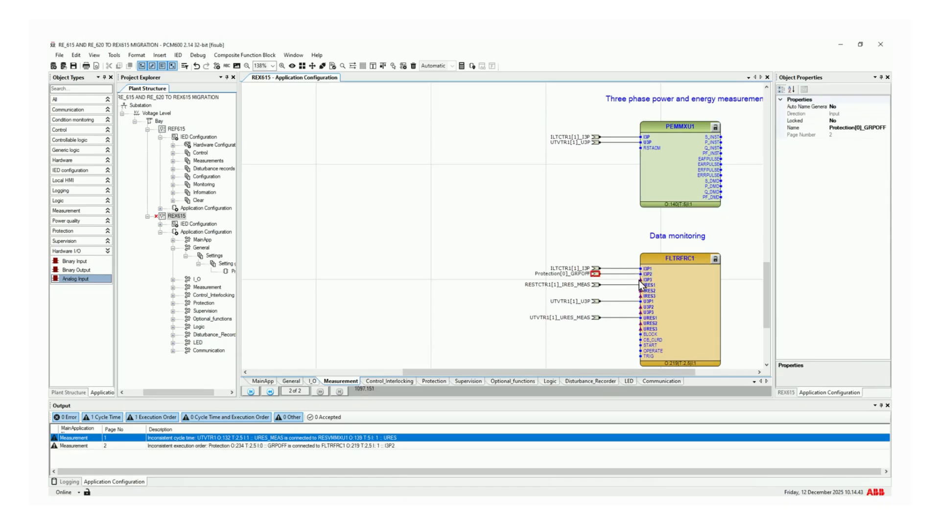
left_click_drag(640, 279, 600, 275)
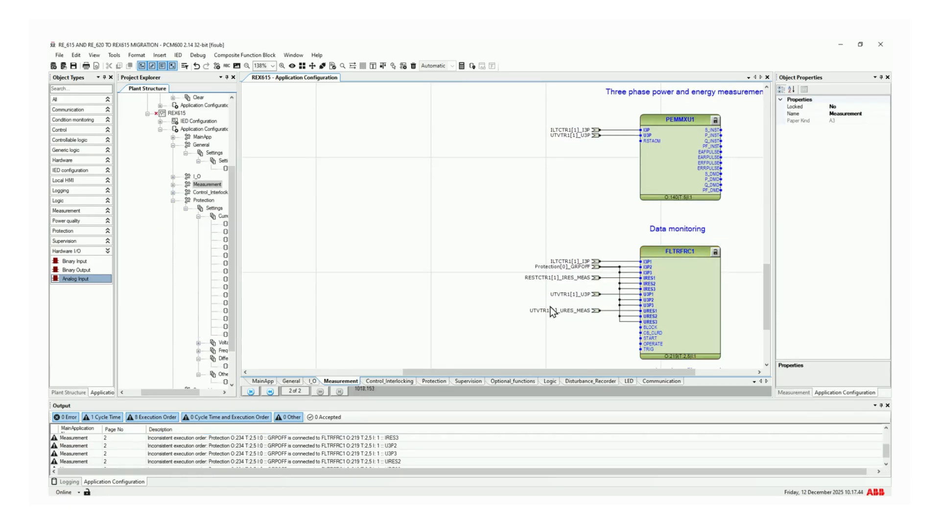
On the Protection page, connect the I3P input of the overcurrent block PHIPTOC1 to the existing variable ILTCTR1[1]_I3P
left_click(433, 381)
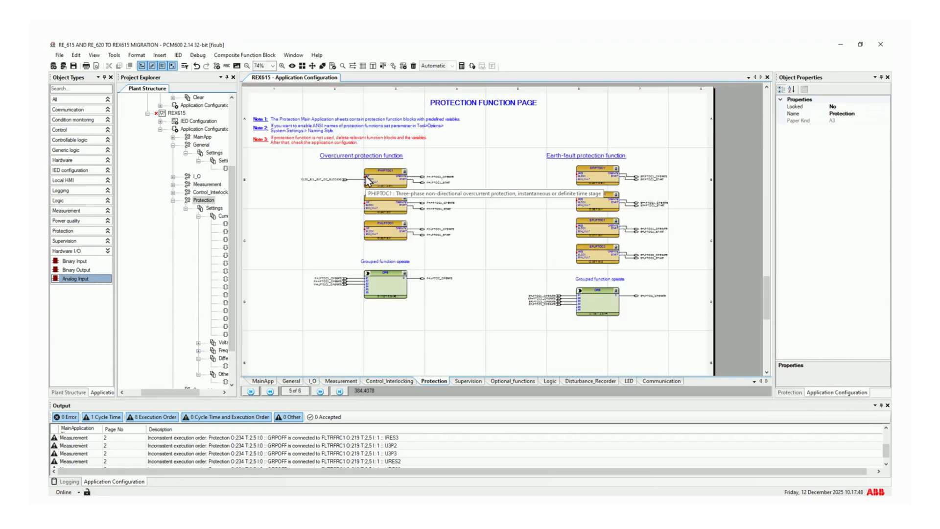
scroll(369, 177, "up", 2)
right_click(377, 177)
mouse_move(398, 184)
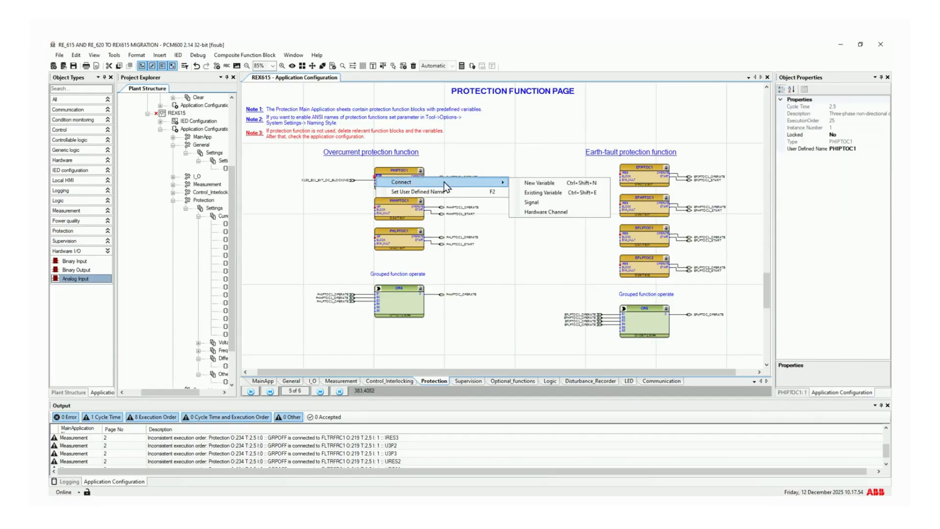
left_click(539, 191)
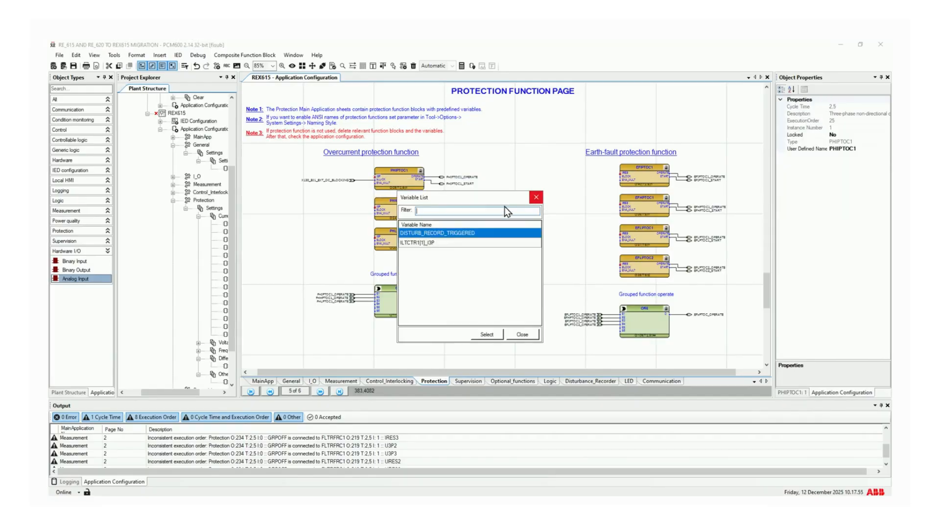
left_click(427, 242)
left_click(495, 334)
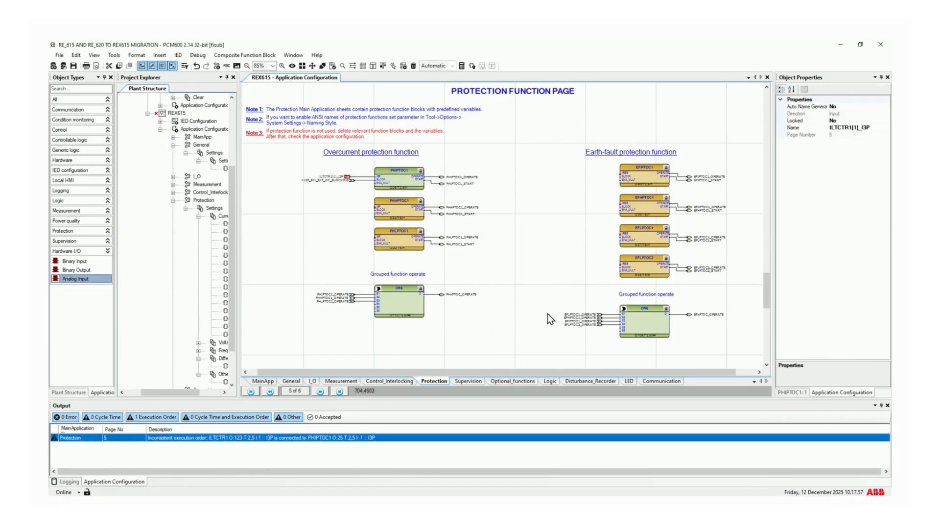
Connect the IRES input of the earth-fault block EFIPTOC1 to the existing variable RESTCTR1[1]_IRES_MEAS
right_click(621, 178)
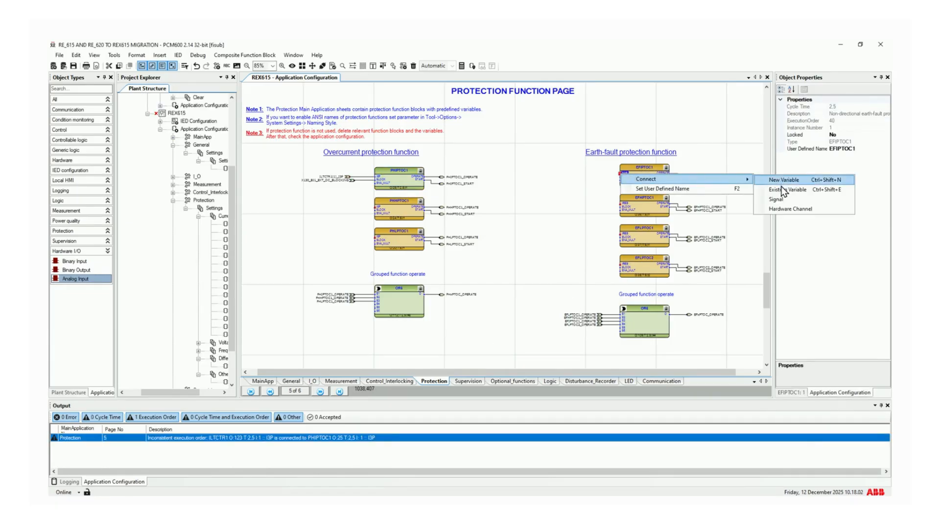
left_click(808, 180)
left_click(442, 242)
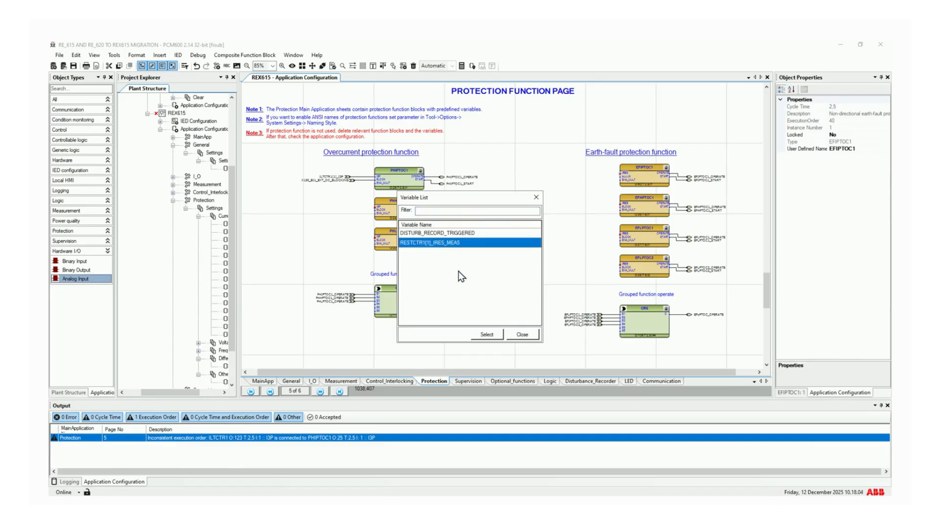
left_click(483, 335)
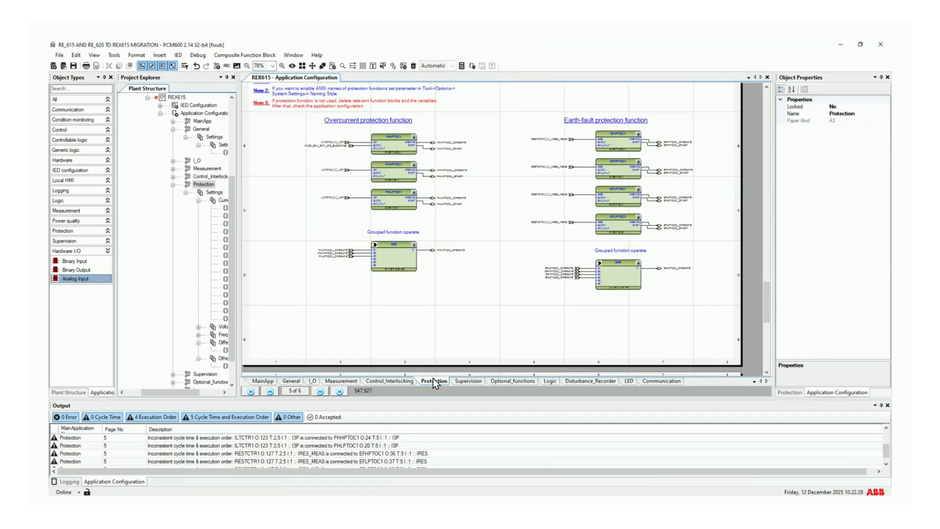
On the Disturbance_Recorder page, insert a B1RBDR function block beside the upper input variables, with its default name and cycle time 2.5
left_click(577, 383)
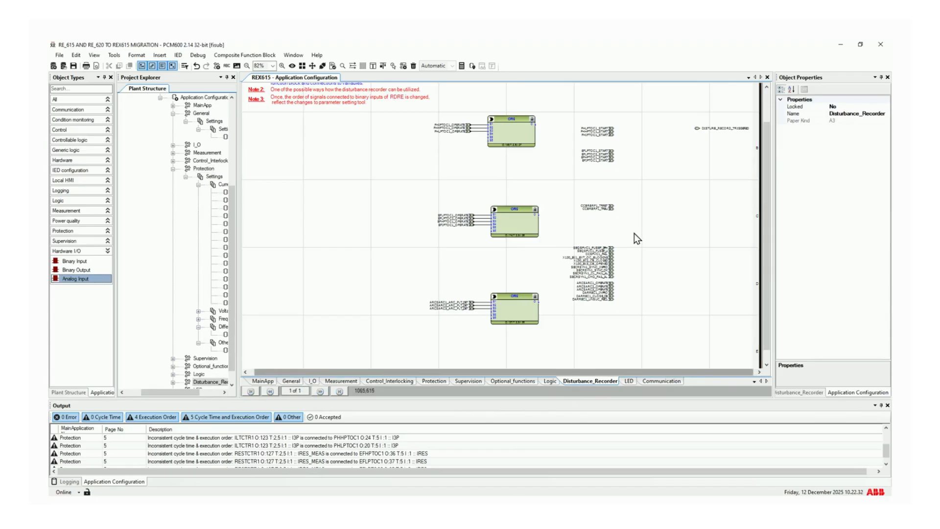
left_click(59, 88)
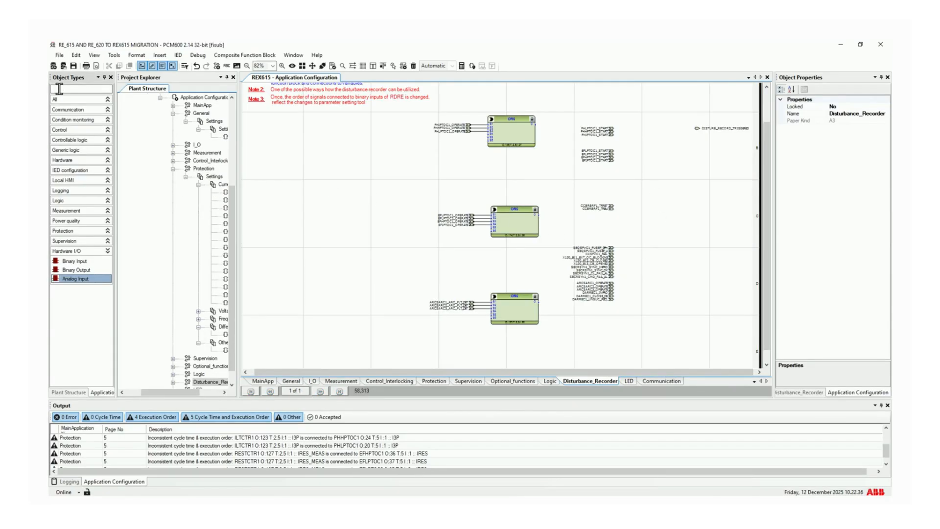
type("B1")
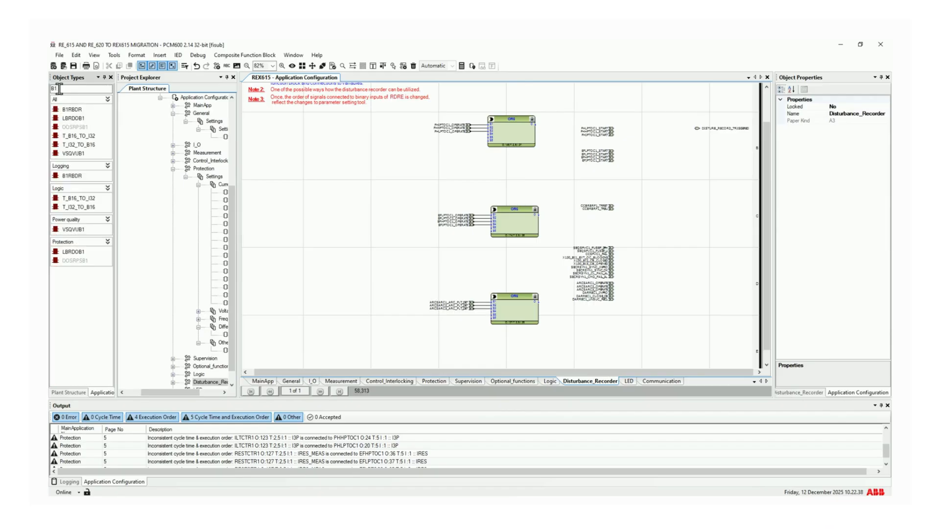
left_click_drag(86, 109, 638, 126)
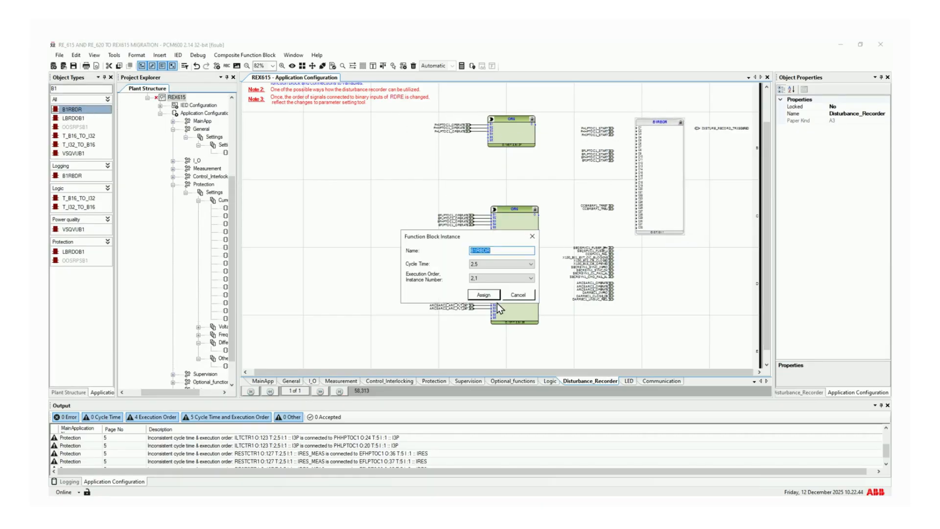
left_click(482, 295)
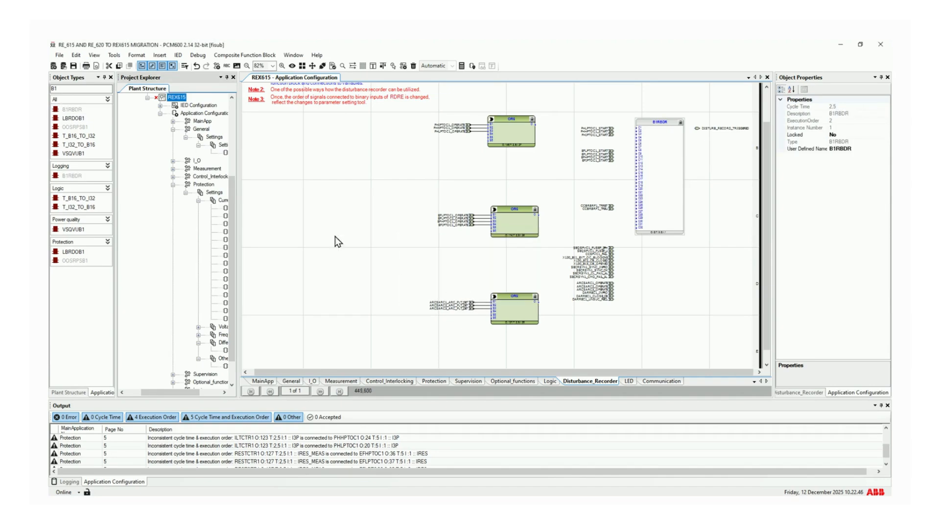
Insert a B2RBDR function block directly below B1RBDR, with its default name and cycle time 2.5
left_click(69, 87)
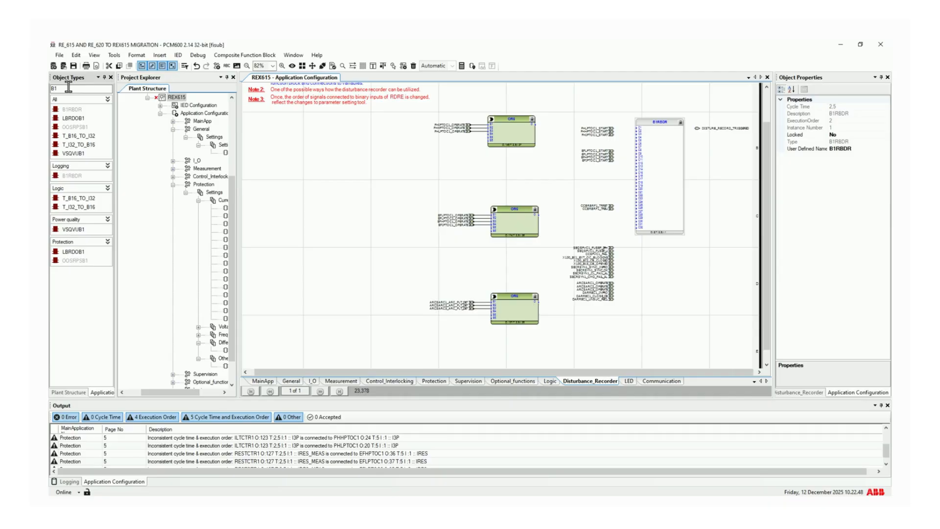
key("BackSpace")
type("2")
left_click_drag(87, 111, 639, 248)
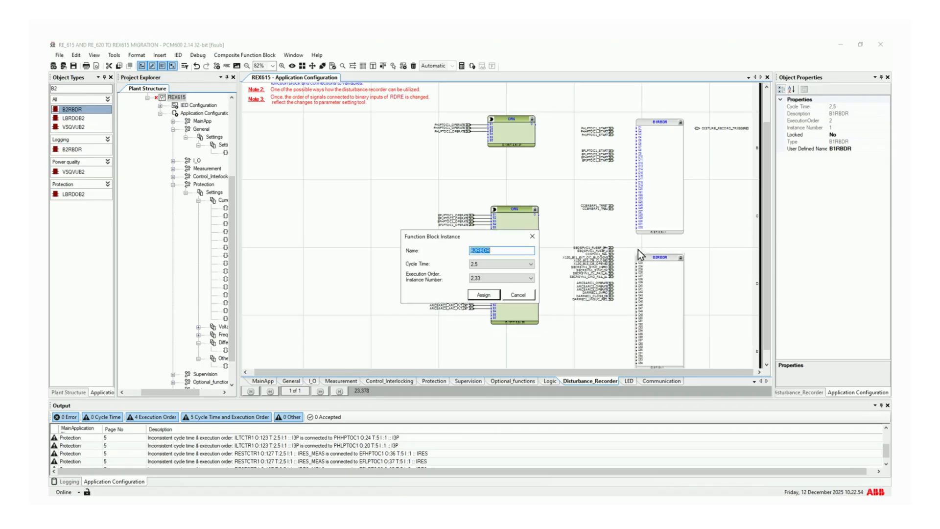
left_click(484, 297)
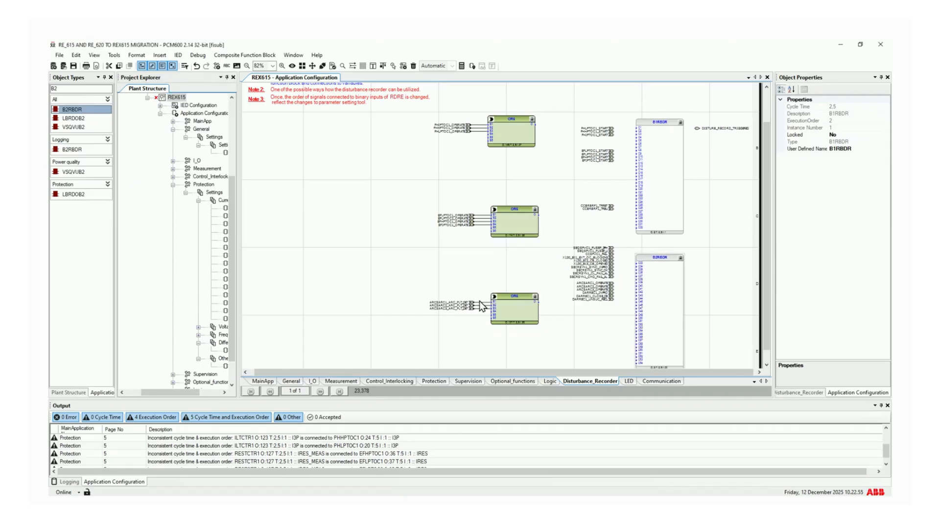
Insert a second page in the Disturbance_Recorder application
scroll(451, 336, "down", 1)
right_click(451, 343)
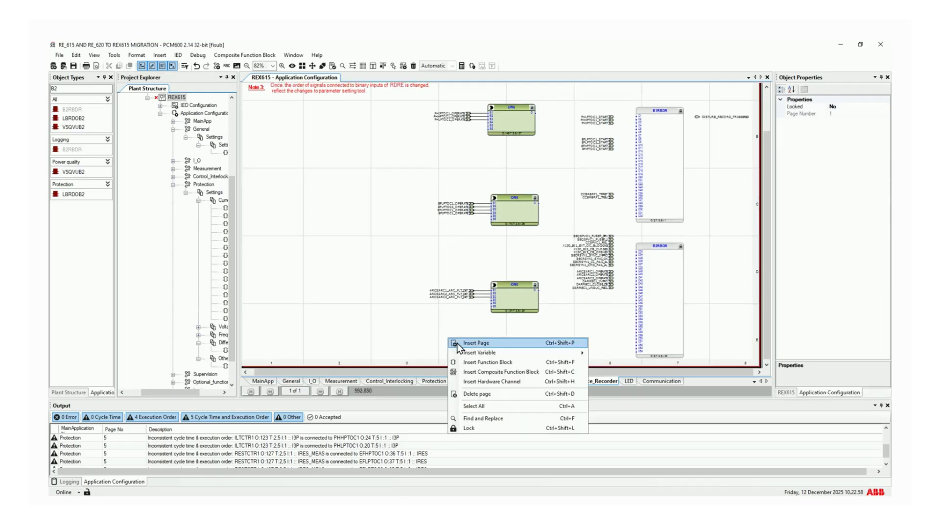
left_click(458, 344)
Insert an A1RADR function block on the new second Disturbance_Recorder page, with its default name and cycle time 2.5
scroll(462, 336, "down", 8)
scroll(493, 338, "down", 12)
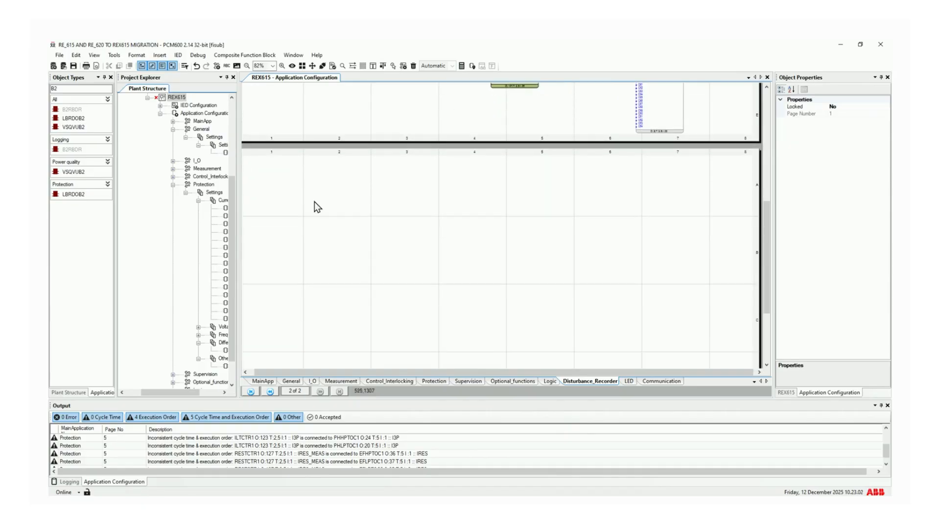
left_click(66, 88)
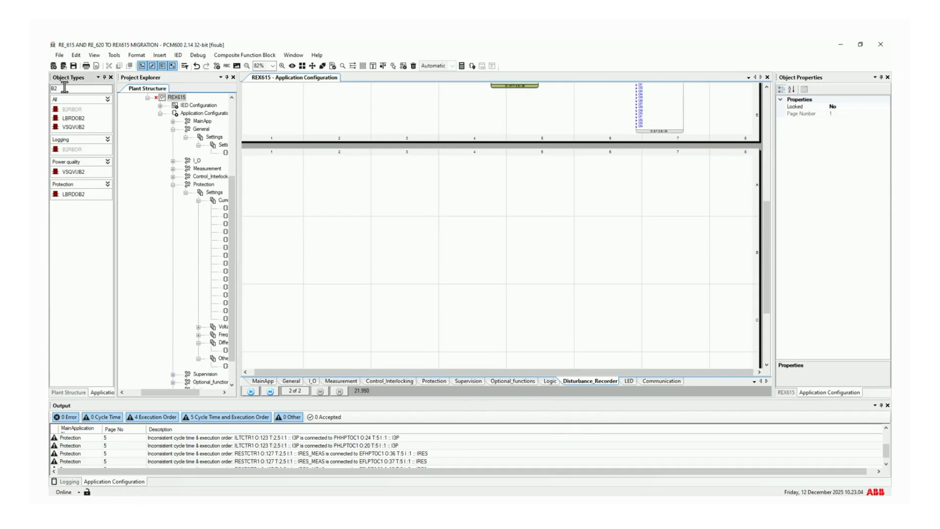
key("BackSpace")
key("BackSpace")
type("A1")
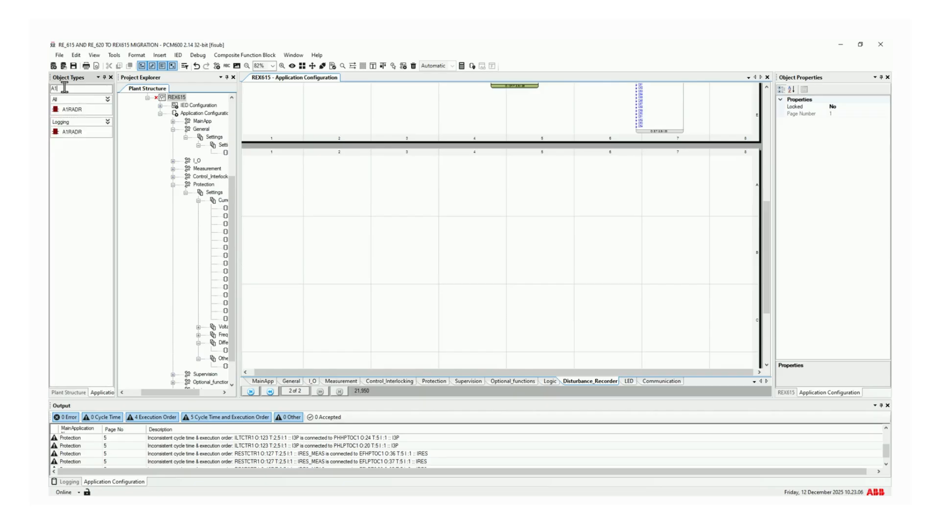
left_click_drag(66, 108, 645, 201)
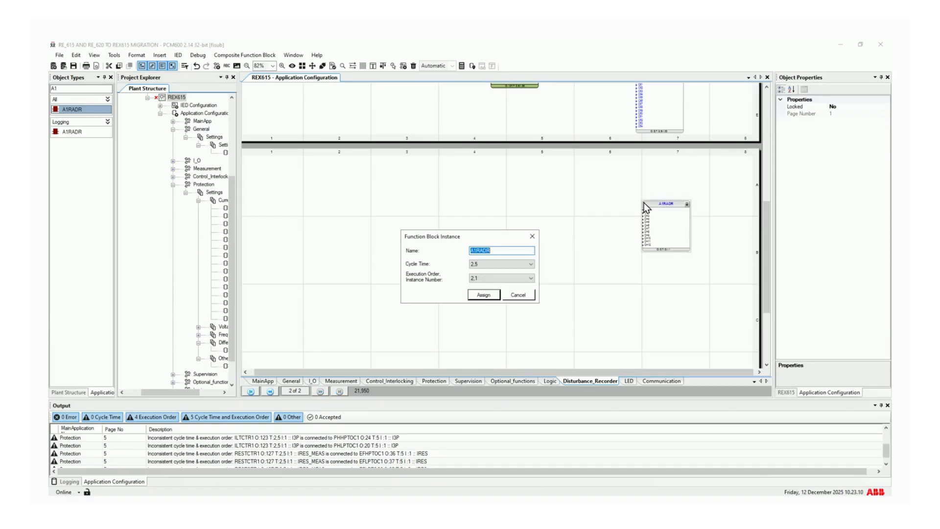
left_click(485, 295)
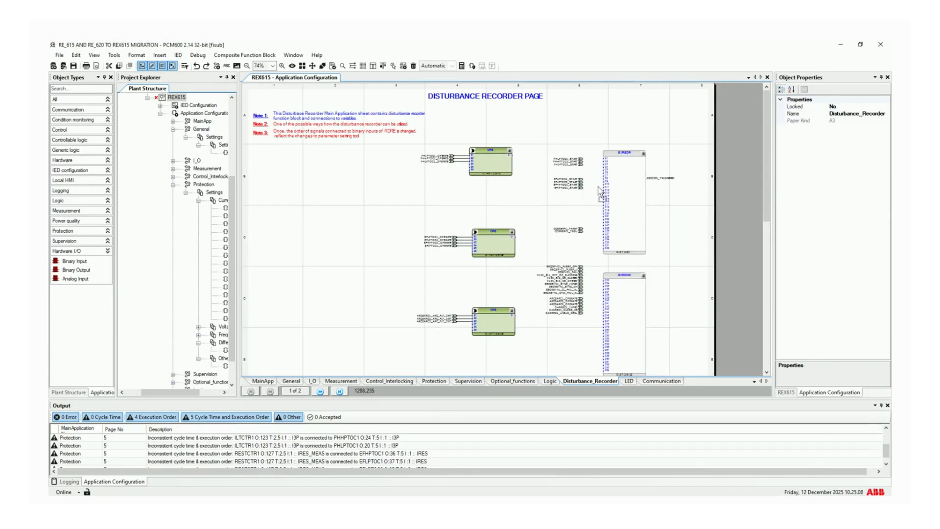
Move the DISTURB_RECORD_TRIGGERED variable into the free area beside the OR6 blocks and insert an RDRE1 function block with default instance settings next to it
left_click_drag(365, 213, 352, 222)
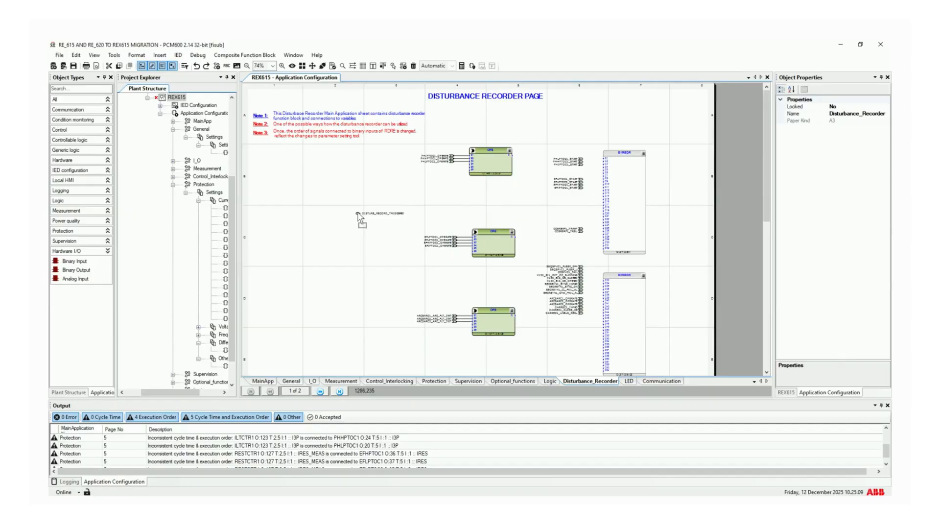
left_click(53, 87)
type("RD")
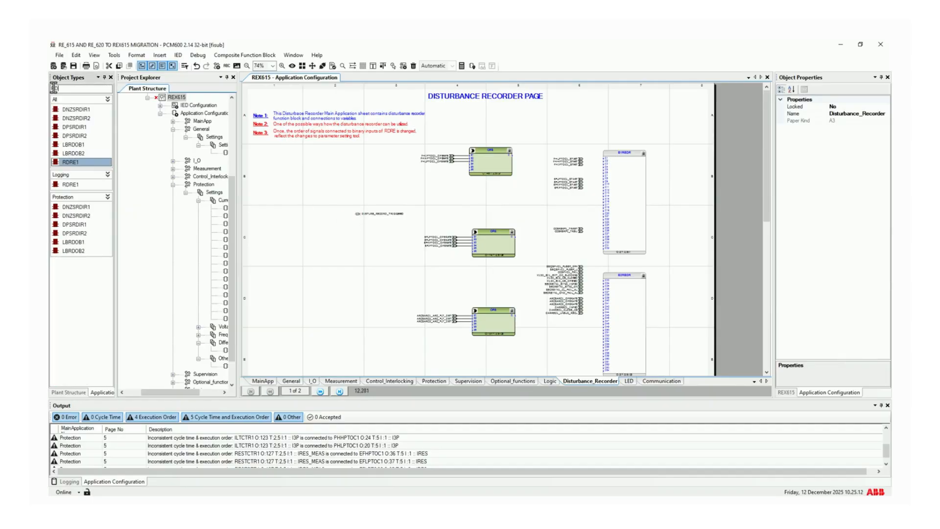
left_click(63, 162)
left_click_drag(63, 162, 290, 204)
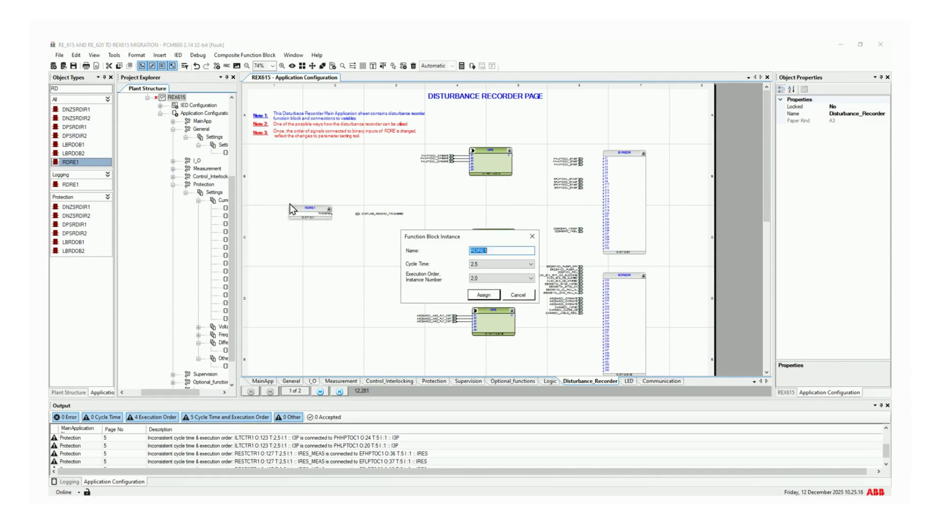
left_click(483, 294)
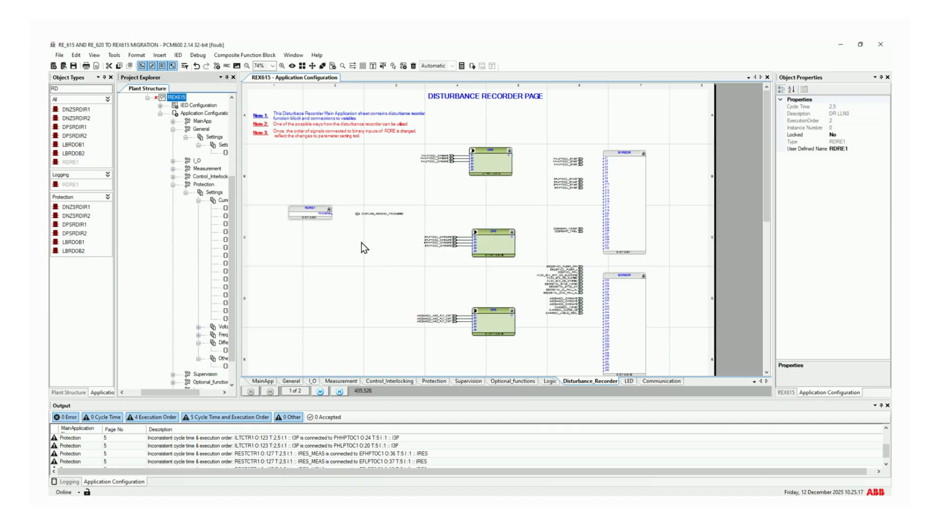
Connect the RDRE1 output to the DISTURB_RECORD_TRIGGERED variable, and the topmost START variable to the B1RBDR block
left_click_drag(331, 214, 357, 215)
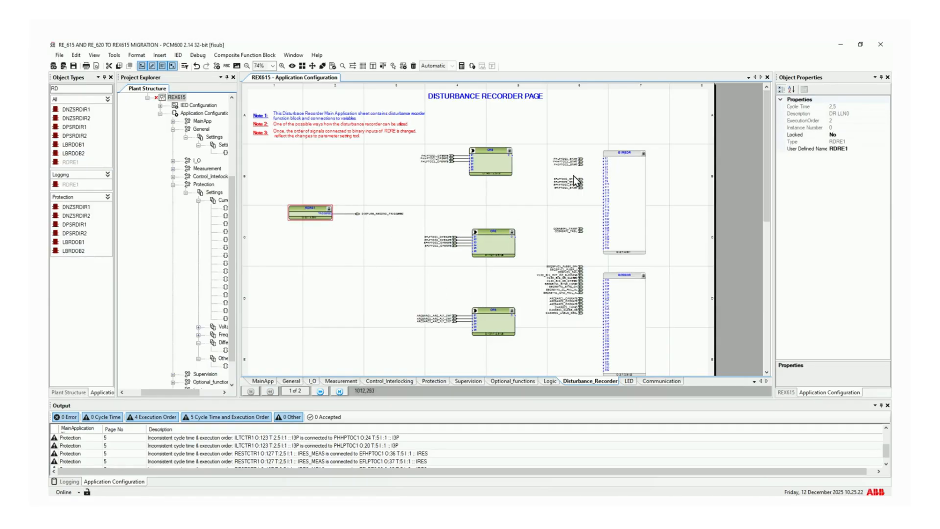
left_click_drag(581, 159, 603, 162)
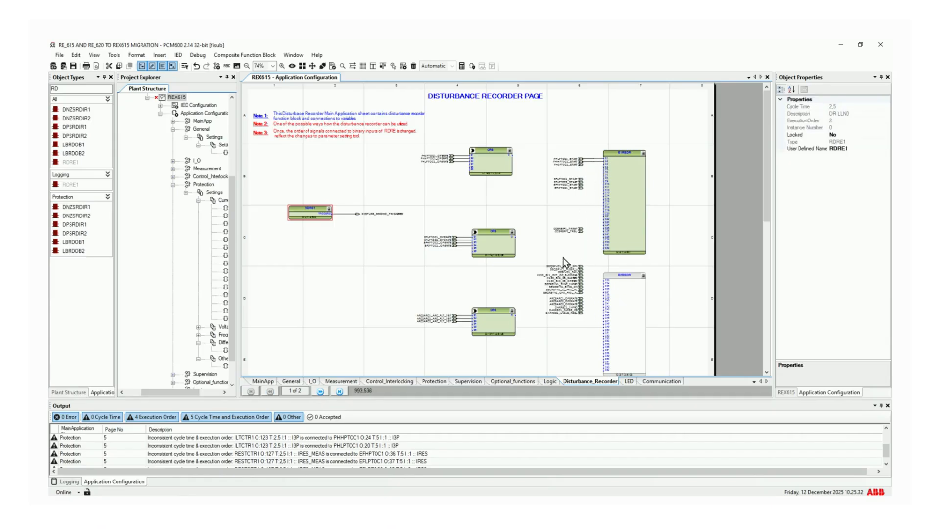
Move the lower group of input variables down beside B2RBDR and connect SEQSPVC1_FUSEF_3PH to its C34 input
left_click_drag(563, 257, 589, 309)
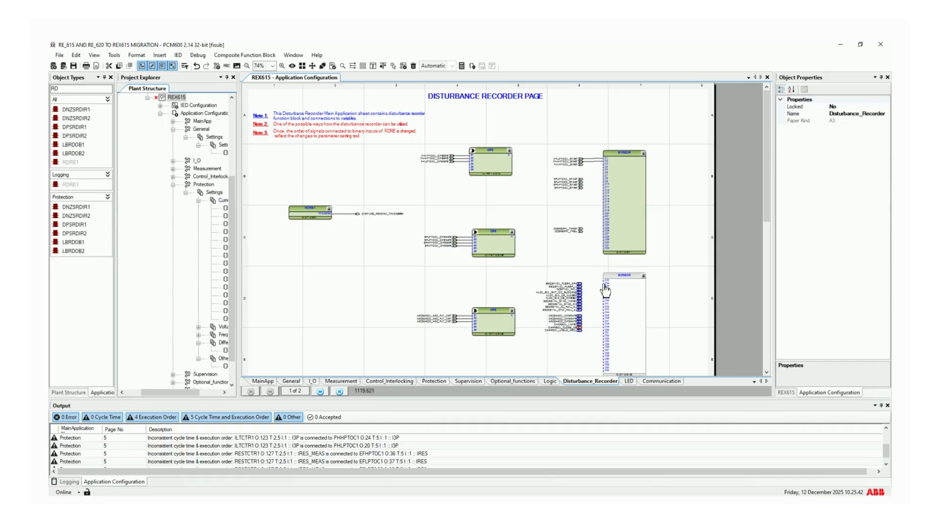
left_click_drag(604, 283, 583, 284)
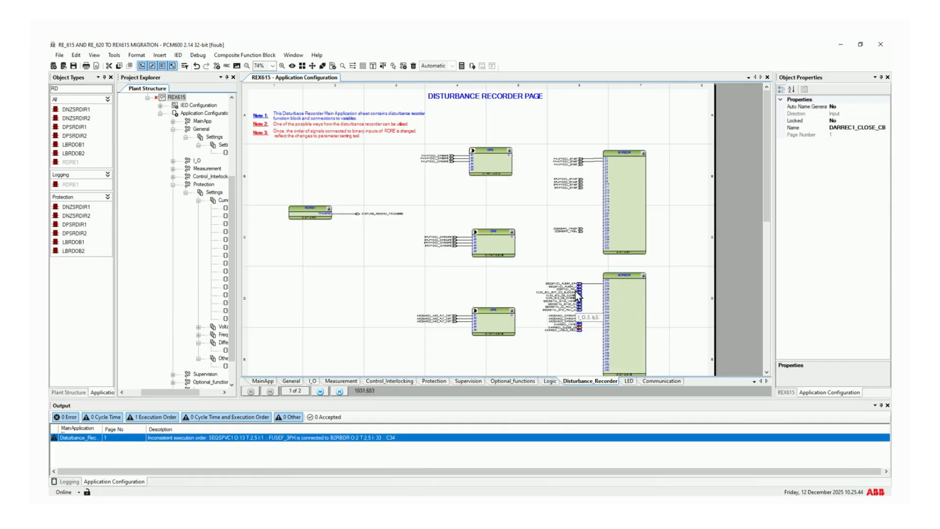
Connect the existing variable ILTCTR1[1]_IL1_DR to the CH1 input of A1RADR on the second Disturbance_Recorder page
left_click_drag(768, 194, 634, 284)
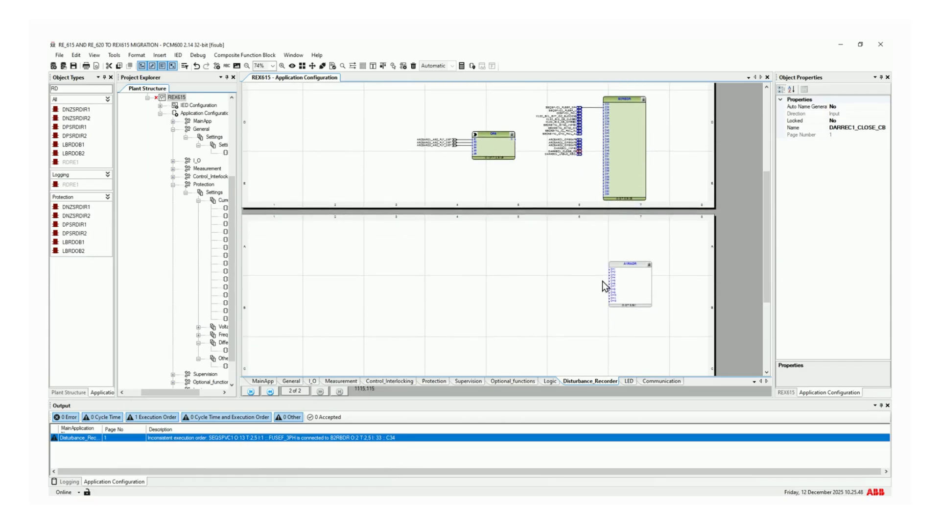
scroll(604, 281, "up", 3)
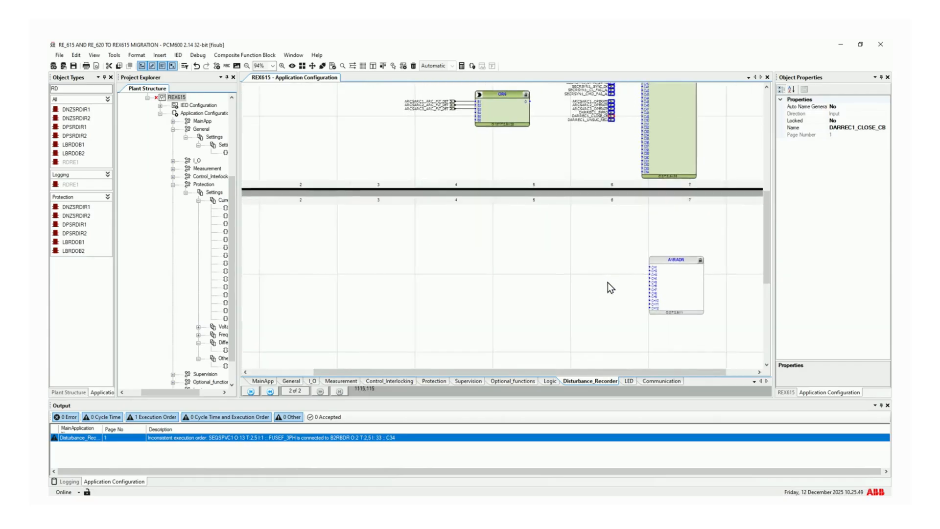
right_click(654, 269)
mouse_move(657, 271)
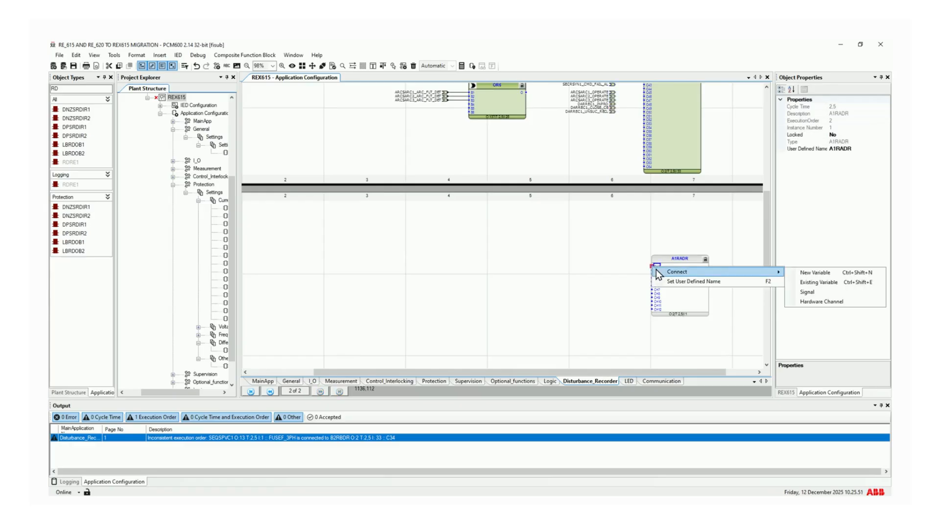
left_click(793, 283)
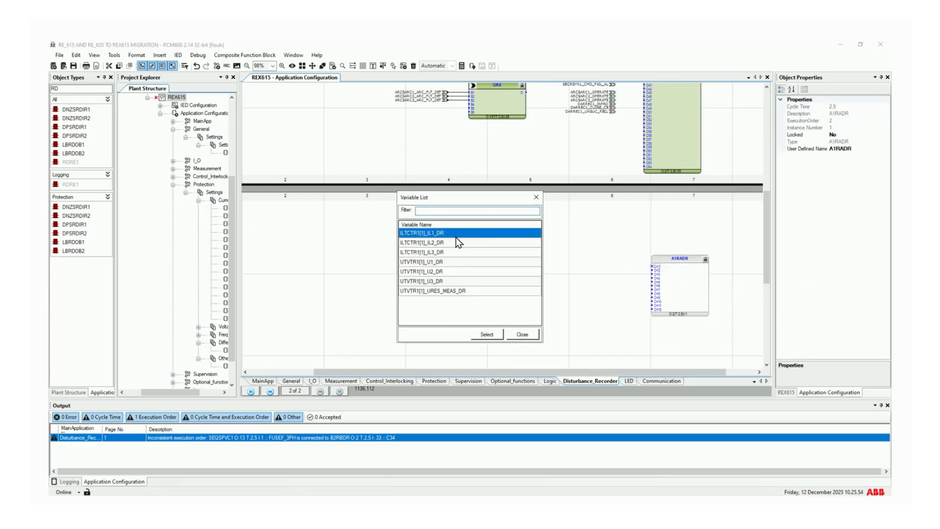
left_click(487, 334)
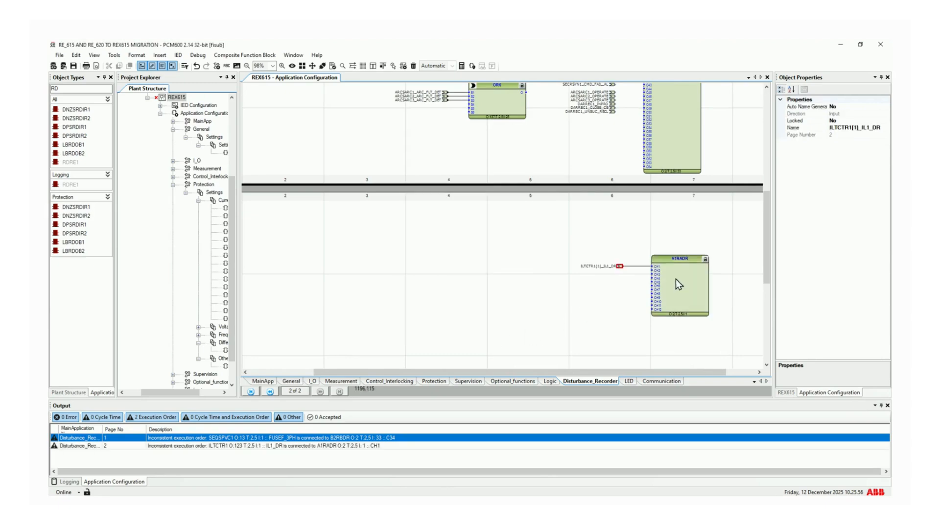
Connect the existing variable ILTCTR1[1]_IL2_DR to the CH2 input of A1RADR
right_click(653, 273)
mouse_move(660, 272)
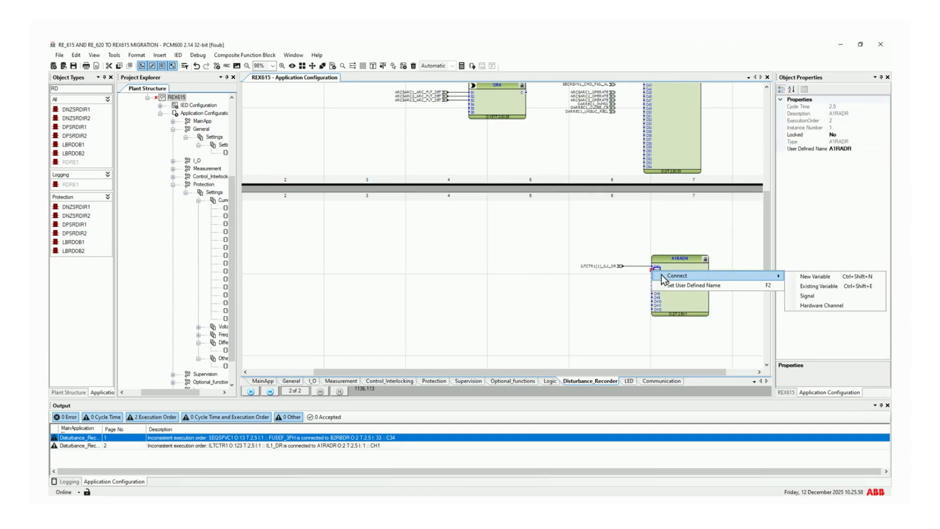
left_click(795, 286)
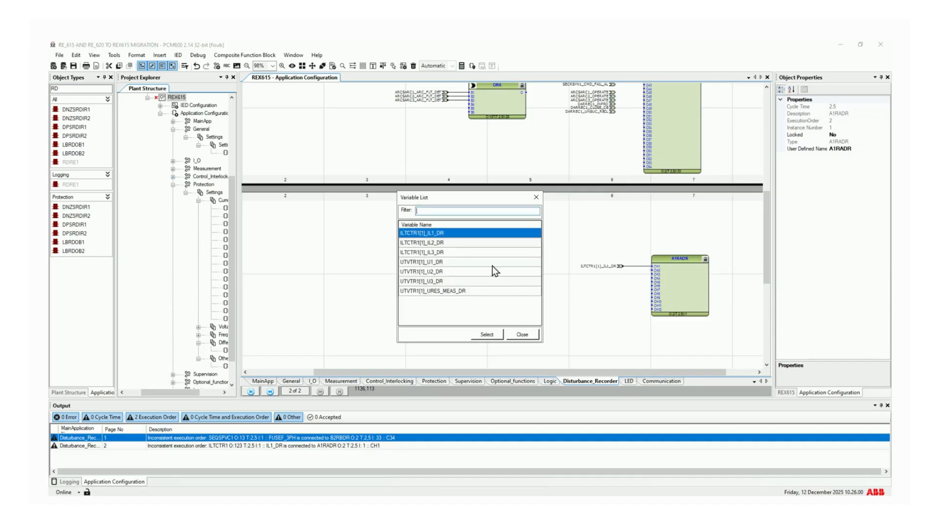
left_click(445, 244)
left_click(487, 334)
left_click(646, 284)
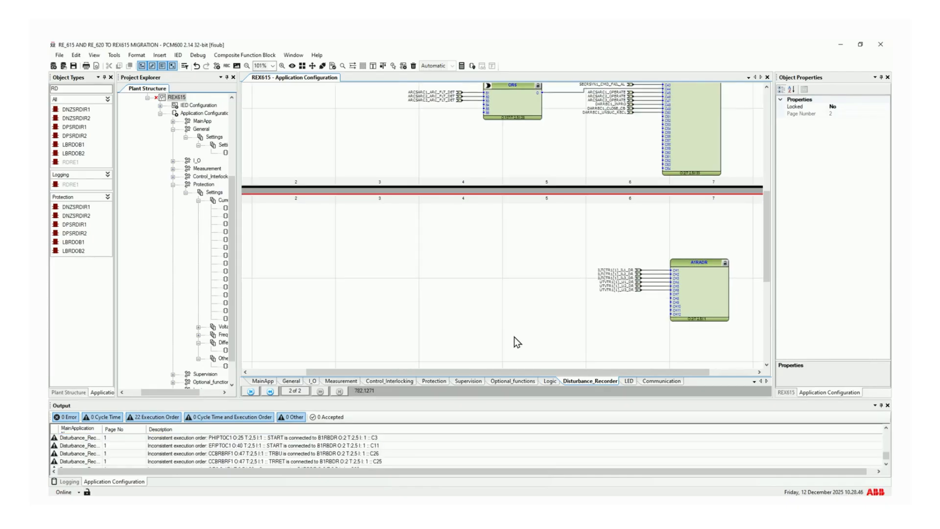
Set the user-defined name of B1RBDR input C1 to PHLPTOC1_ST on the first Disturbance_Recorder page
scroll(510, 336, "up", 5)
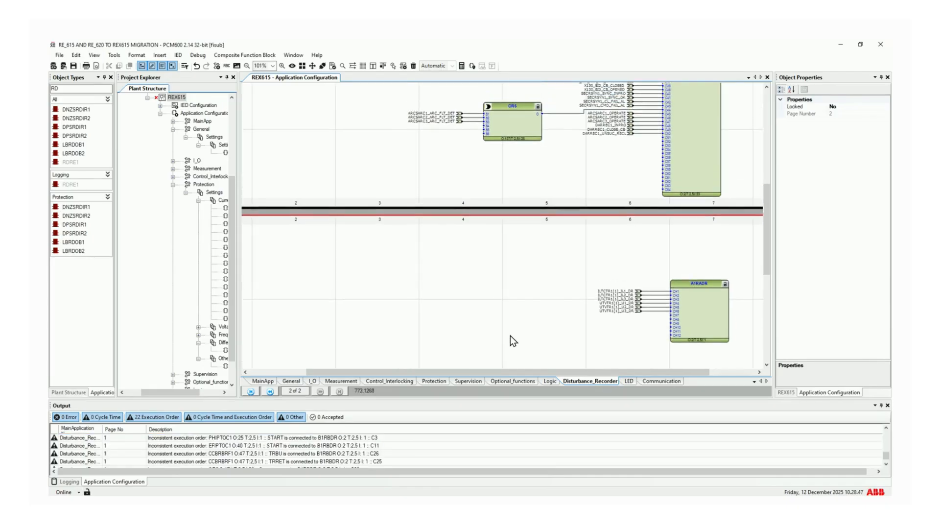
scroll(513, 339, "up", 5)
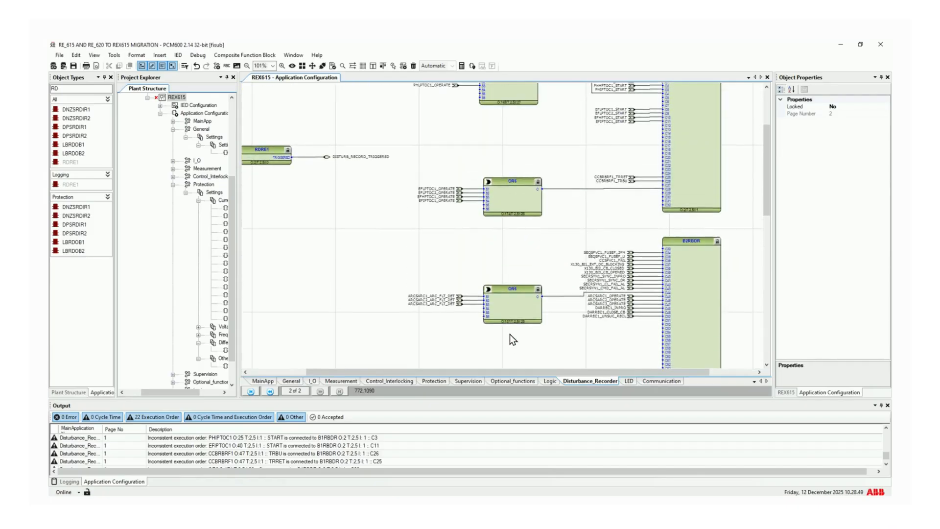
left_click(667, 118)
right_click(667, 117)
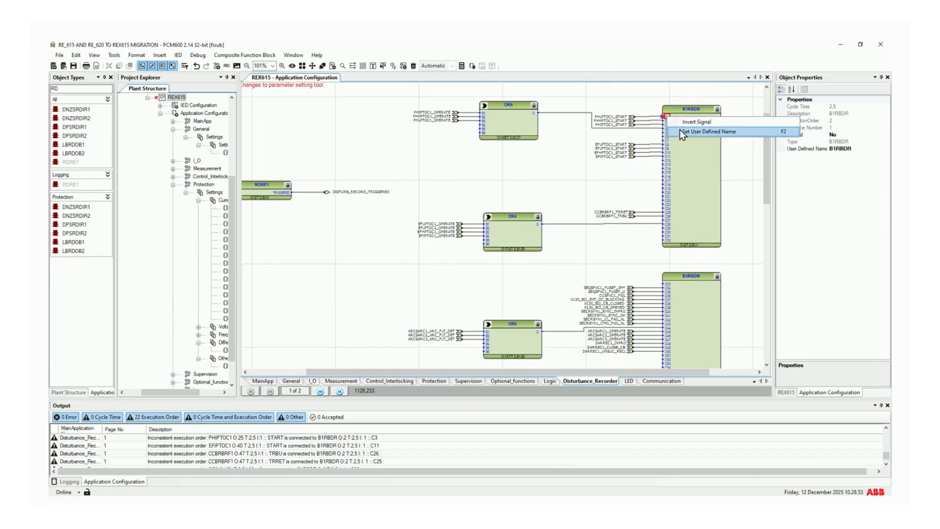
left_click(680, 130)
type("PHLPTOC1_")
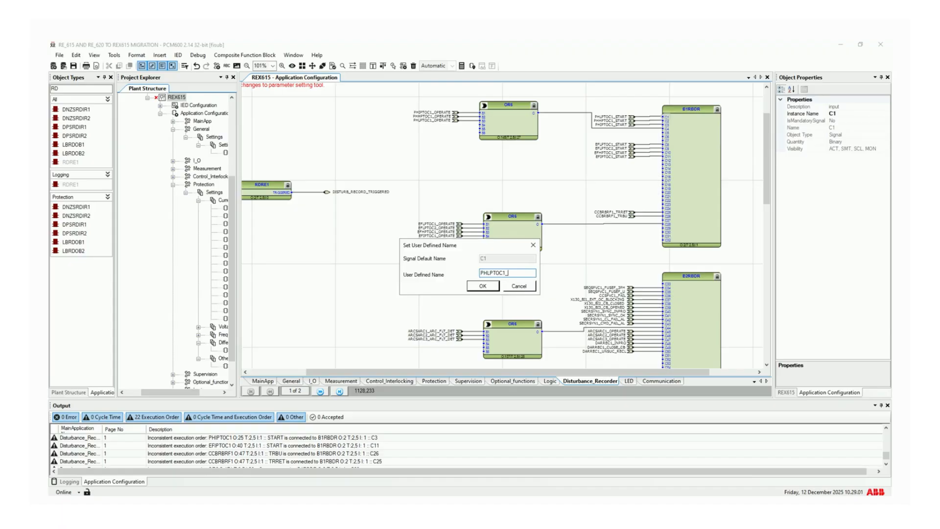
type("ST")
left_click(487, 286)
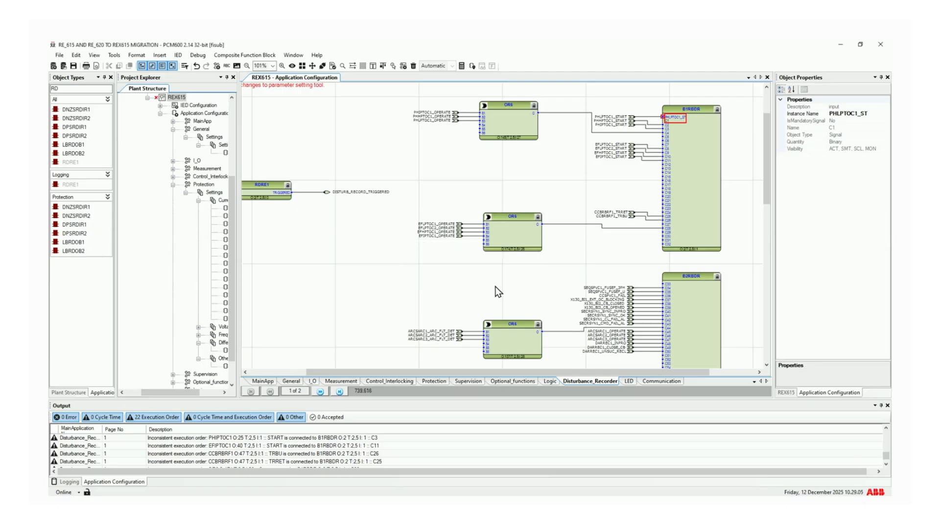
Set the user-defined name of B1RBDR input C2 to PHHPTOC1_ST in the block's signal management
right_click(684, 145)
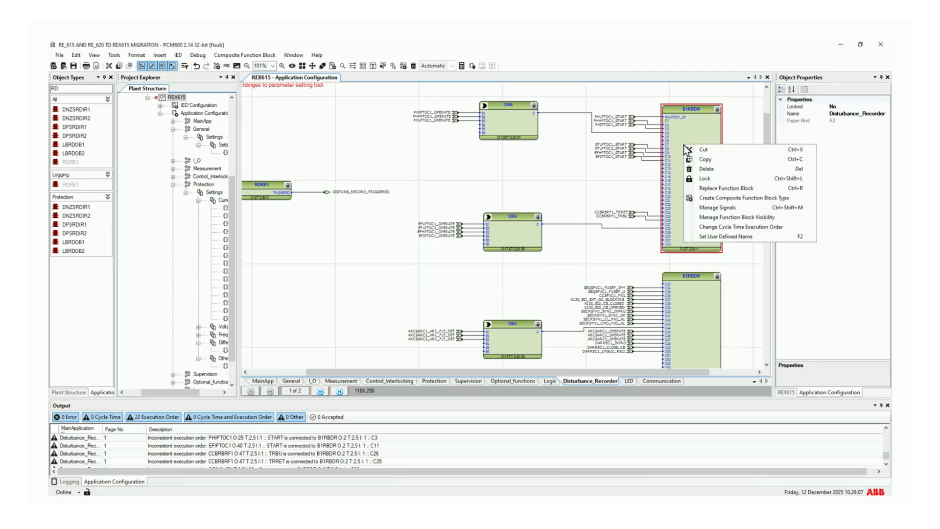
left_click(701, 210)
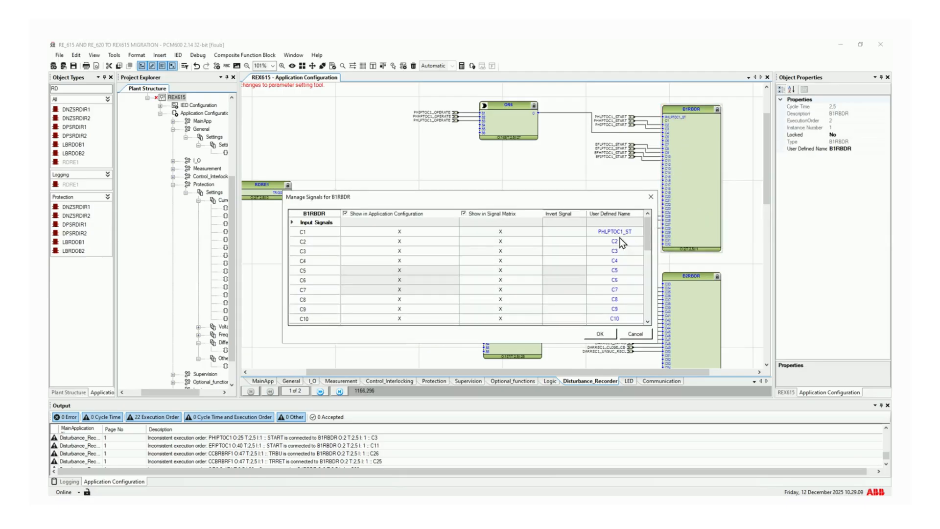
type("PHHPTOC1_ST")
left_click(608, 333)
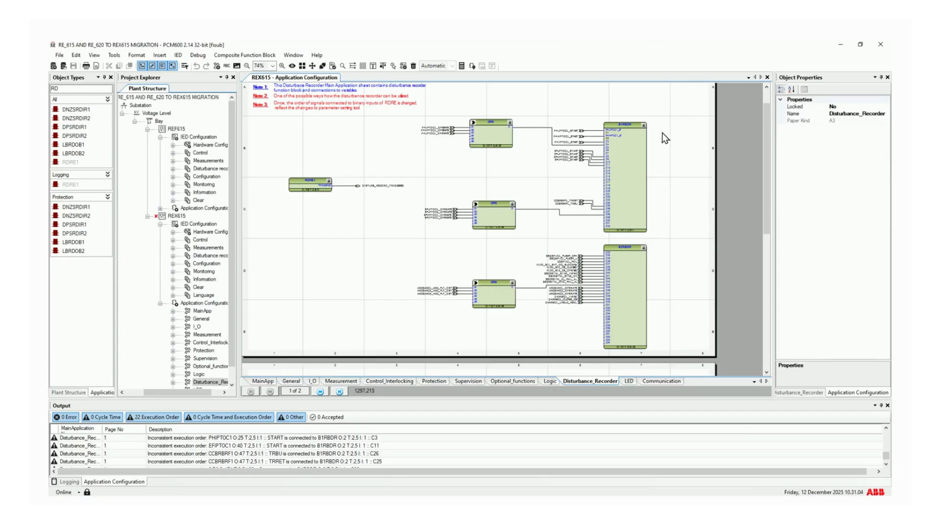
Validate the configuration and review the output with only errors shown, hiding the cycle time, execution order and other warnings
left_click(331, 70)
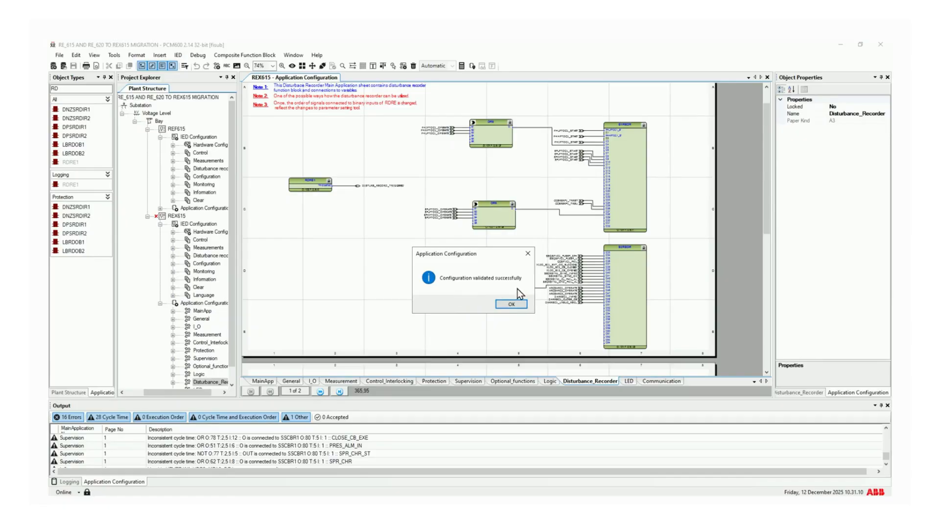
left_click(510, 304)
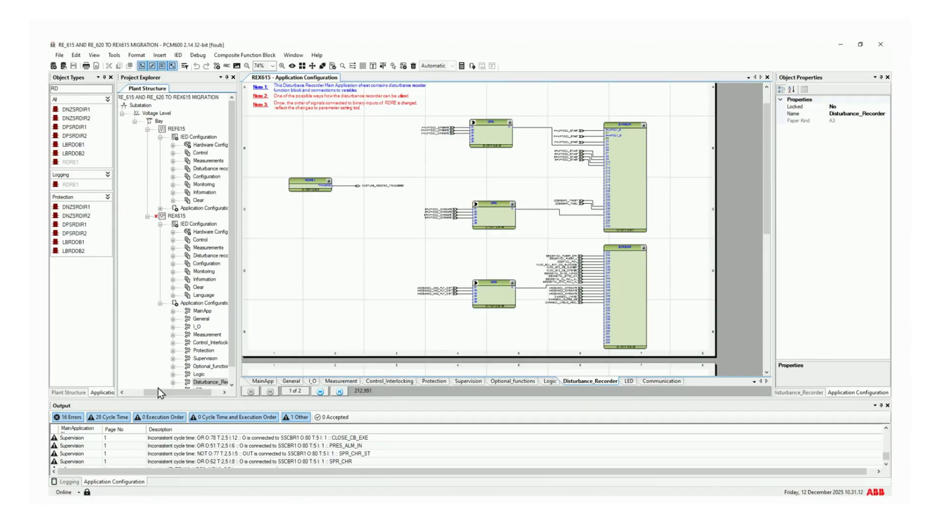
left_click(109, 420)
left_click(235, 417)
left_click(295, 417)
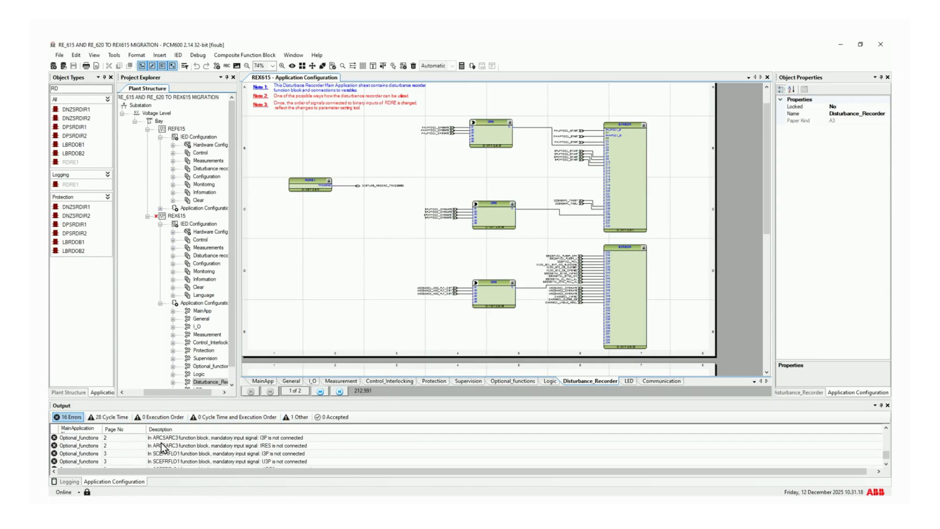
scroll(169, 462, "down", 1)
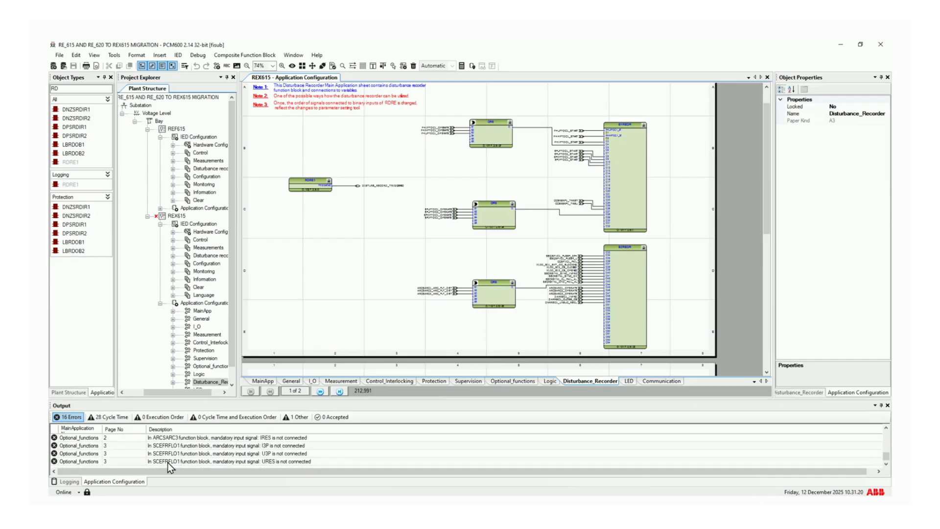
scroll(168, 461, "up", 4)
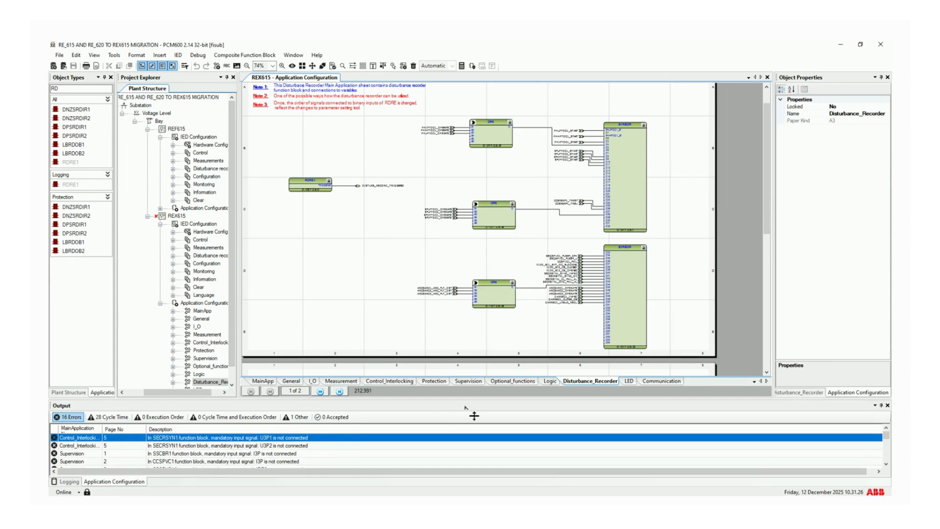
Go to the SECRSYN1 U3P1 error on the Control_Interlocking page and connect the existing variable UTVTR1[1]_U3P to that input
double_click(153, 437)
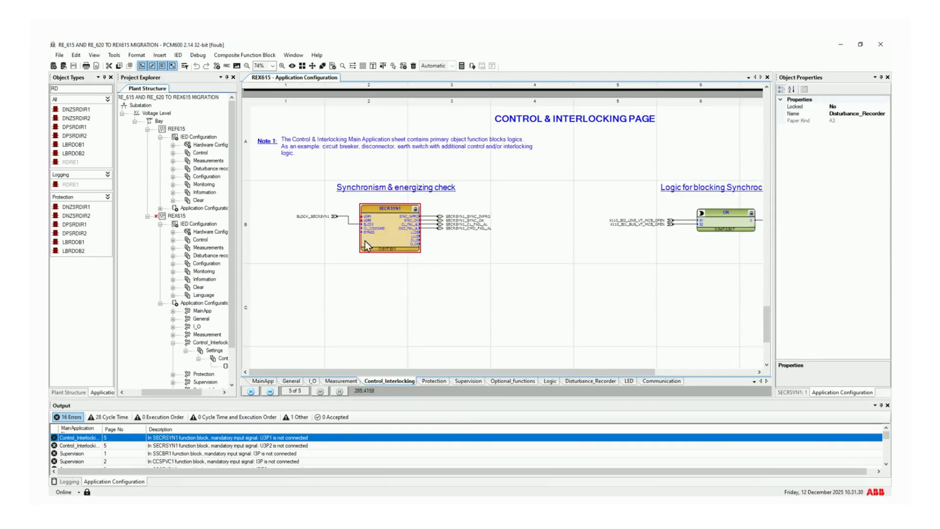
left_click(365, 220)
right_click(365, 219)
mouse_move(369, 222)
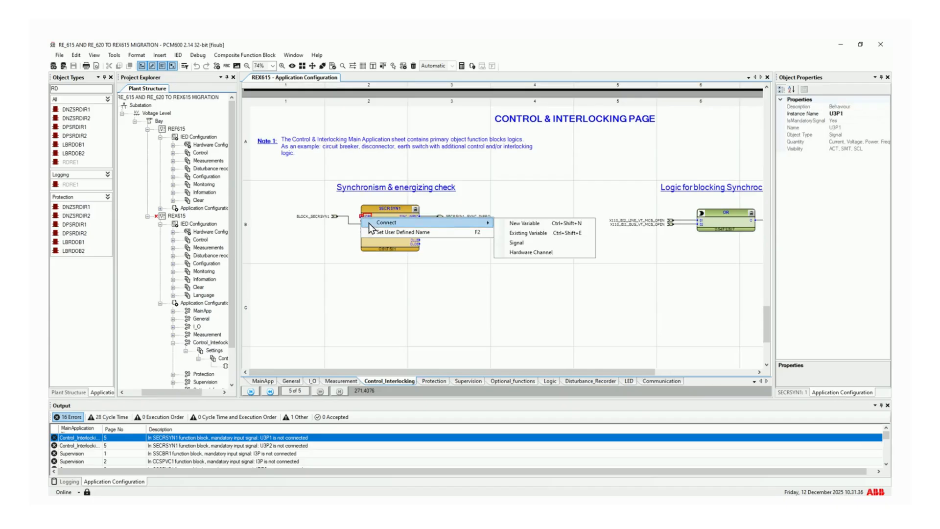
left_click(503, 232)
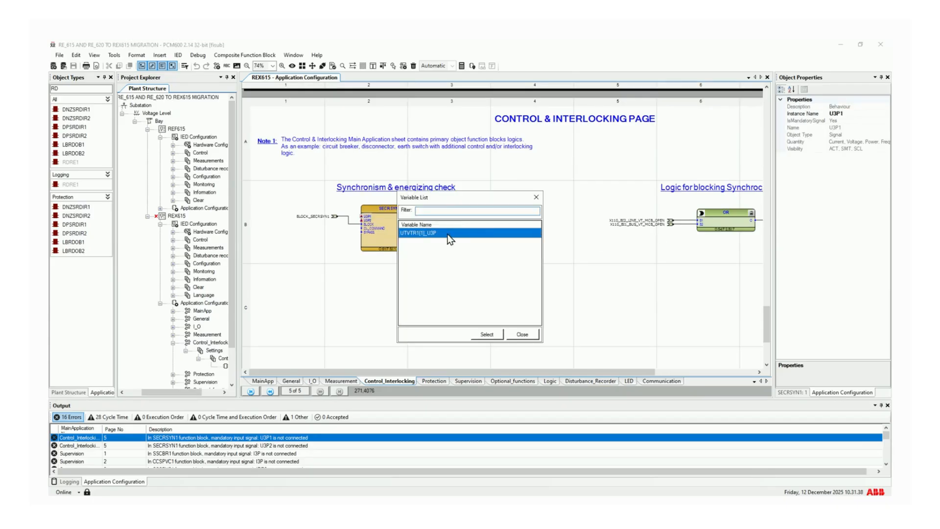
left_click(487, 334)
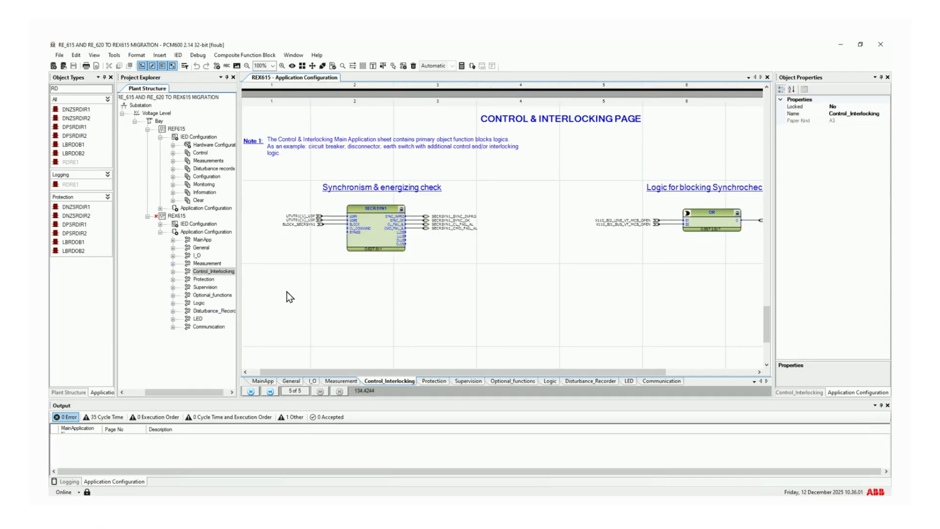
Validate the configuration again and close the REX615 application configuration
left_click(331, 69)
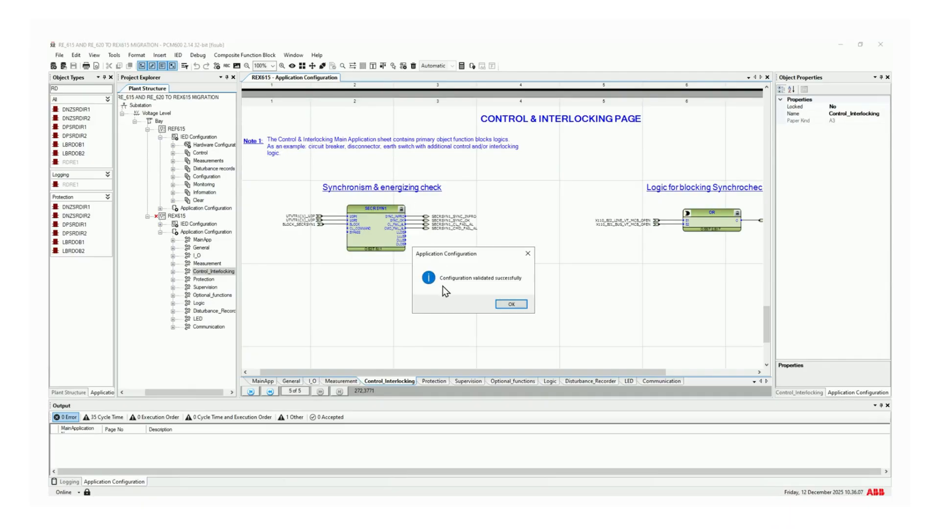
left_click(511, 304)
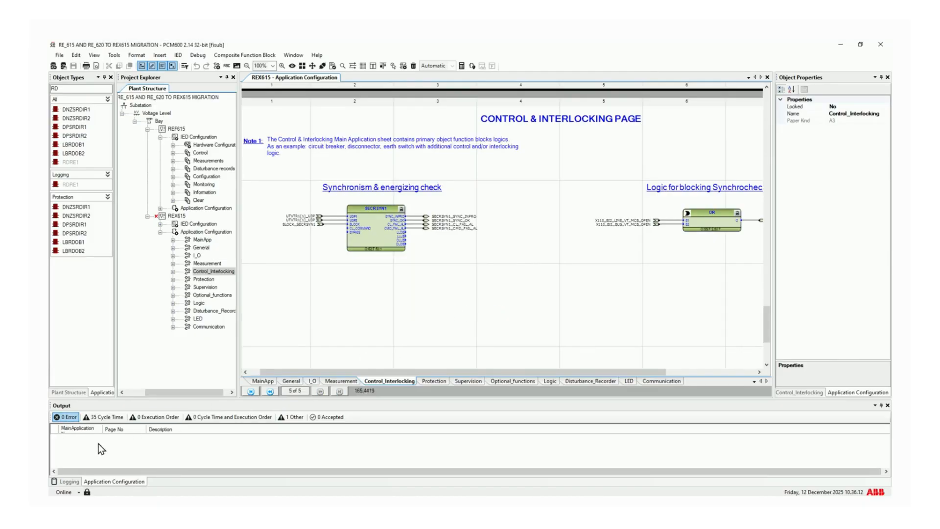
left_click(767, 77)
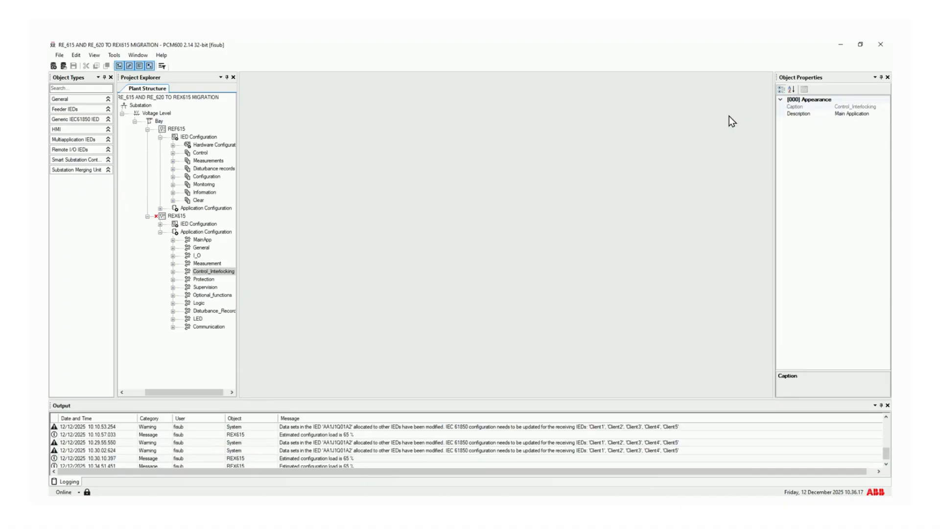
Collapse the REX615 application configuration in the plant structure and open the REX615 parameter settings
left_click(160, 232)
left_click(177, 216)
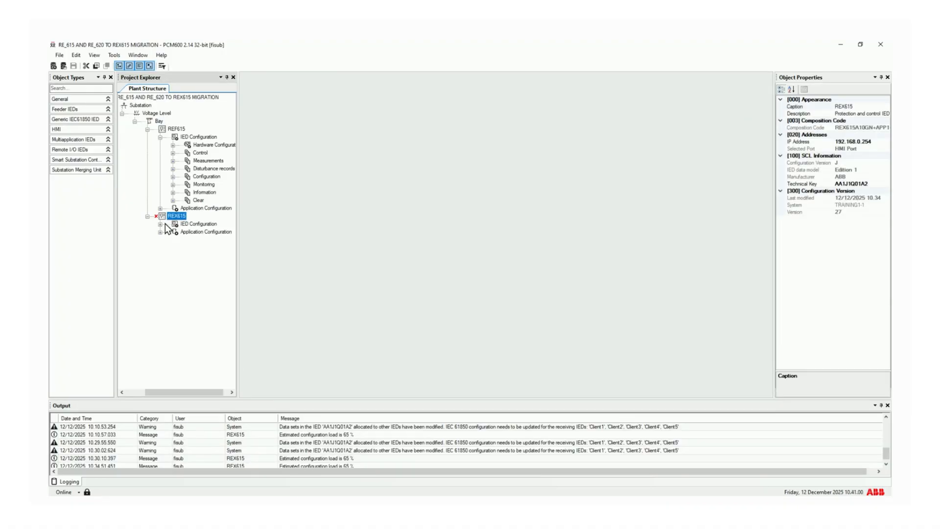
right_click(172, 218)
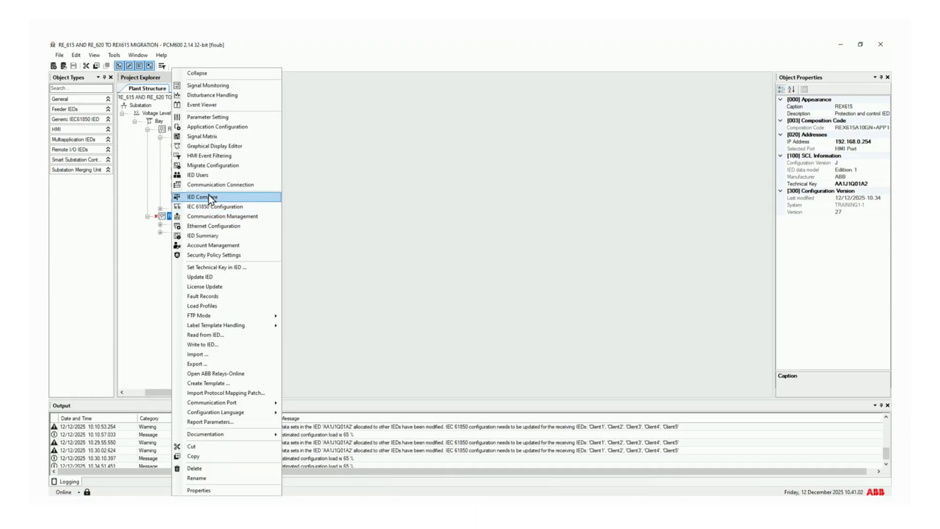
left_click(214, 118)
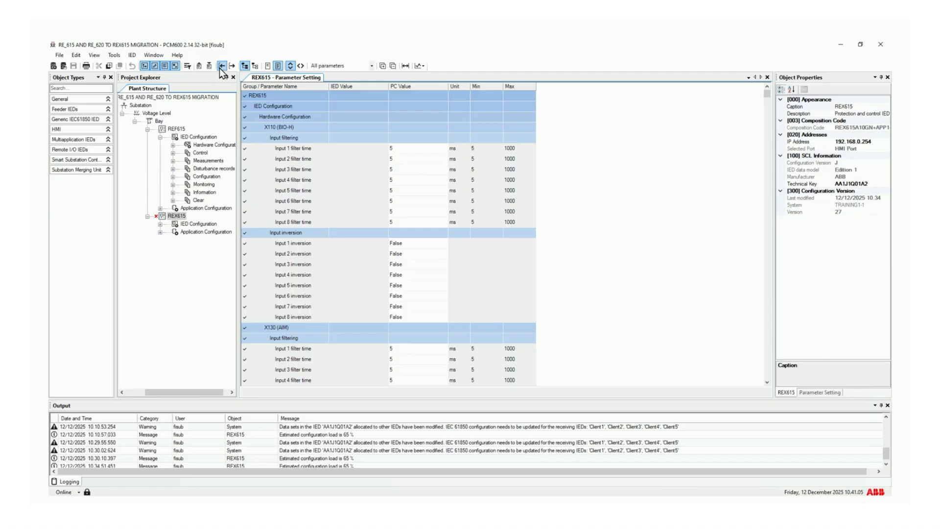
Import FEEDER_PARAMETERS.xrio from the REF615 templates folder into the REX615 with all functions selected, accepting the IED mismatch
left_click(222, 66)
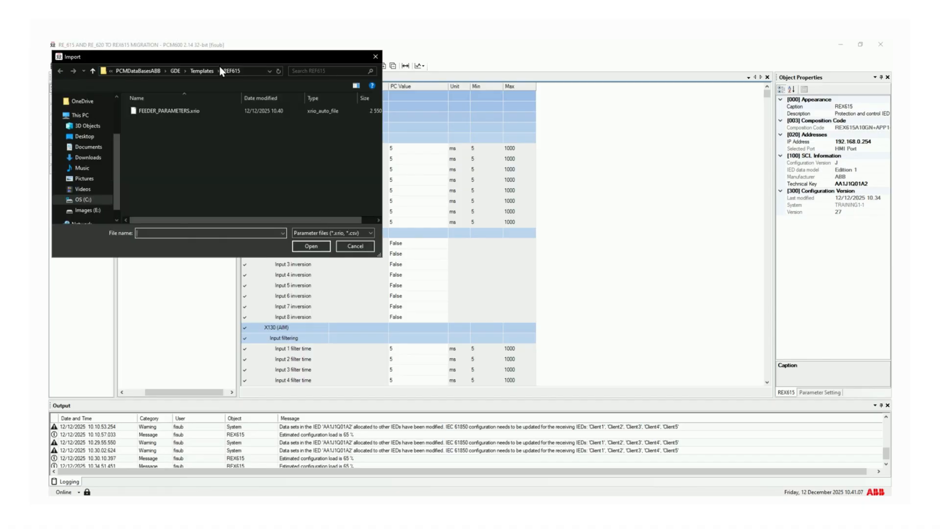
left_click(172, 110)
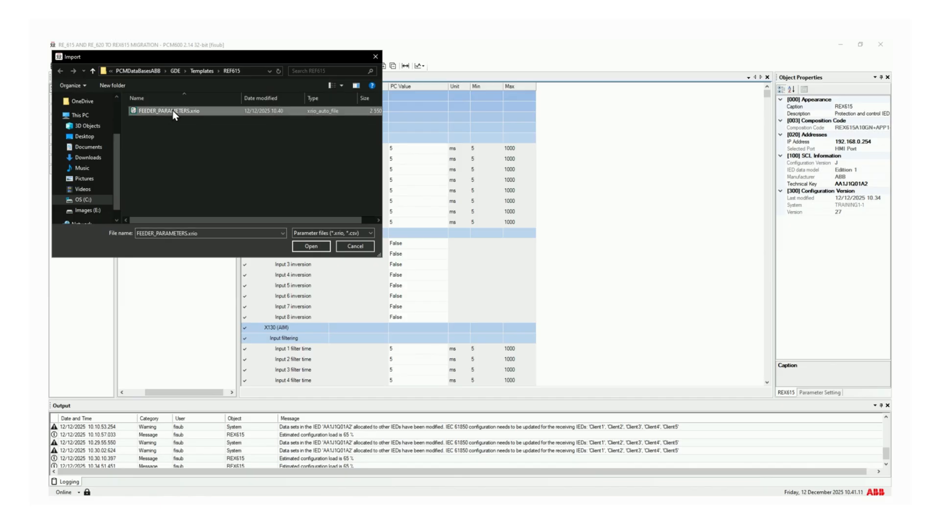
left_click(310, 248)
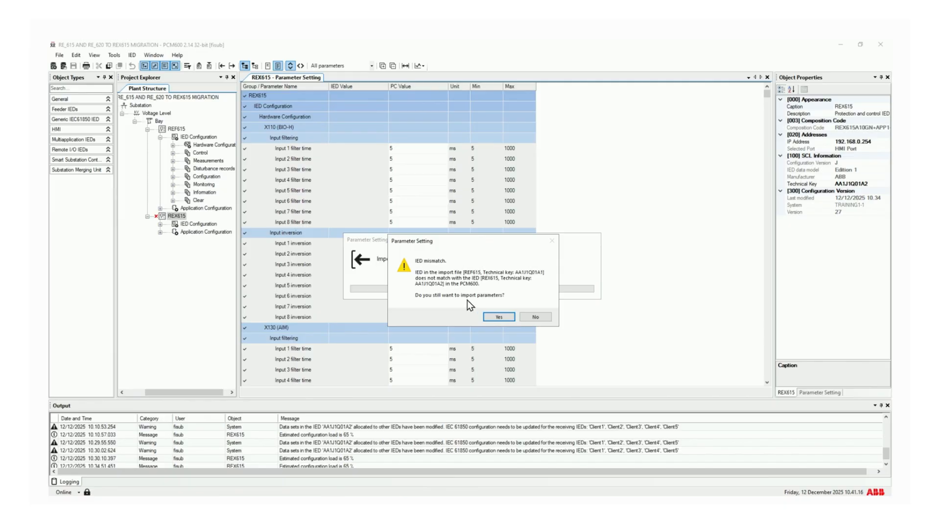
left_click(492, 321)
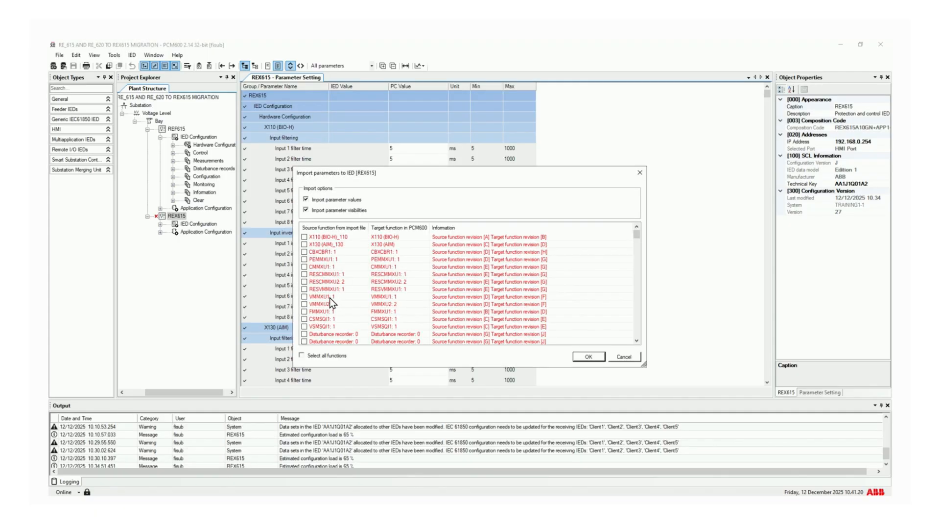
scroll(330, 304, "down", 5)
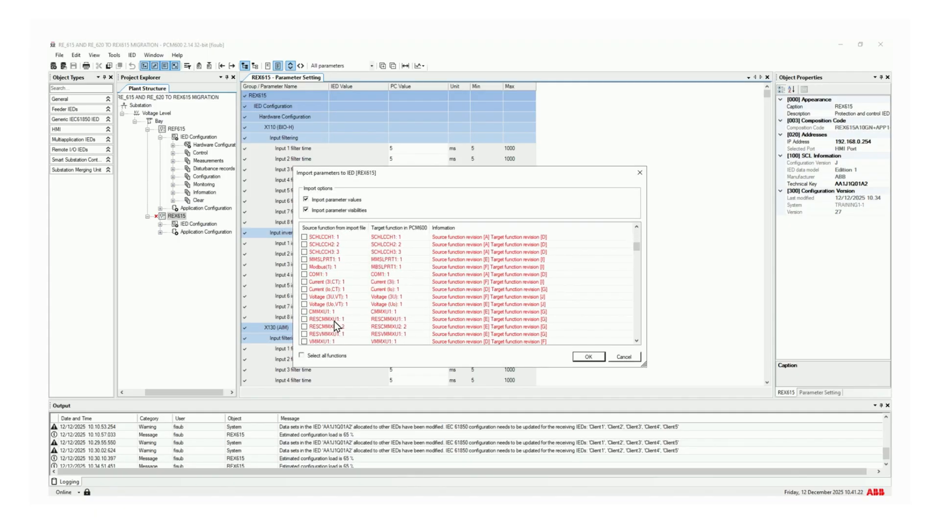
left_click(302, 356)
left_click(586, 356)
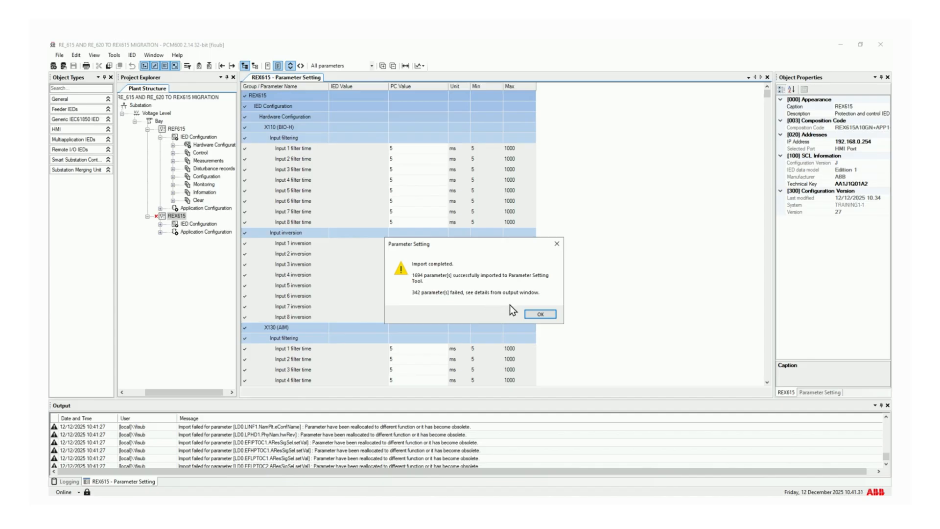
left_click(539, 314)
Save the imported REX615 parameter settings
left_click(489, 310)
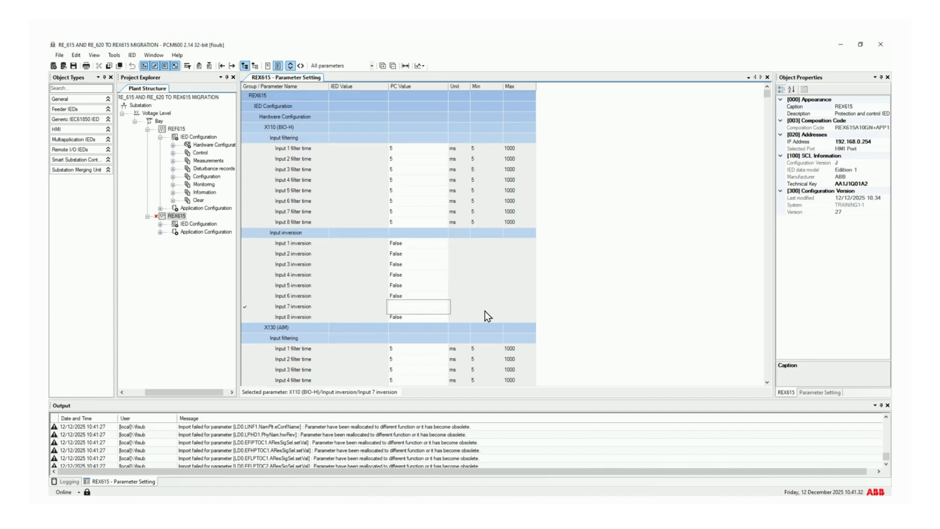
key("ctrl+s")
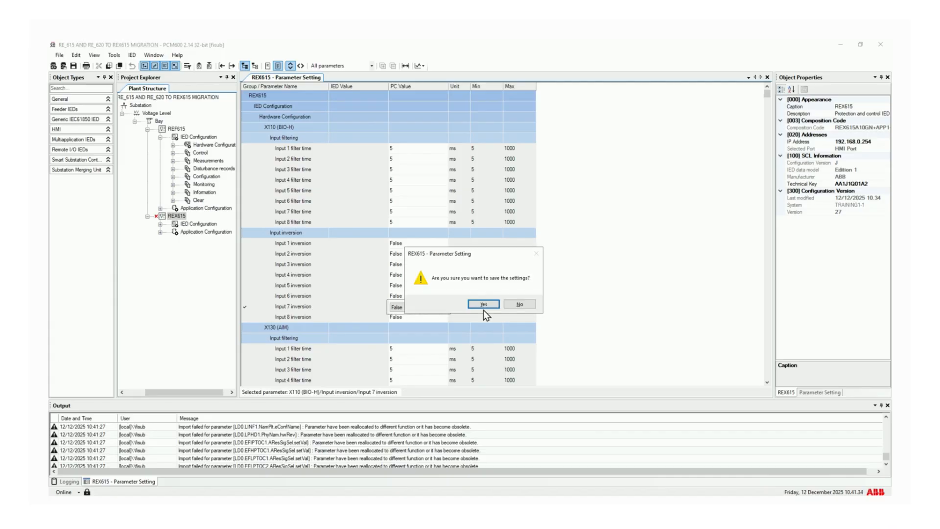
left_click(483, 304)
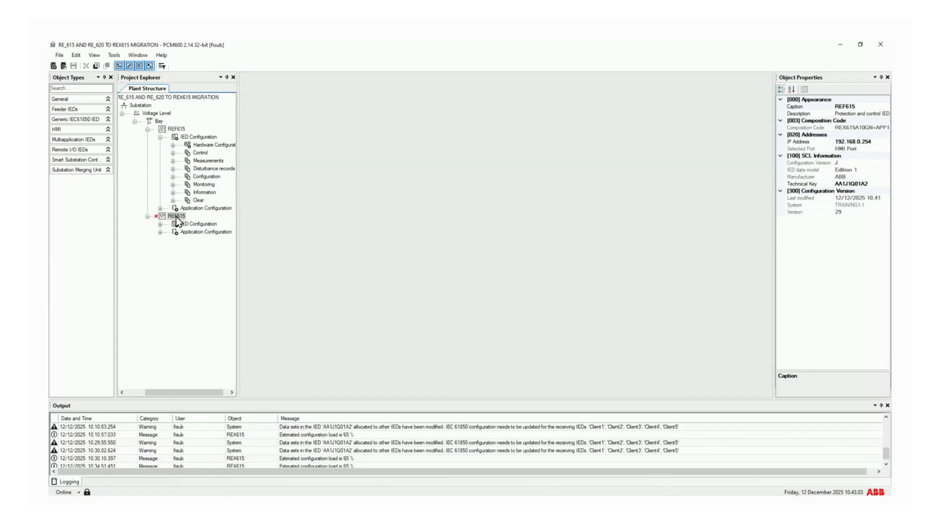
Open the migrated IED's Graphical Display Editor and import Display Page 1 of the FEEDER template from the GDE\Templates\REF615 folder
right_click(176, 216)
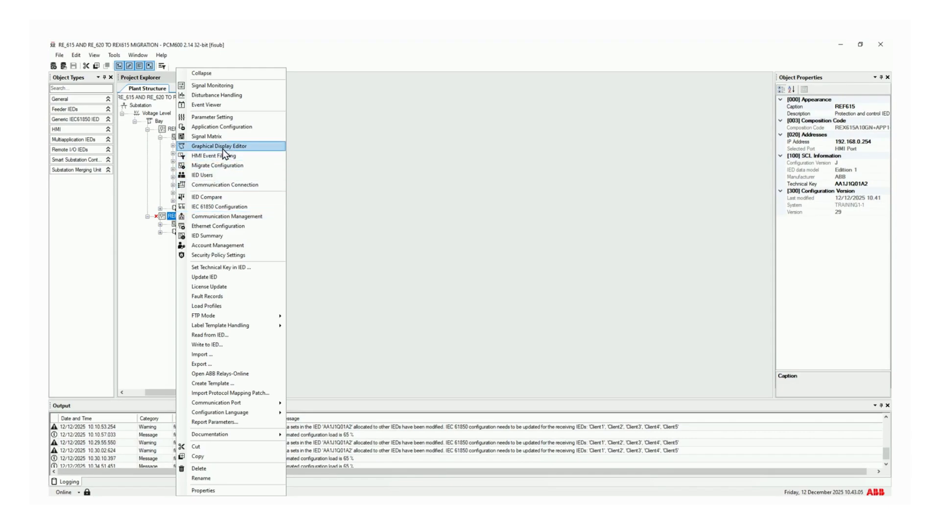
left_click(219, 146)
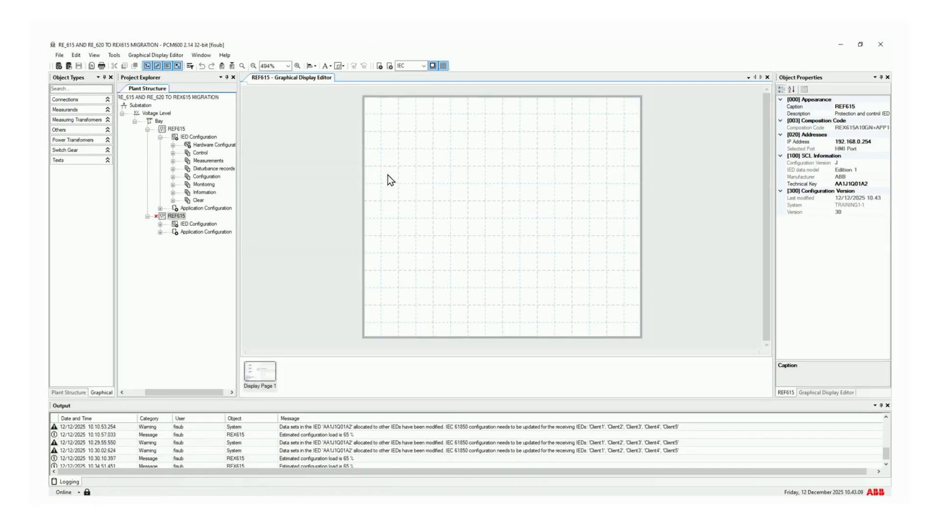
left_click(179, 58)
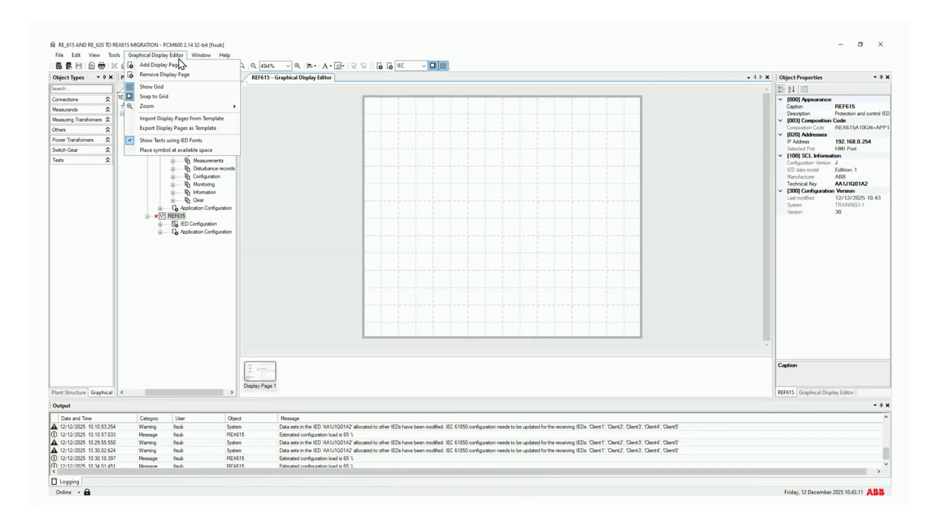
left_click(172, 120)
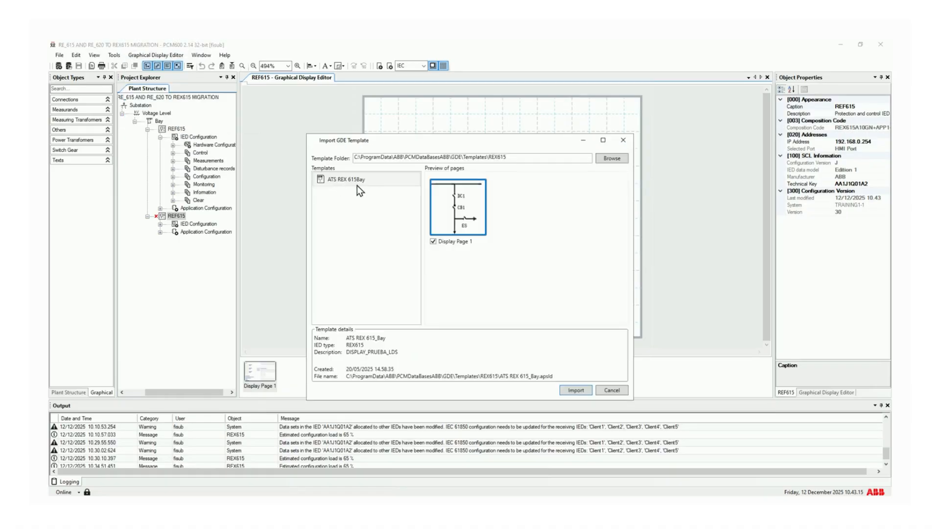
left_click(607, 158)
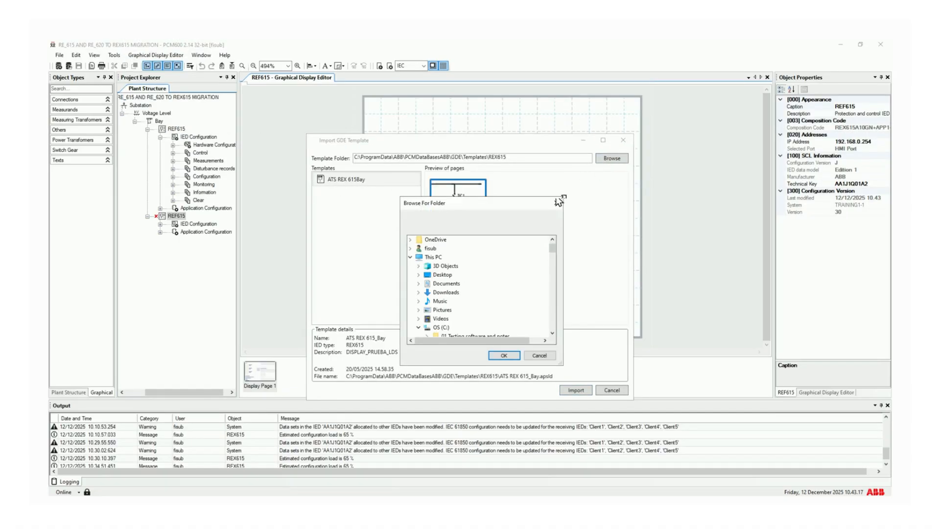
scroll(491, 313, "down", 12)
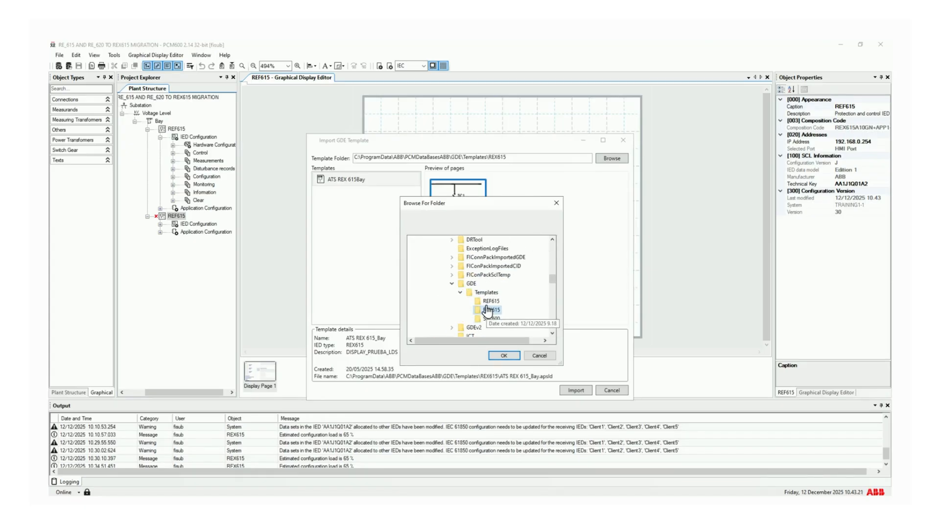
left_click(505, 355)
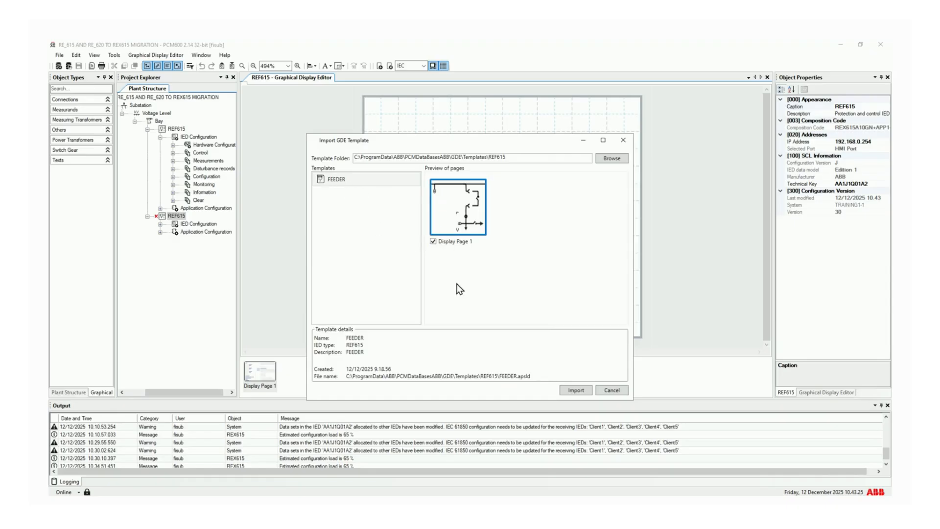
left_click(573, 391)
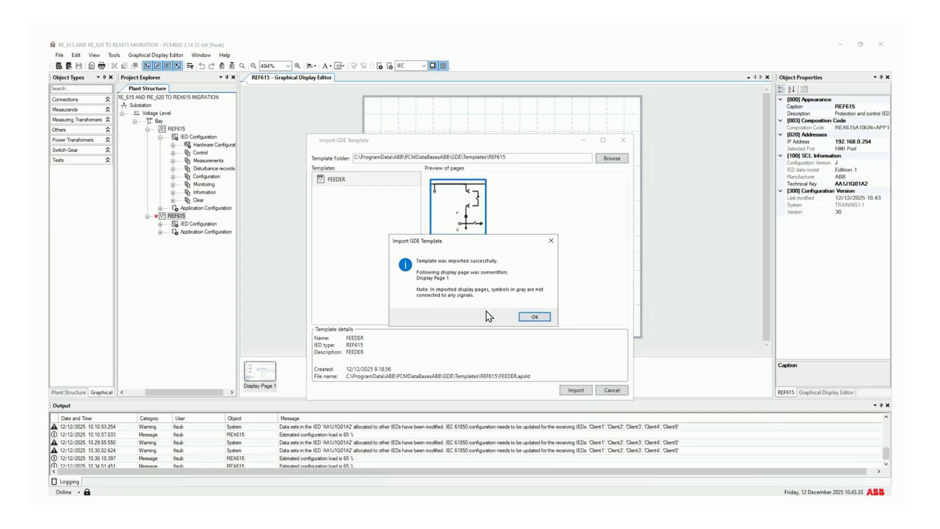
left_click(533, 316)
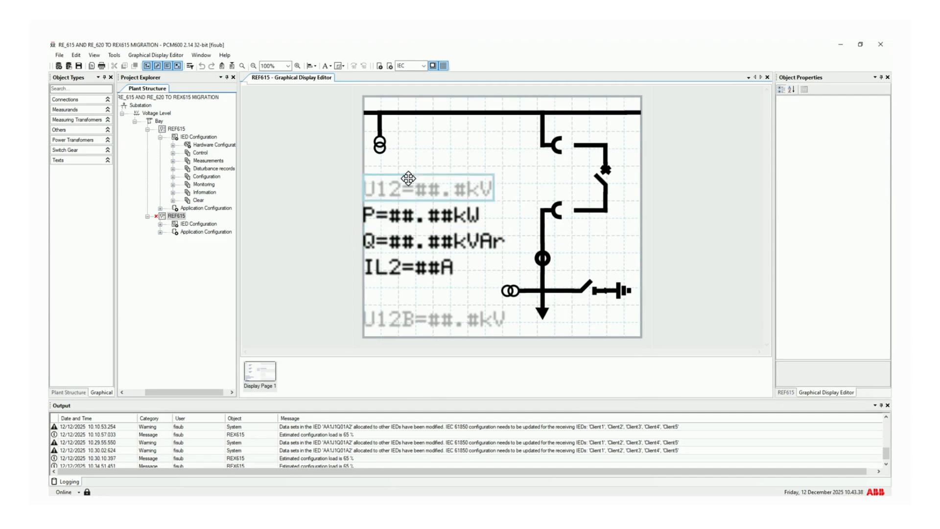
Connect the grey U12 measurand to a signal of VMMXU1:1 and assign an input signal to the U12B measurand as well
left_click(439, 189)
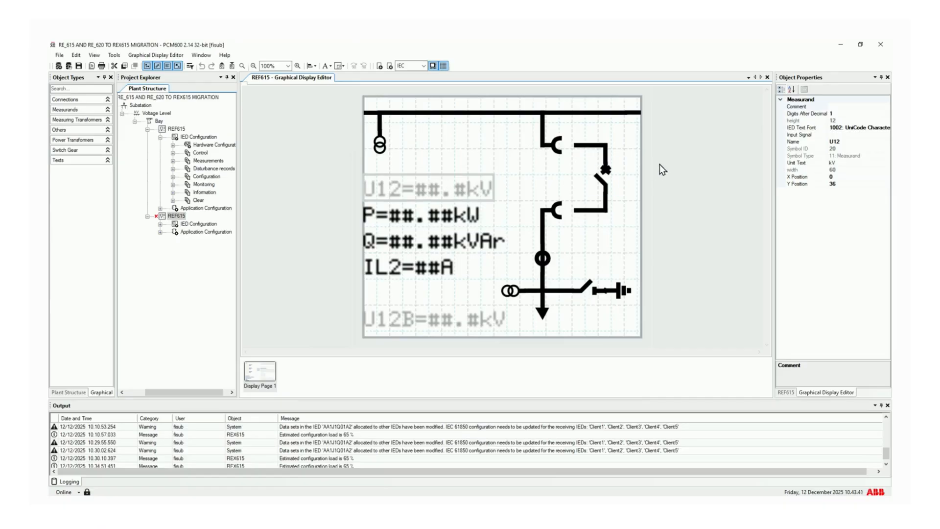
left_click(854, 135)
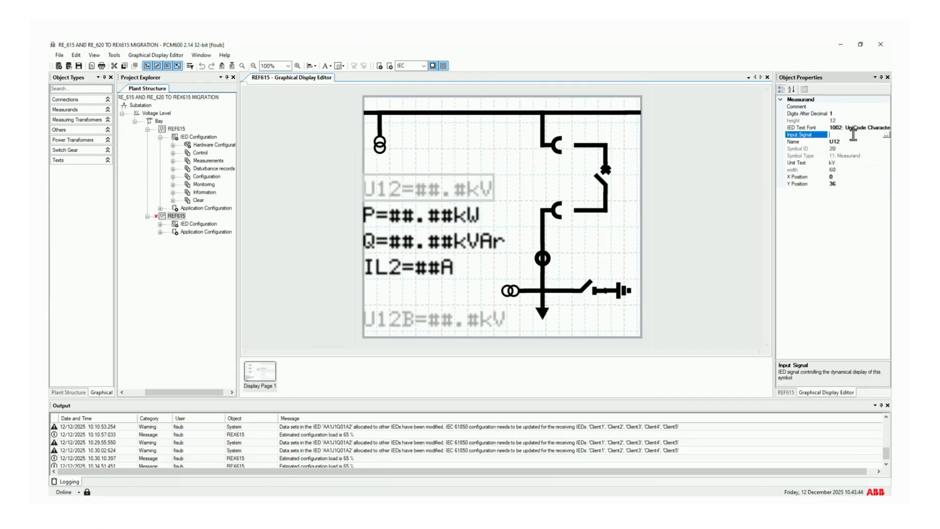
left_click(887, 136)
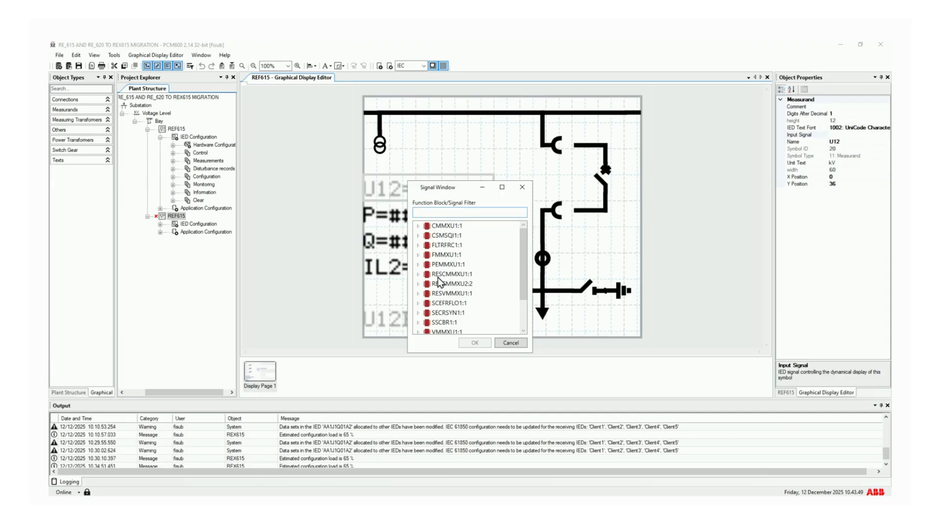
scroll(441, 282, "down", 1)
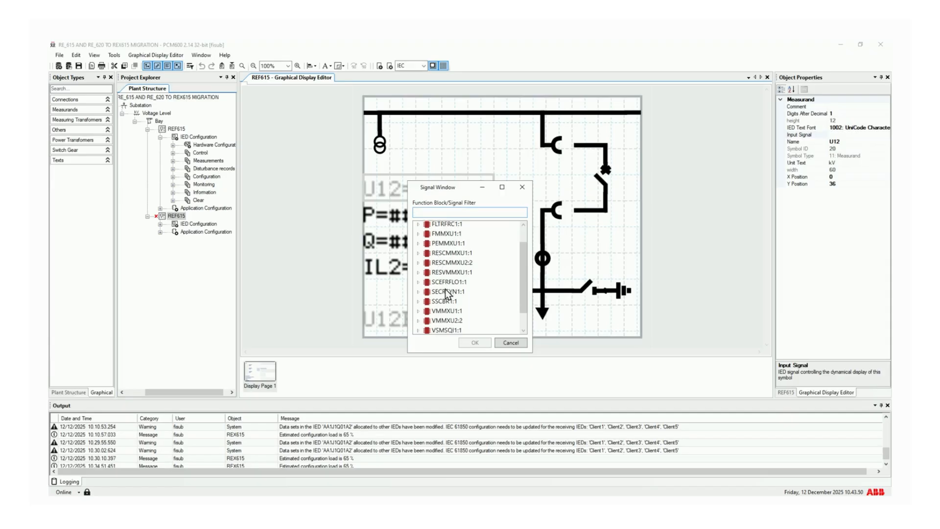
left_click(419, 311)
left_click(459, 322)
left_click(472, 343)
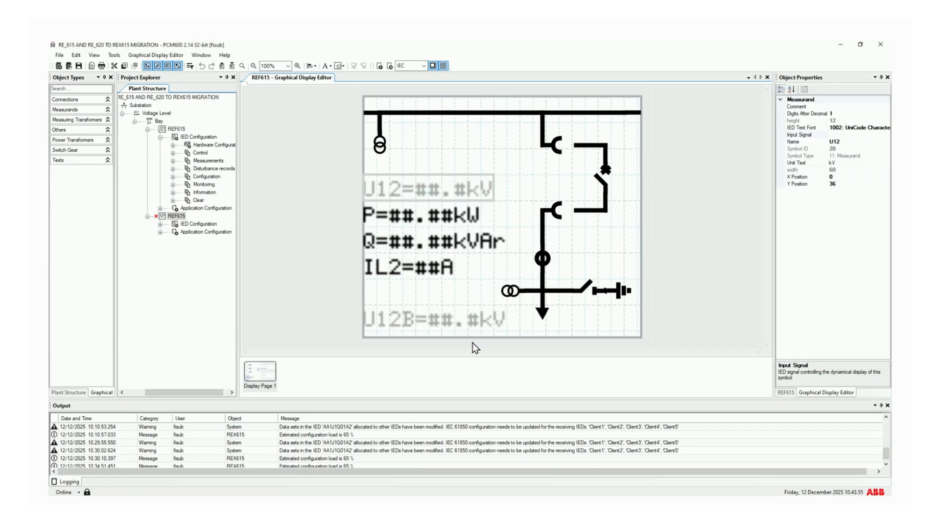
left_click(416, 317)
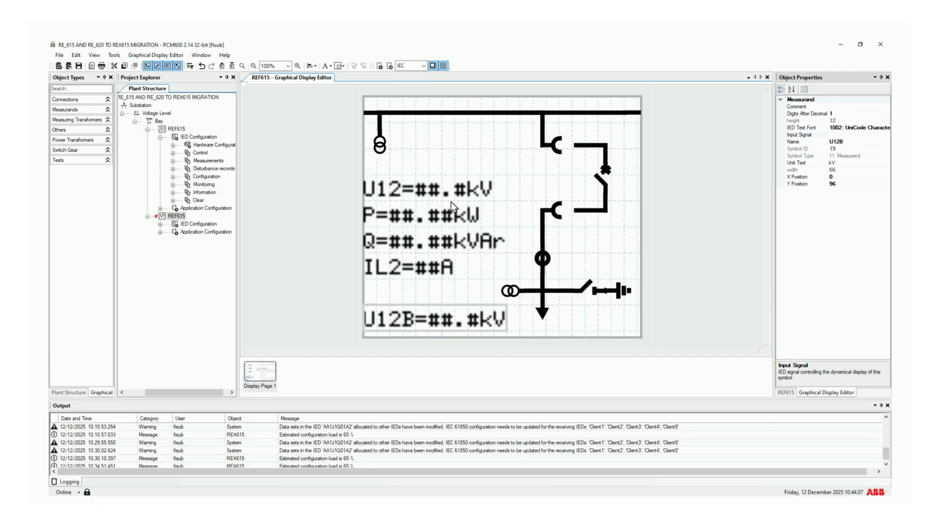
Save the display page and close the Graphical Display Editor
left_click(497, 269)
key("ctrl+s")
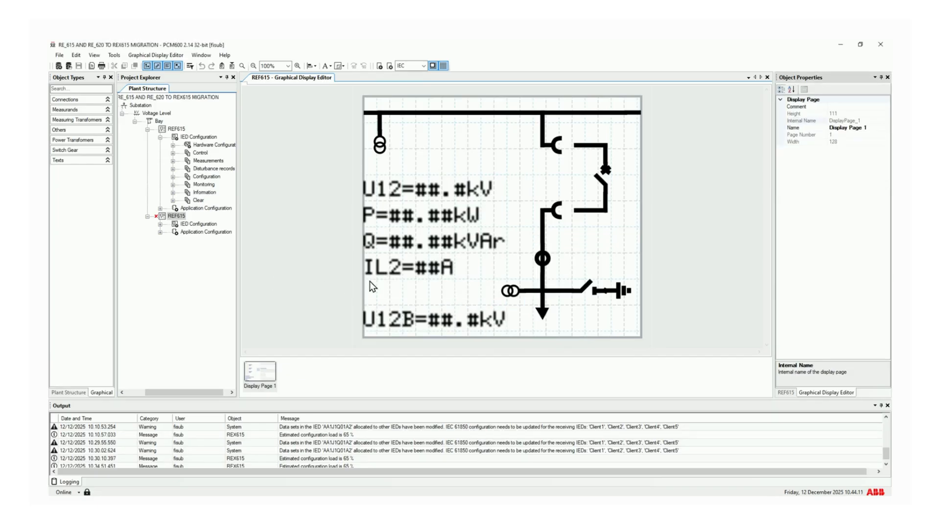
left_click(768, 77)
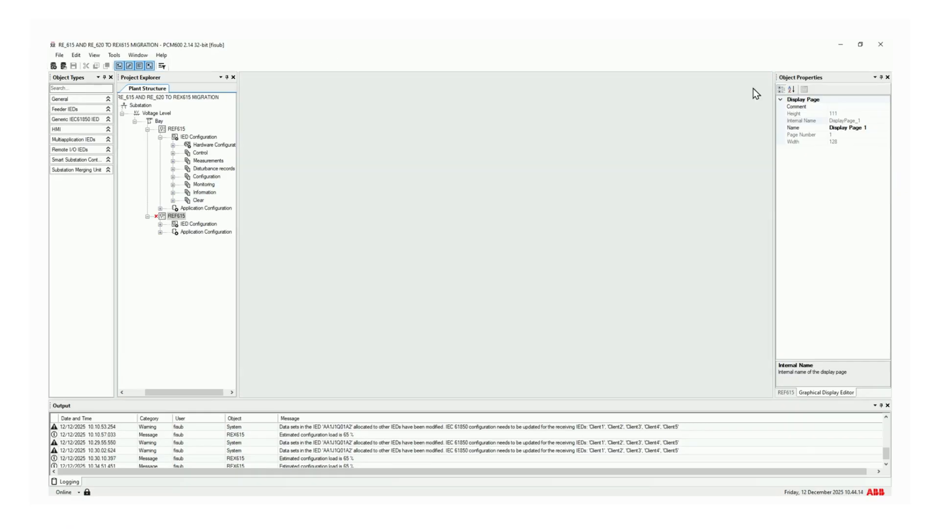